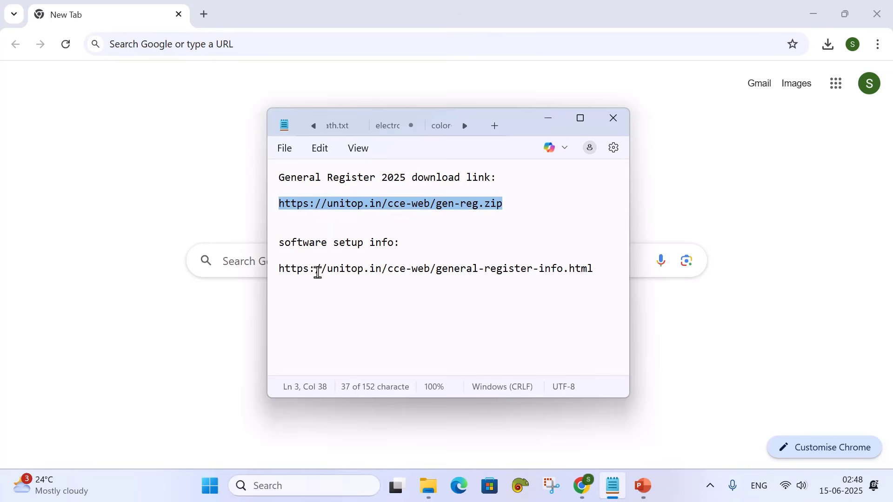
Load the General Register 2025 setup page from the copied link and download gen-reg.zip (1,085 KB)
left_click_drag(281, 268, 596, 282)
key("ctrl+c")
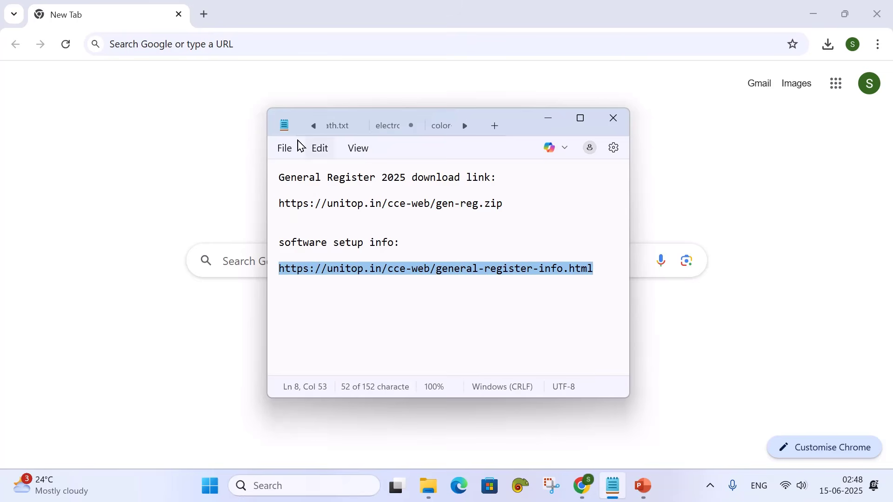
left_click(235, 44)
key("ctrl+v")
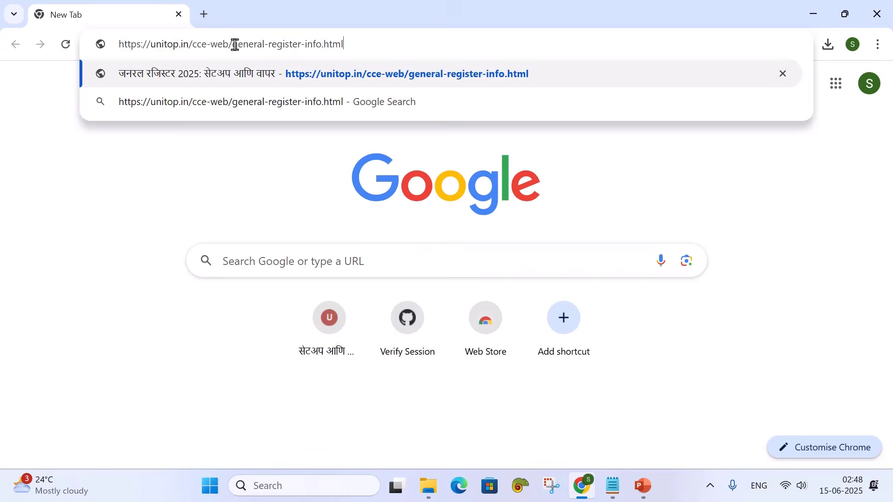
key("Return")
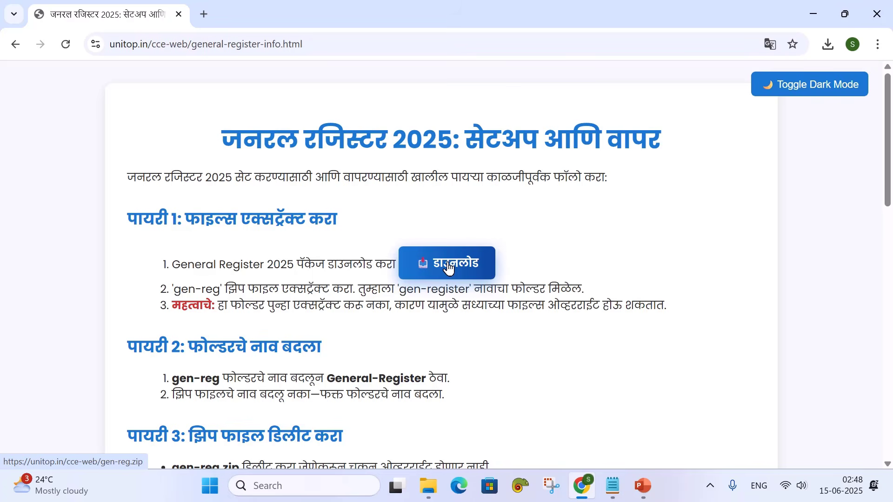
left_click(448, 268)
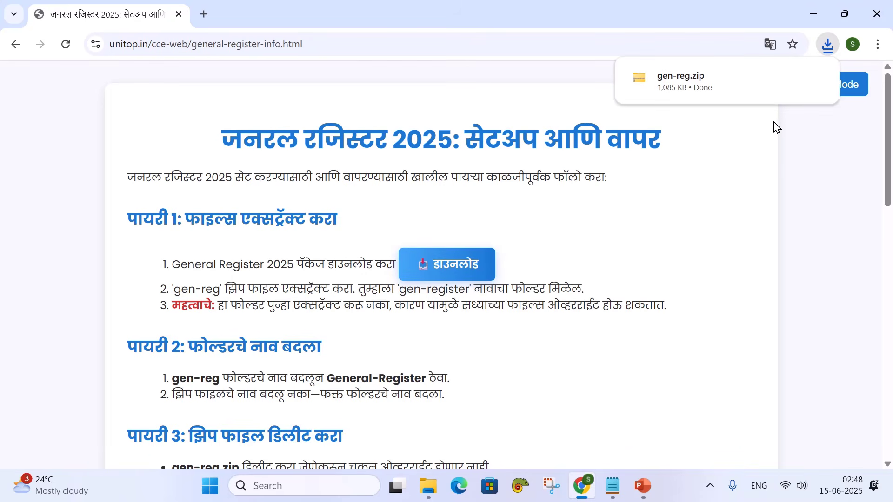
mouse_move(791, 83)
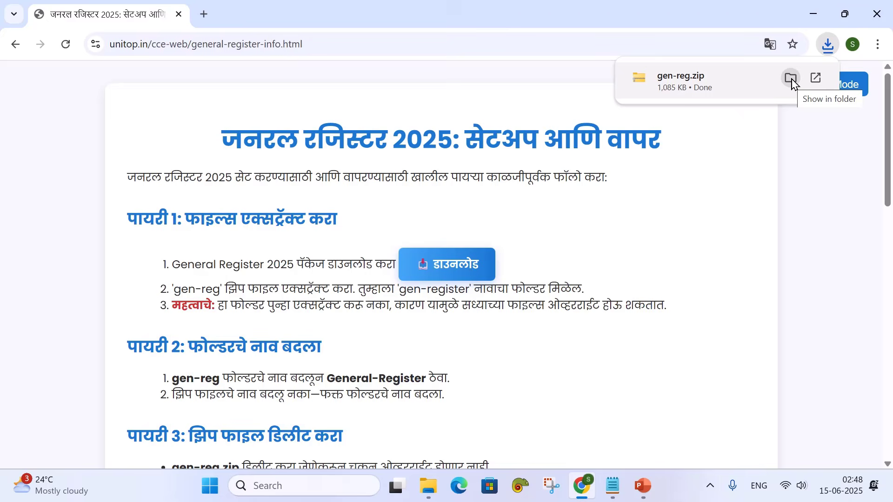
Cut gen-reg.zip from Downloads and paste it into the test-gen-reg folder
left_click(792, 79)
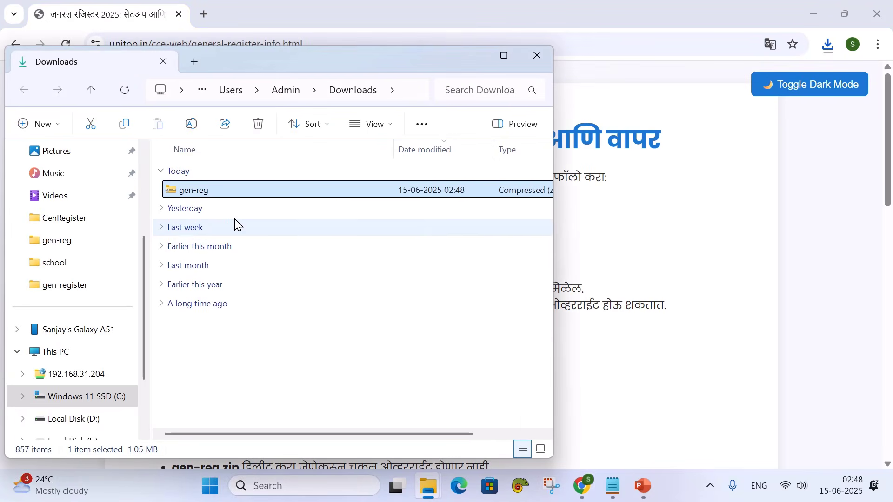
right_click(194, 195)
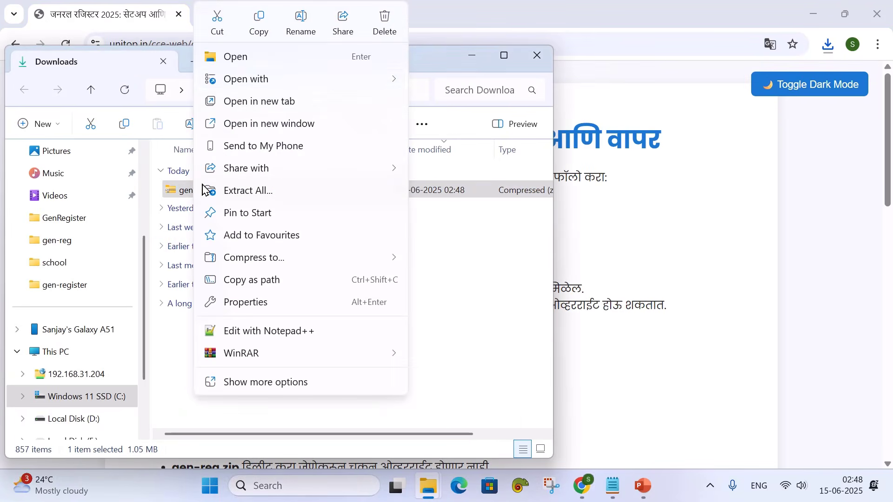
left_click(219, 20)
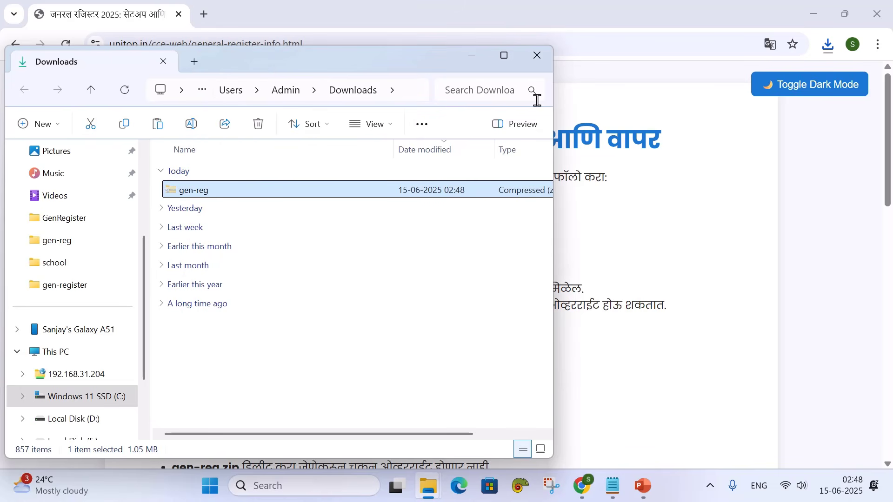
left_click(537, 56)
left_click(428, 486)
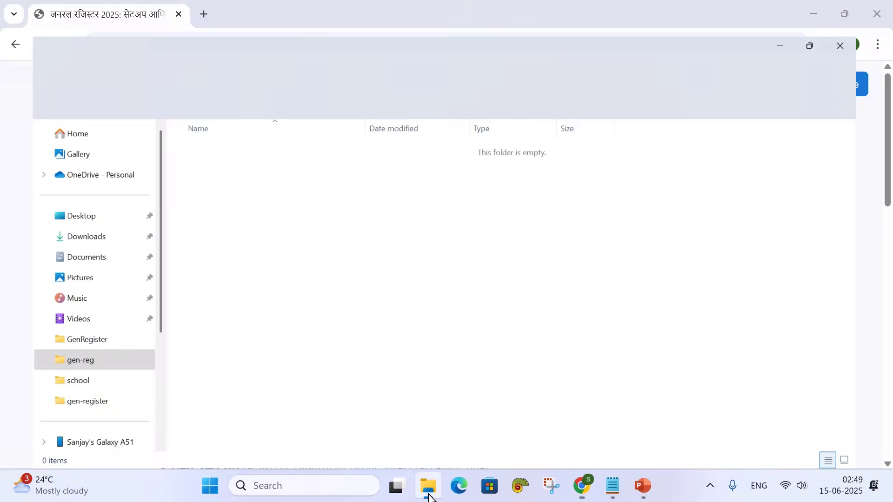
right_click(213, 154)
left_click(234, 177)
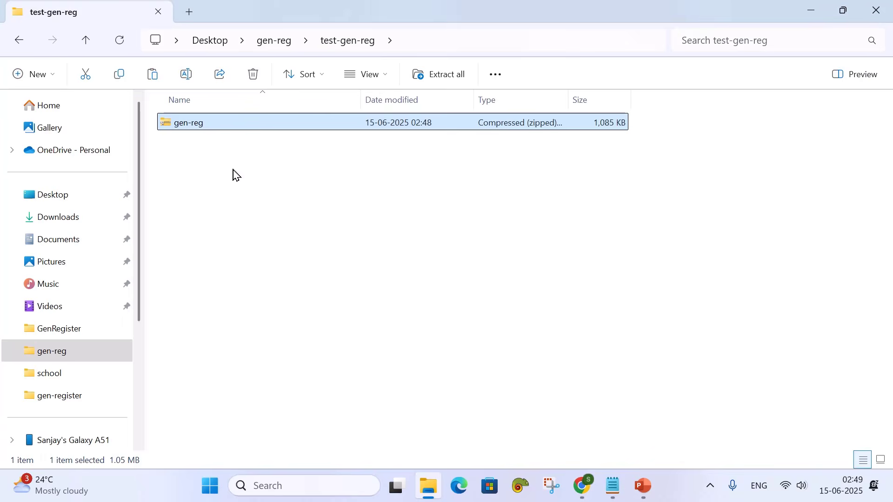
Extract all files from gen-reg.zip into a gen-reg folder inside test-gen-reg
right_click(198, 127)
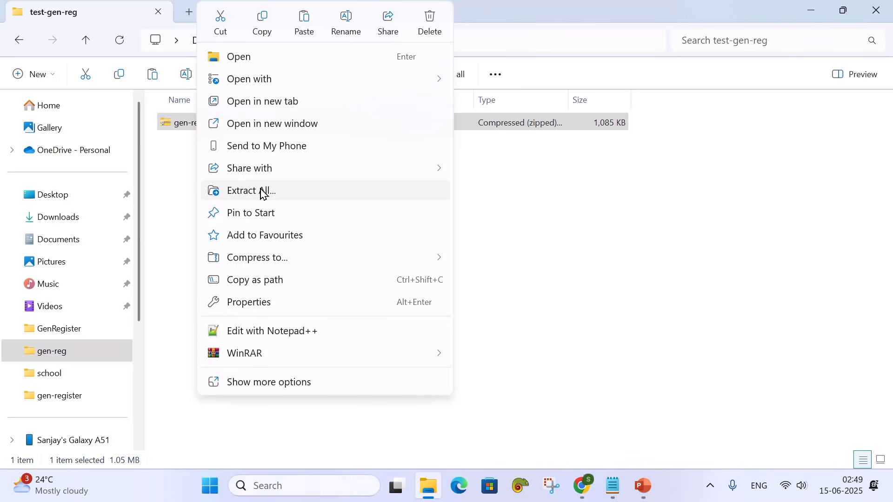
mouse_move(281, 359)
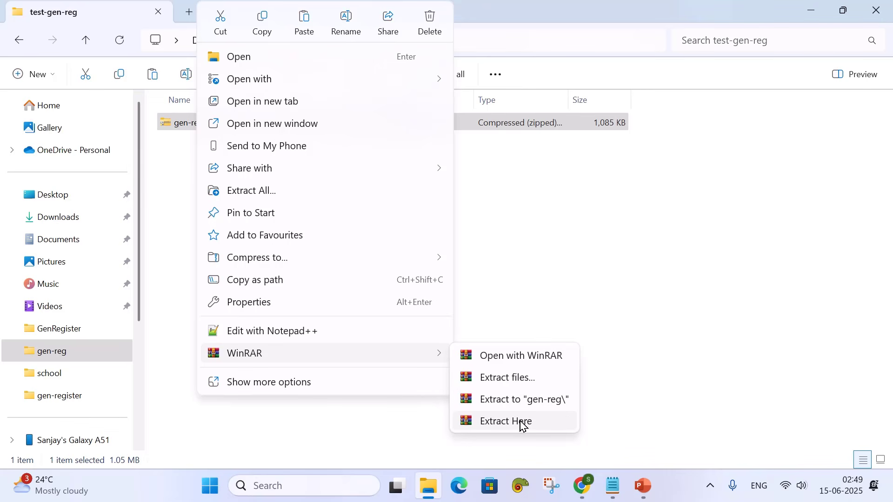
left_click(266, 194)
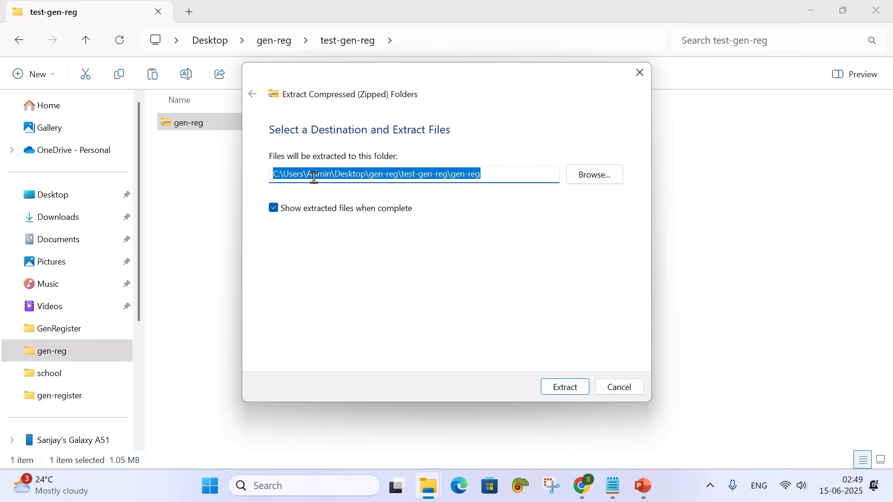
left_click(559, 393)
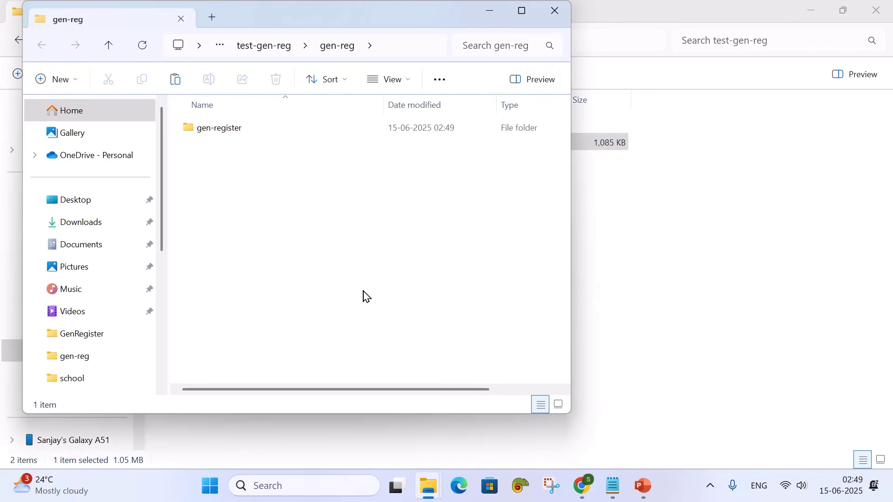
left_click(560, 16)
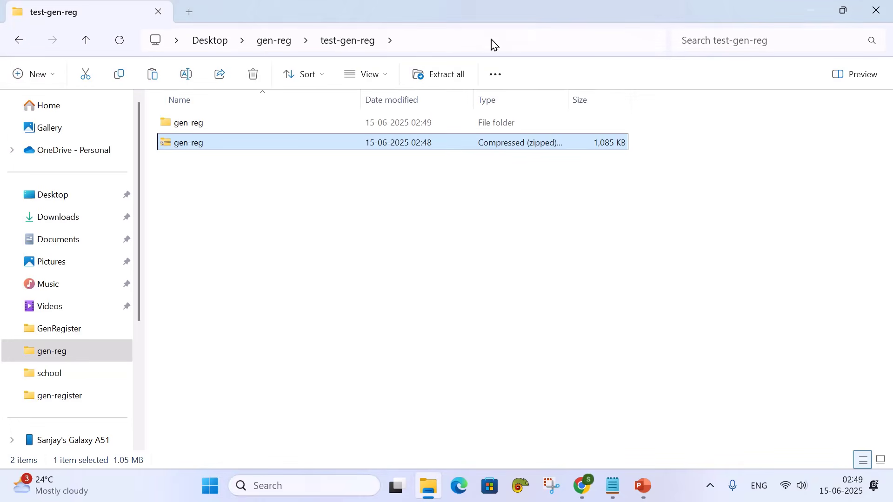
Widen the Type column, delete gen-reg.zip, and select the extracted gen-reg folder for renaming
left_click(207, 173)
left_click(204, 145)
left_click_drag(567, 99, 630, 97)
left_click(566, 172)
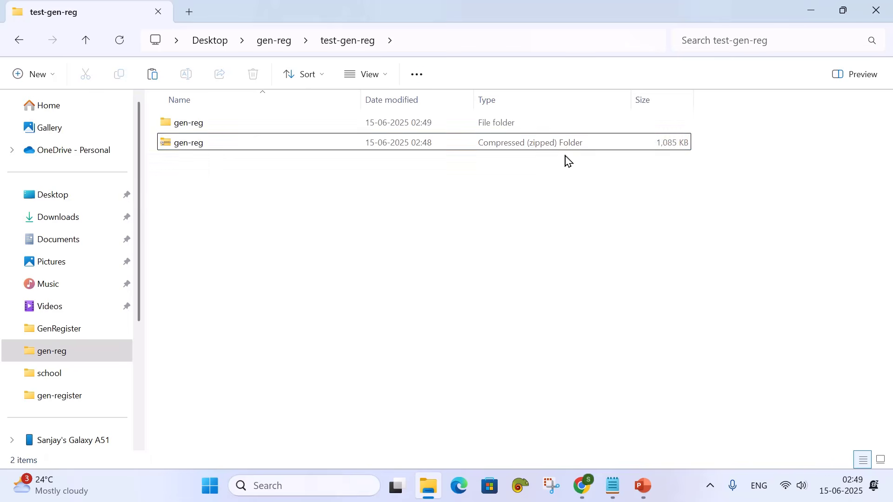
left_click(566, 148)
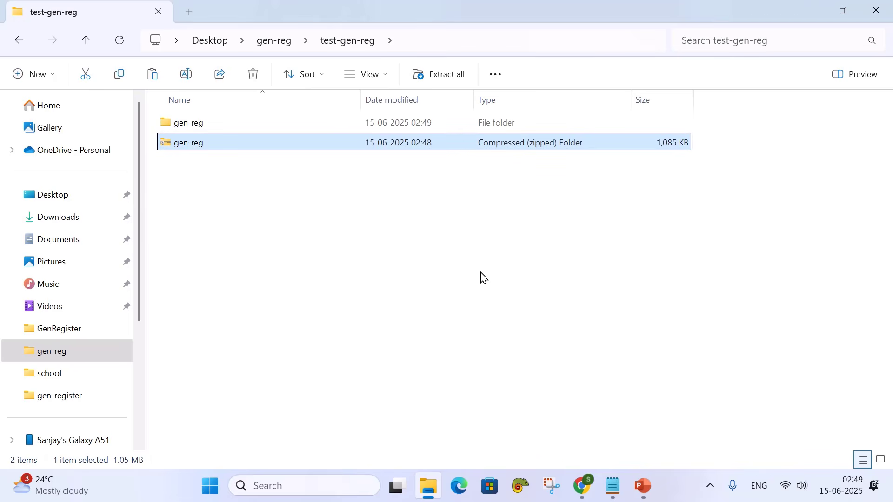
key("Delete")
left_click(202, 123)
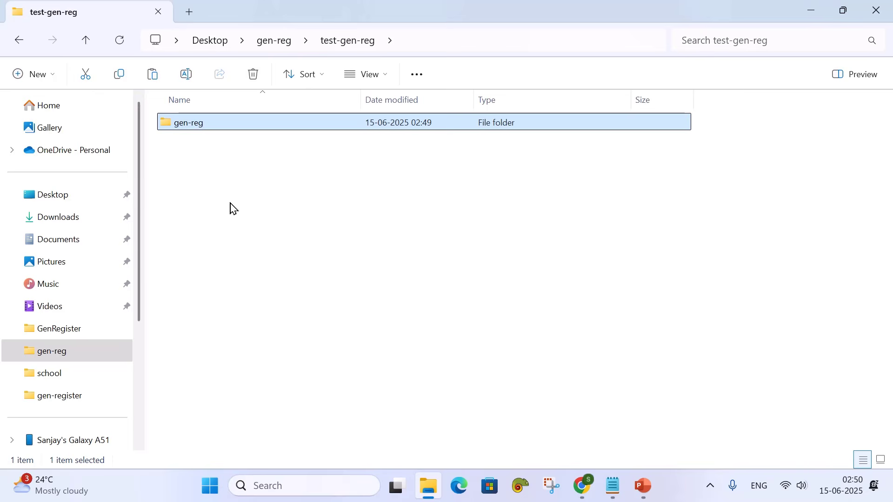
key("F2")
Rename the extracted gen-reg folder to general-register-2025
left_click(203, 120)
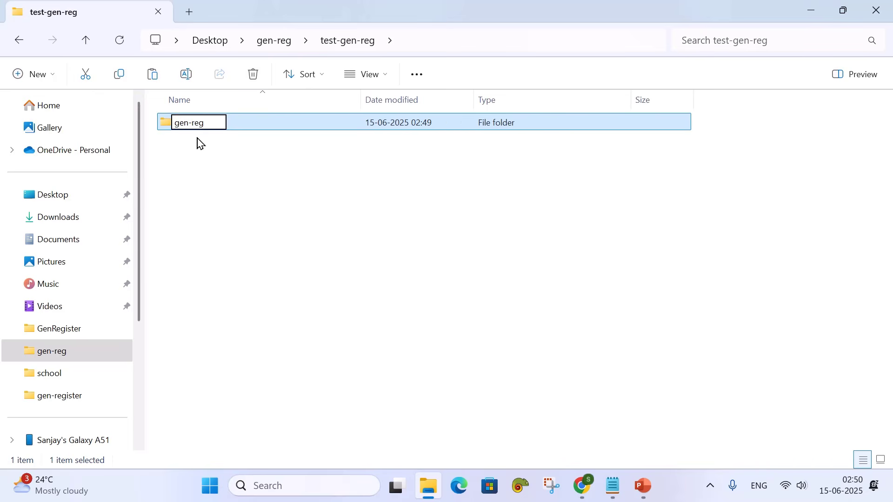
left_click(188, 123)
type("eral-reg")
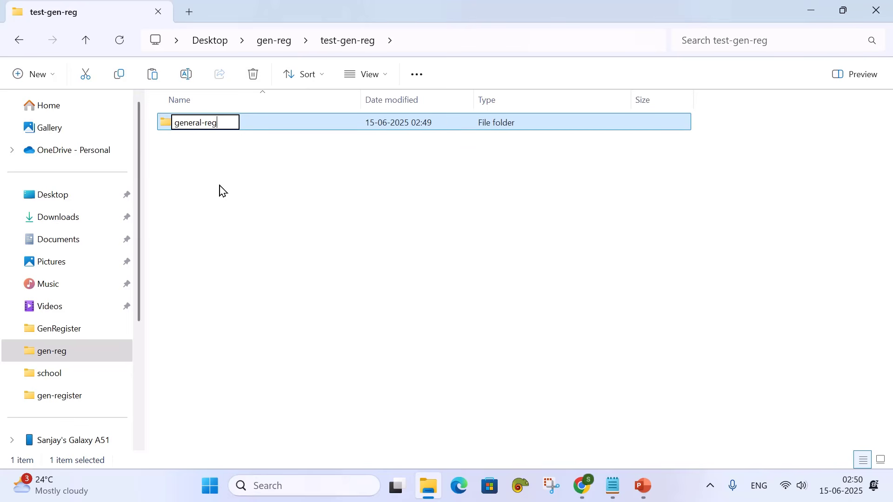
type("ister-2025")
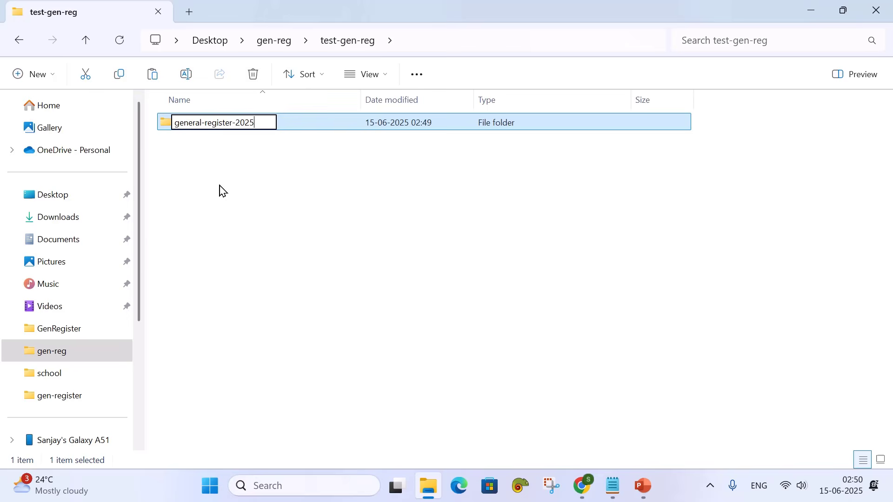
key("Return")
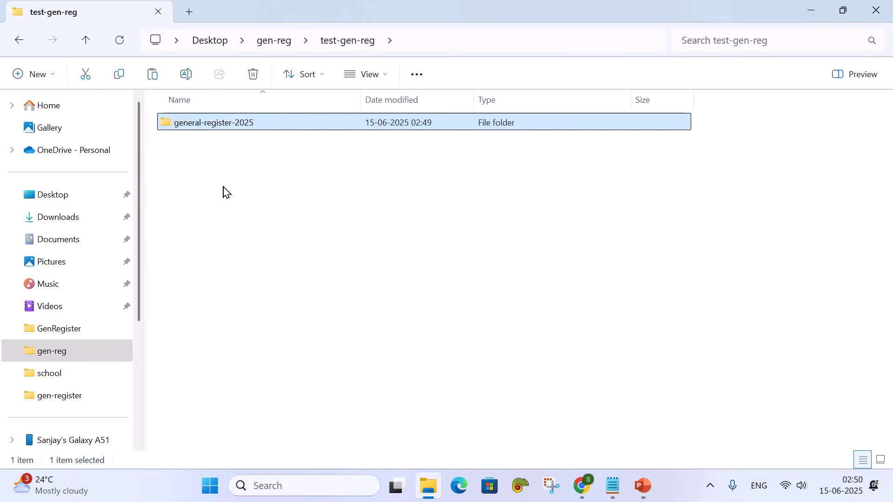
left_click(225, 193)
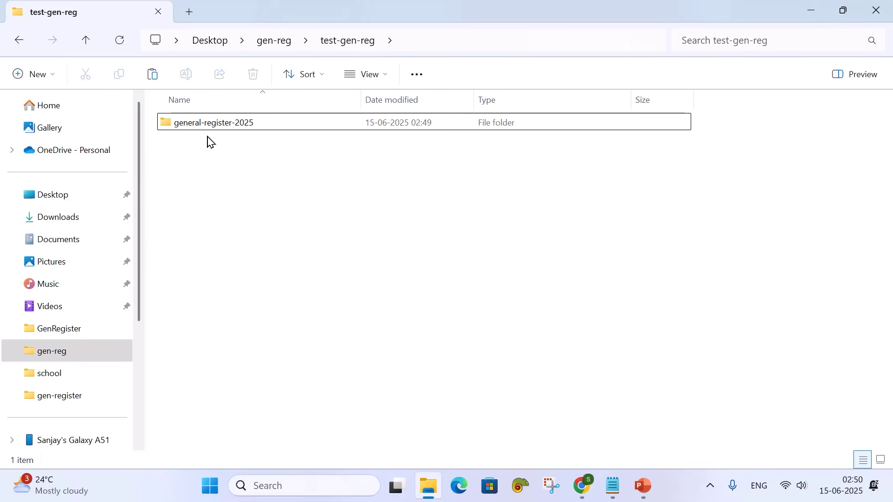
Open general-register-2025 and its gen-register subfolder to view the seven files
mouse_move(202, 134)
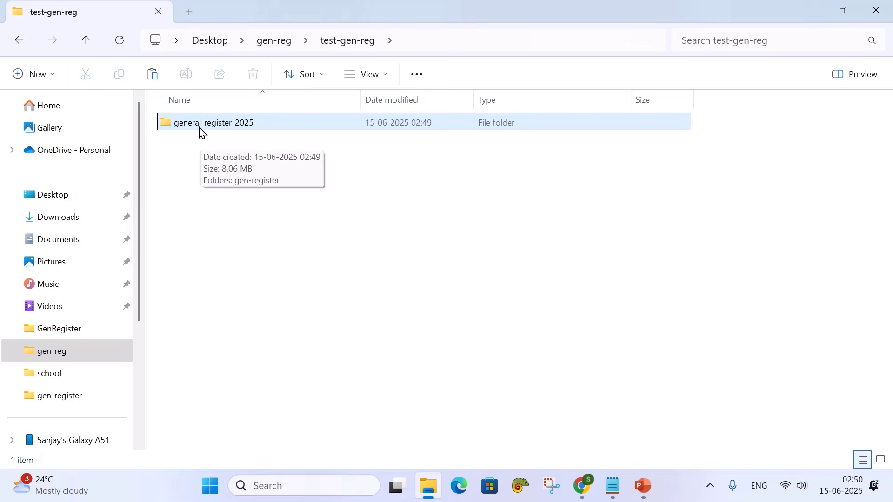
double_click(199, 128)
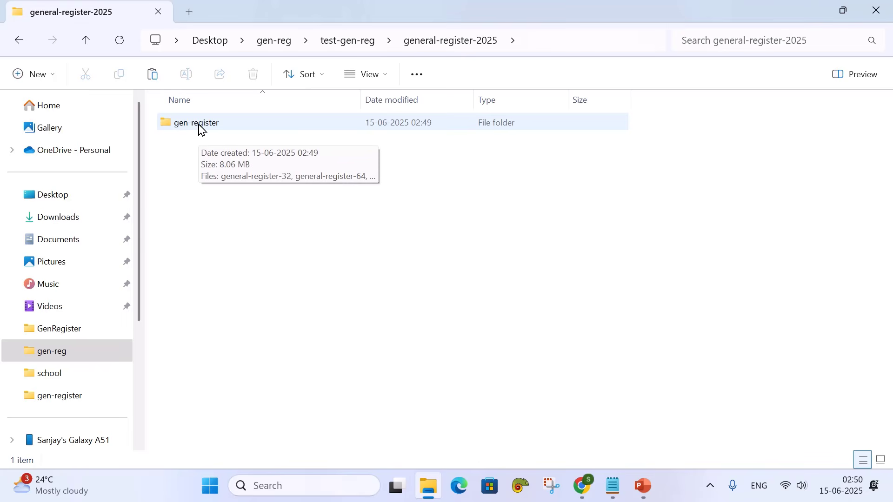
double_click(199, 129)
mouse_move(250, 125)
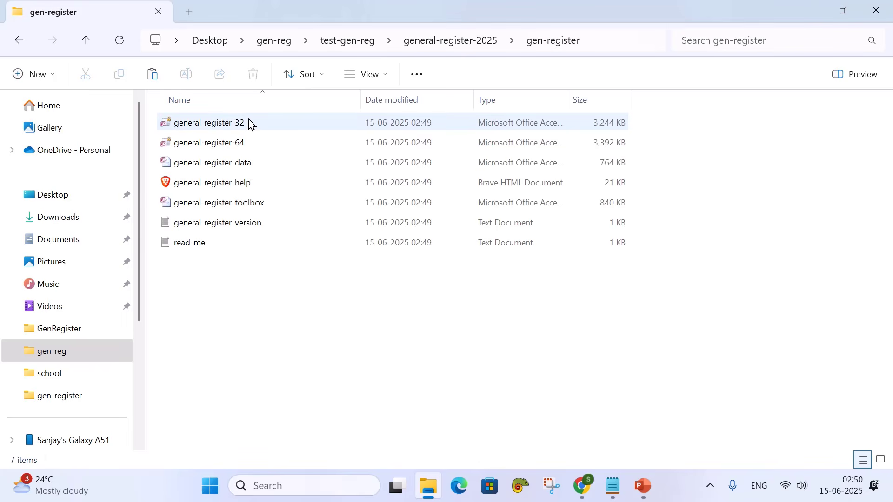
mouse_move(250, 145)
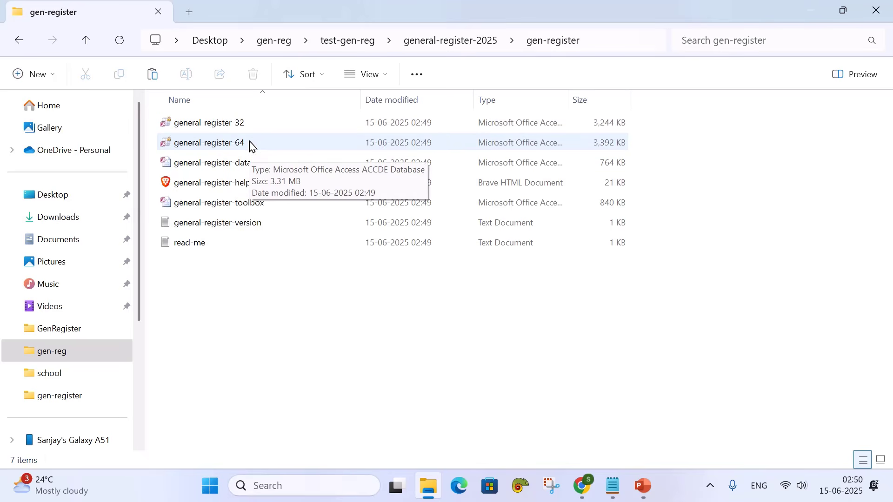
mouse_move(213, 129)
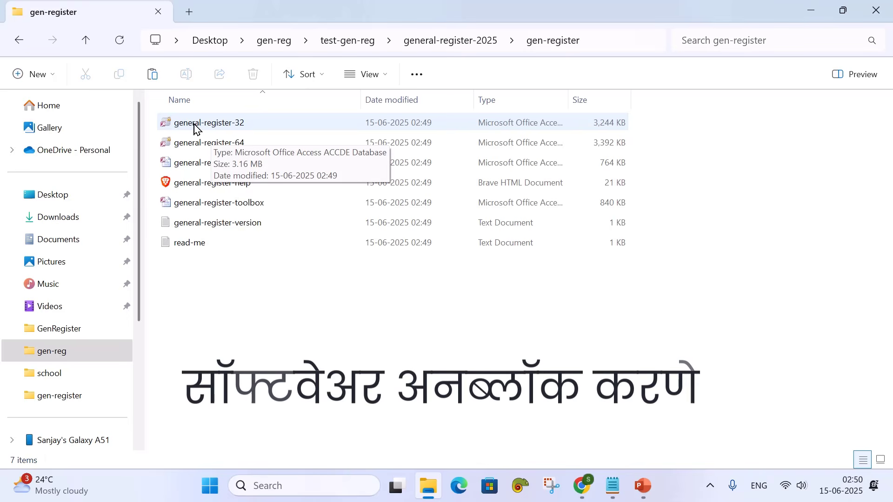
Unblock the general-register-32 database file in its Properties
right_click(196, 126)
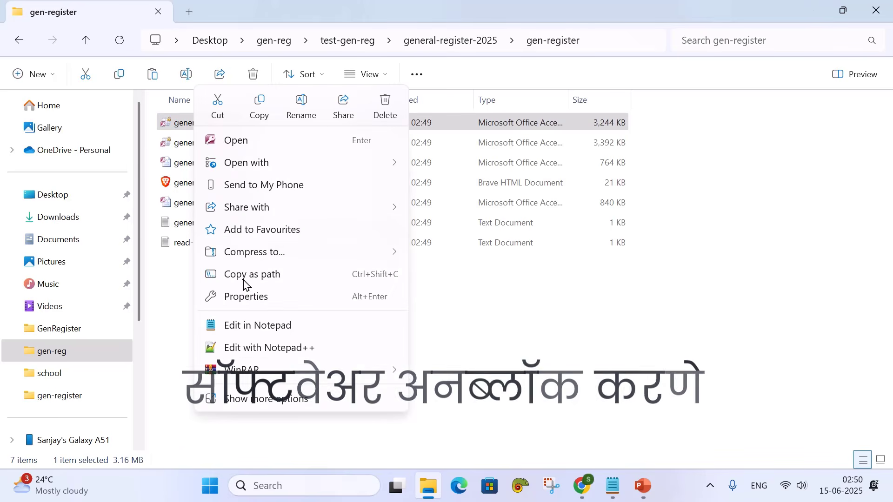
left_click(249, 301)
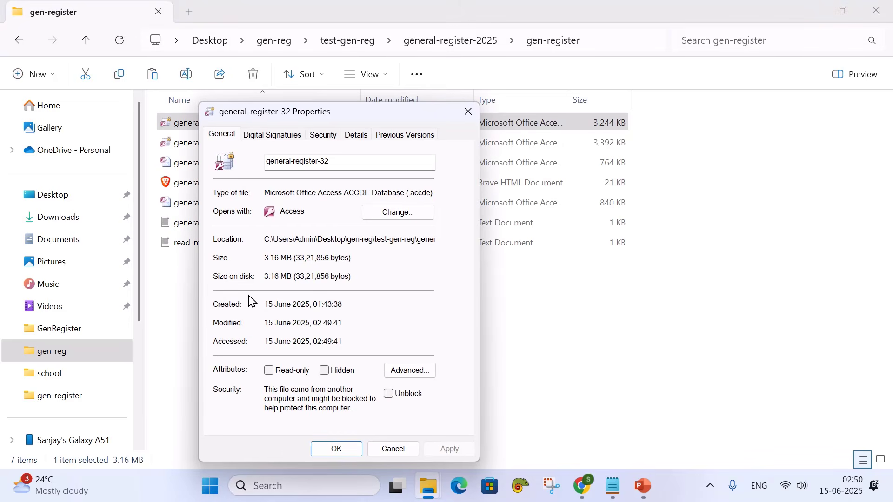
left_click(389, 395)
left_click(343, 453)
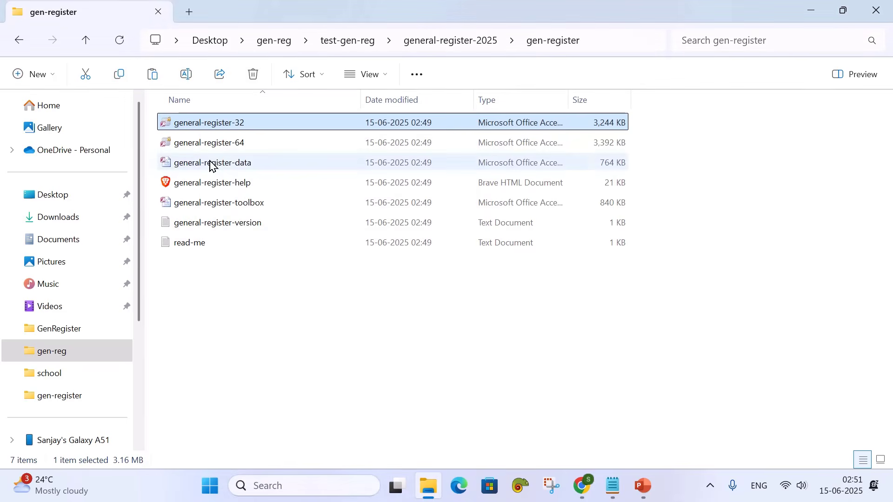
Unblock the general-register-64 database file, then select general-register-32
left_click(205, 147)
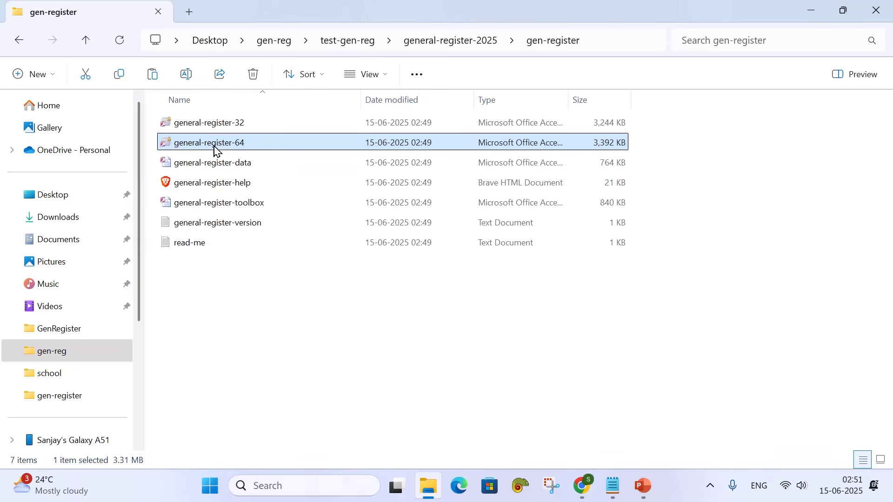
right_click(214, 148)
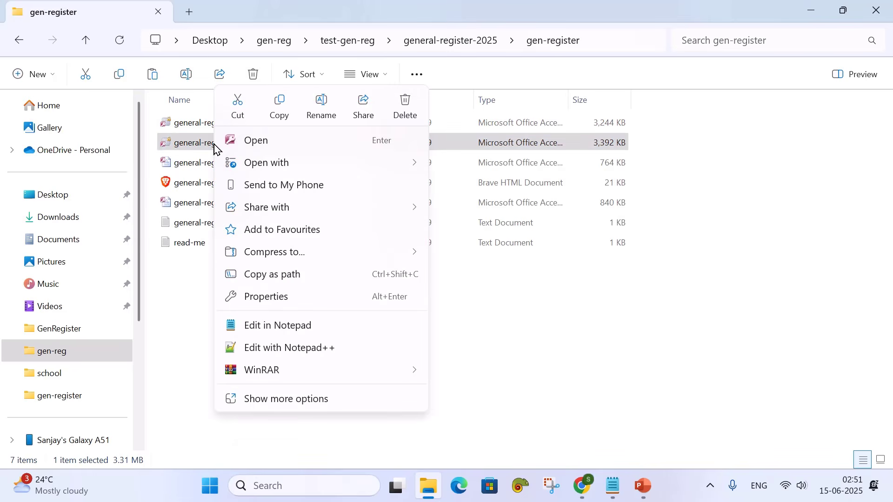
left_click(291, 297)
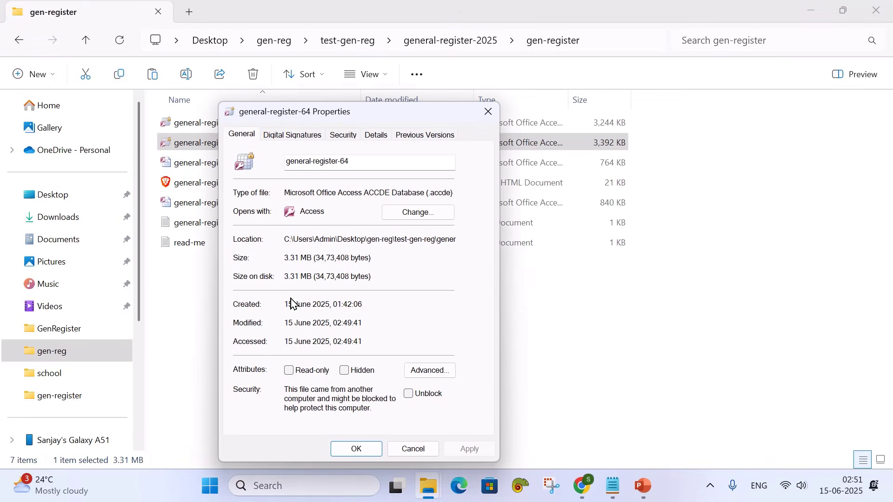
left_click(409, 394)
left_click(365, 450)
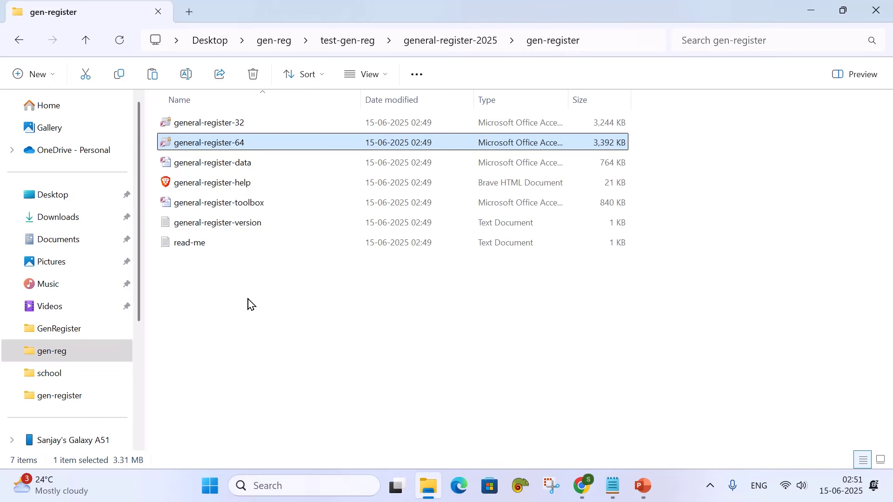
left_click(212, 124)
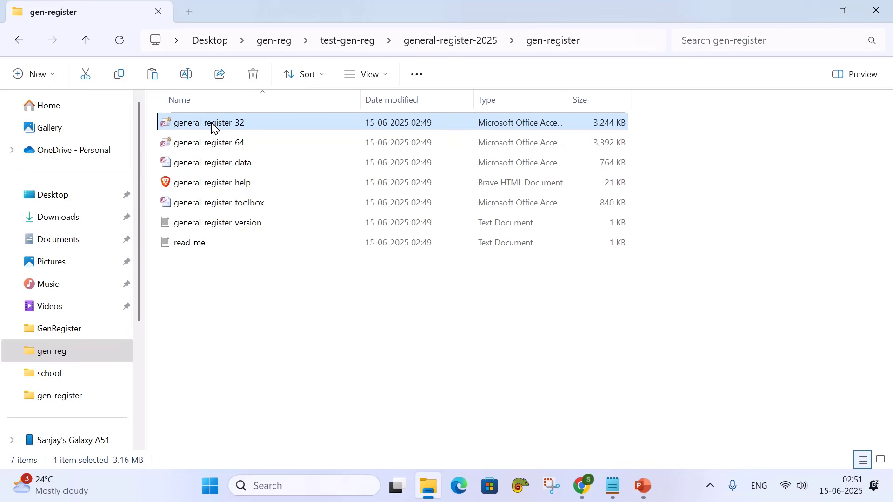
Launch general-register-32 and log in with the default administrator account
double_click(212, 124)
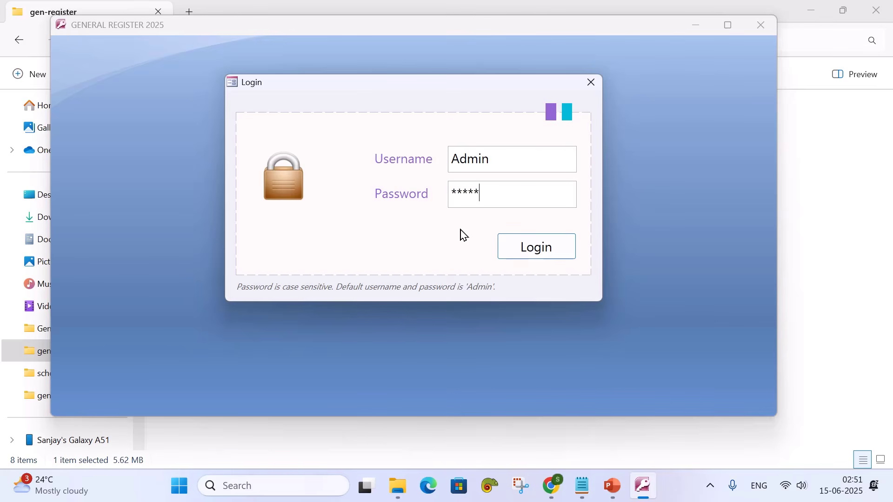
left_click(510, 252)
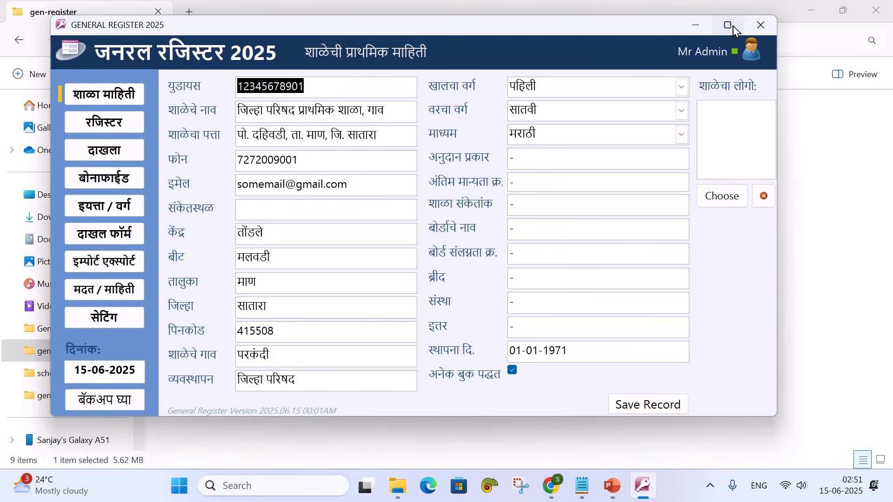
Change the phone number's first four digits to 1212 and pincode to 400001, then save
mouse_move(733, 26)
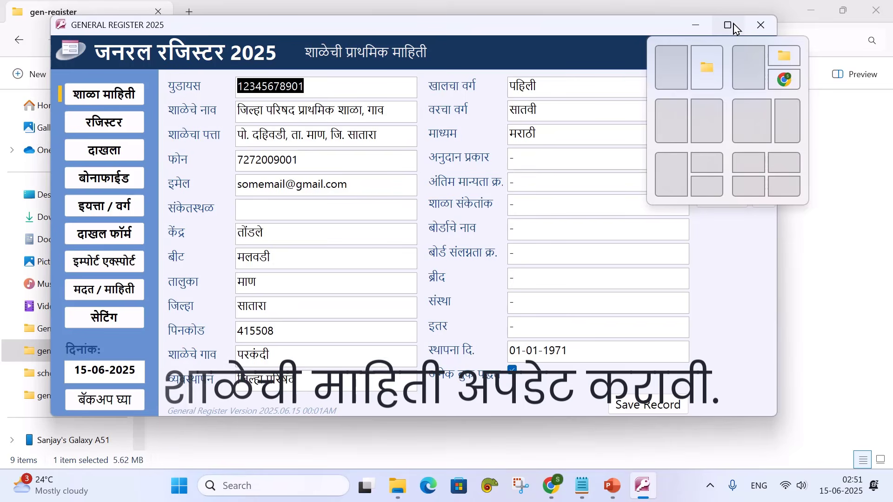
left_click(733, 26)
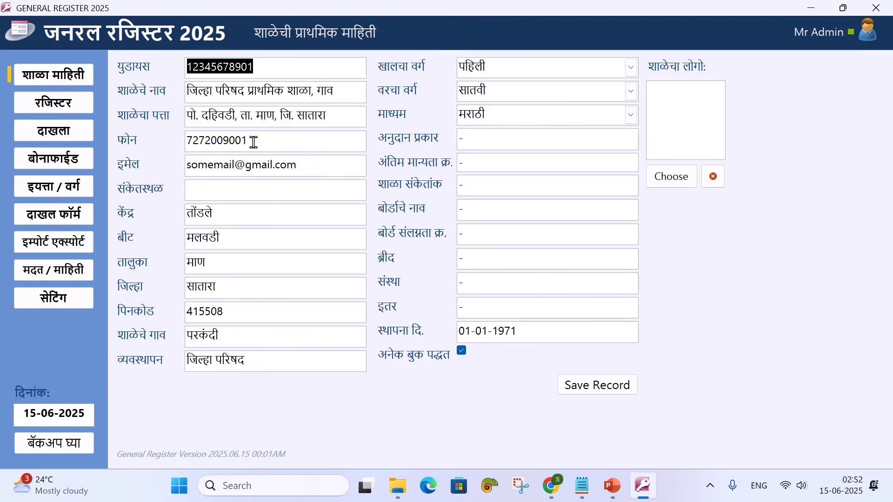
left_click_drag(211, 141, 174, 139)
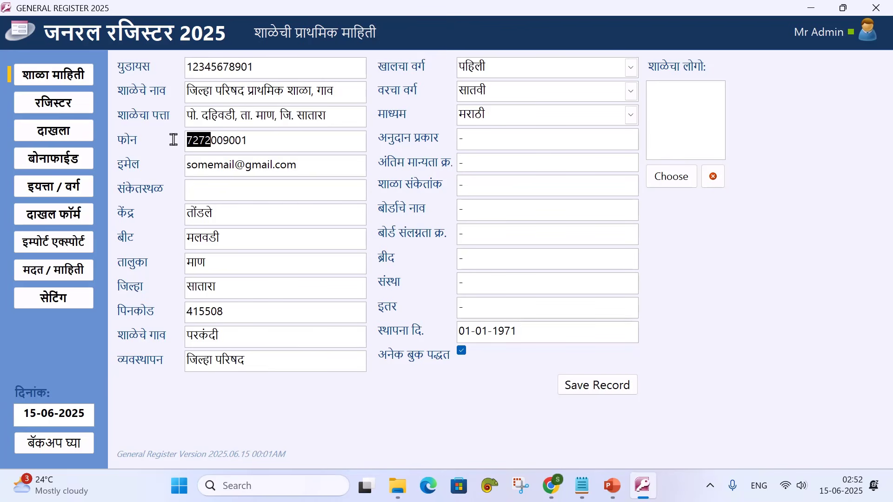
type("1212")
left_click_drag(225, 311, 188, 314)
type("400001")
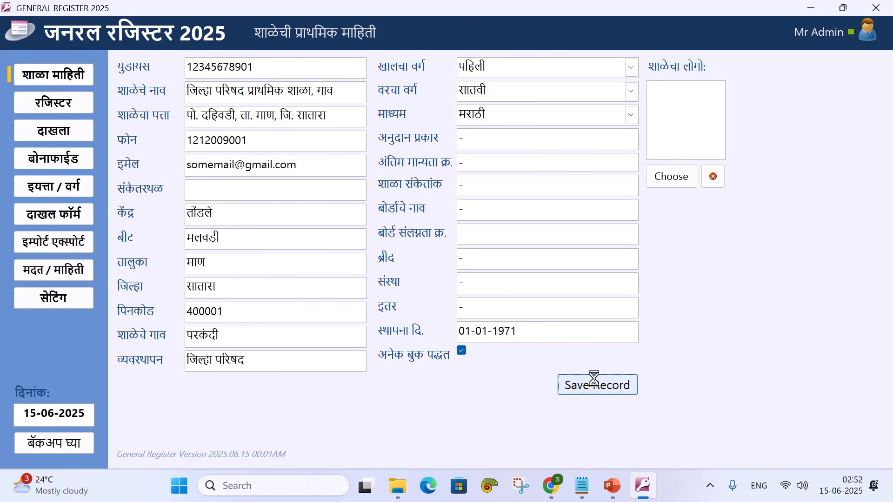
left_click(581, 383)
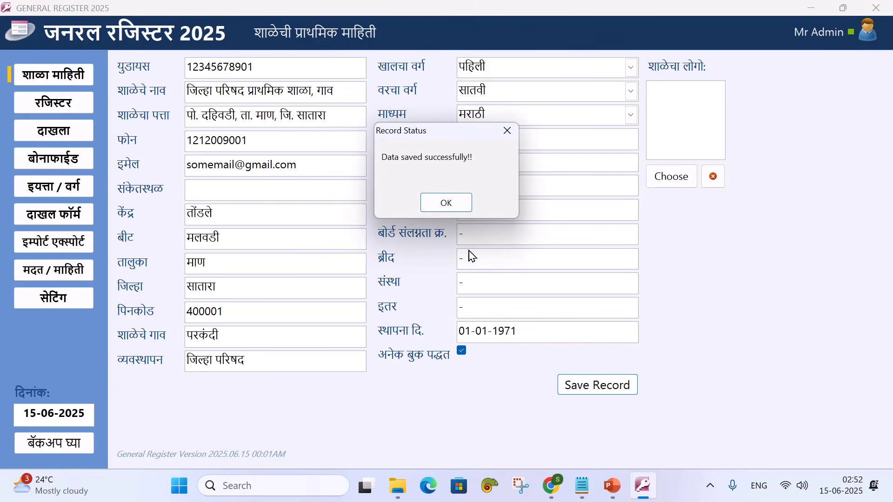
left_click(447, 204)
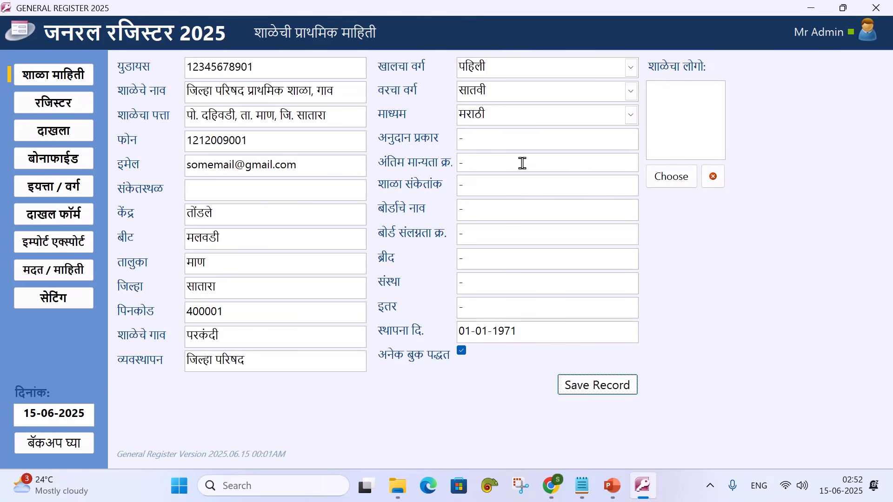
Open the रजिस्टर page, showing a blank student entry for book 1, register 1
left_click(69, 105)
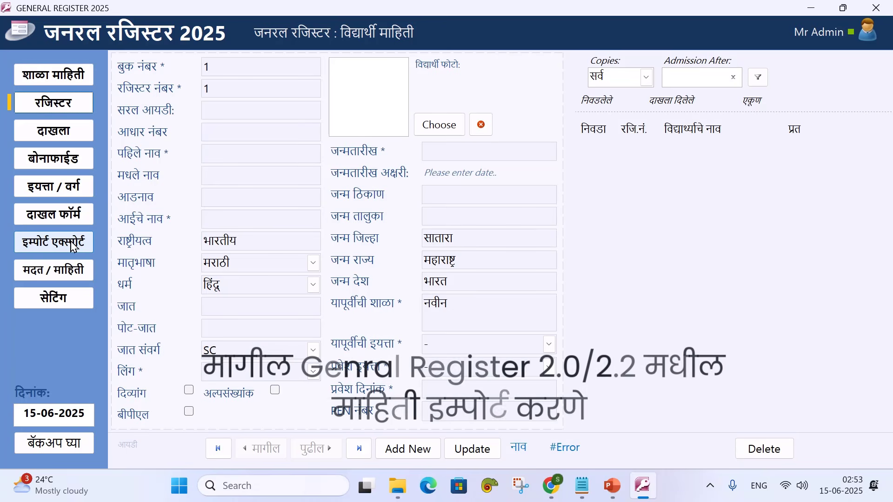
mouse_move(386, 493)
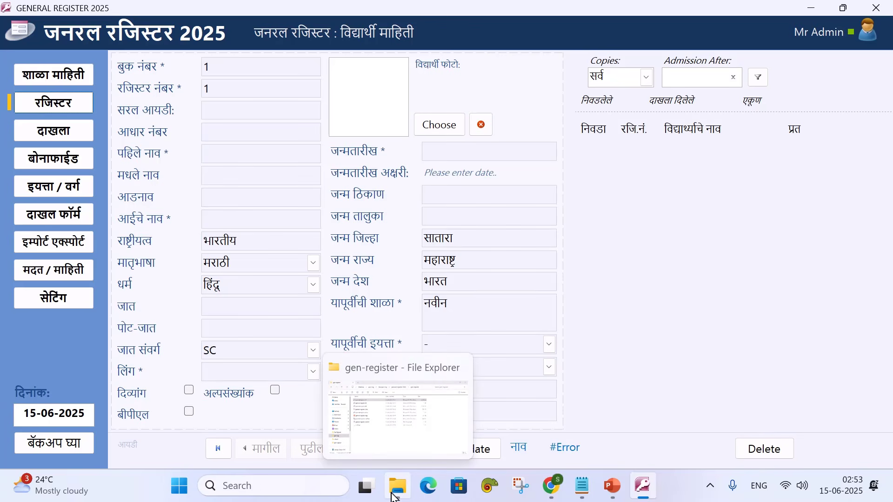
left_click(396, 491)
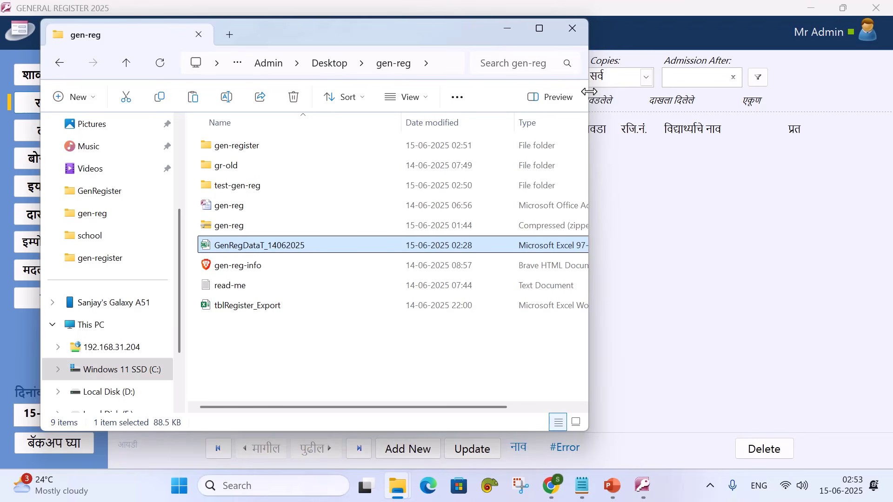
left_click_drag(588, 98, 673, 91)
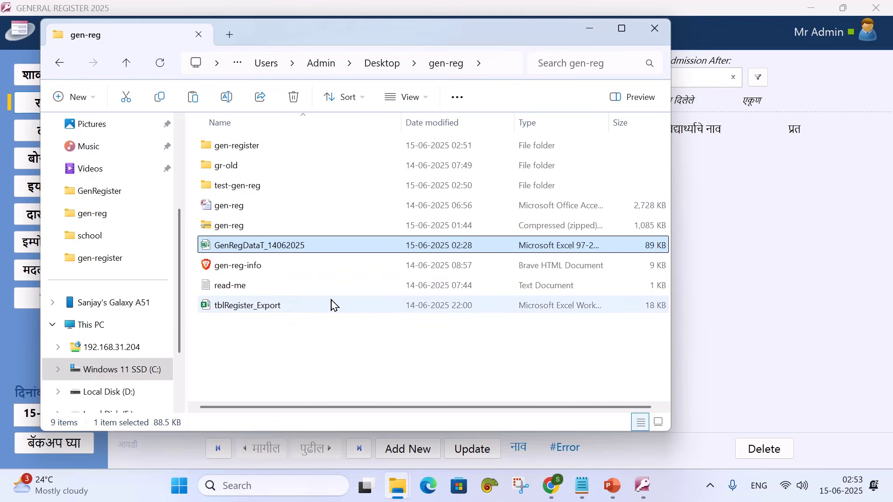
left_click(497, 62)
key("ctrl+c")
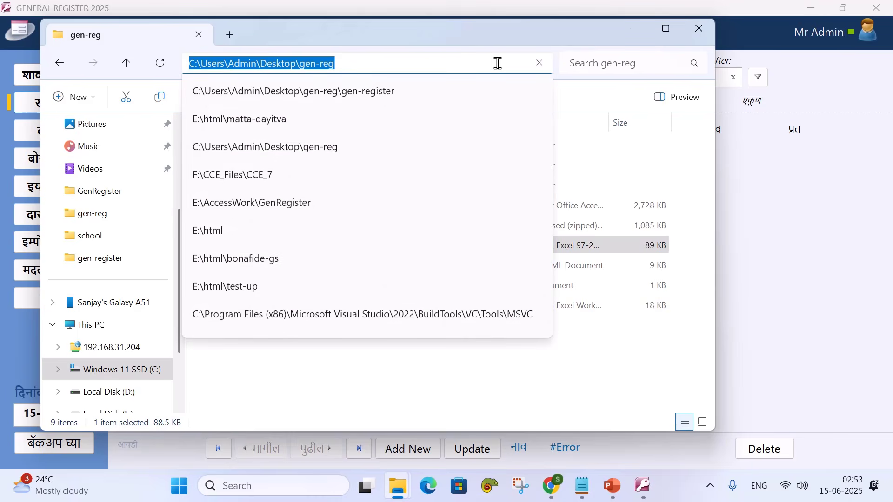
left_click(634, 29)
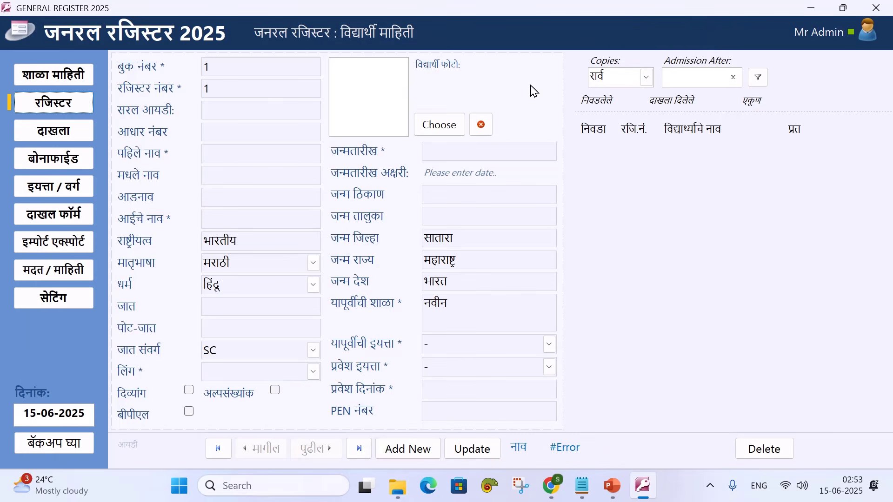
Import GenRegDataT_14062025 from the gen-reg folder into tblTempImport, giving 50 records
left_click(71, 246)
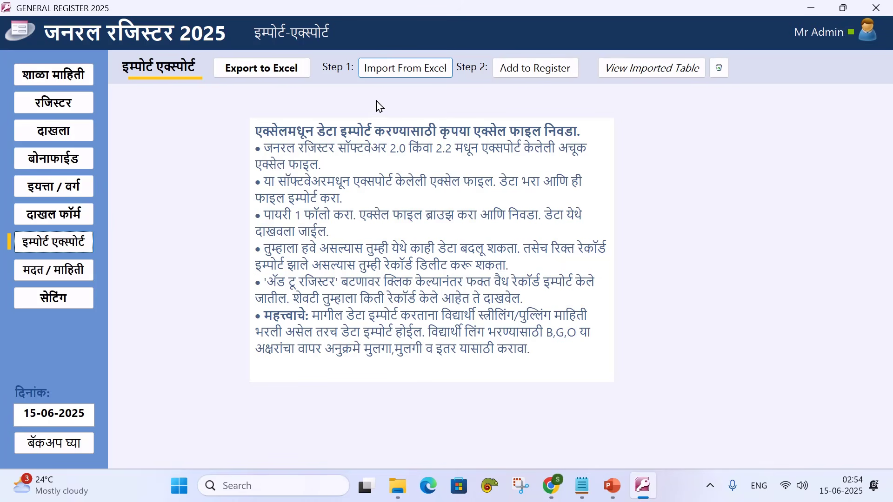
left_click(388, 74)
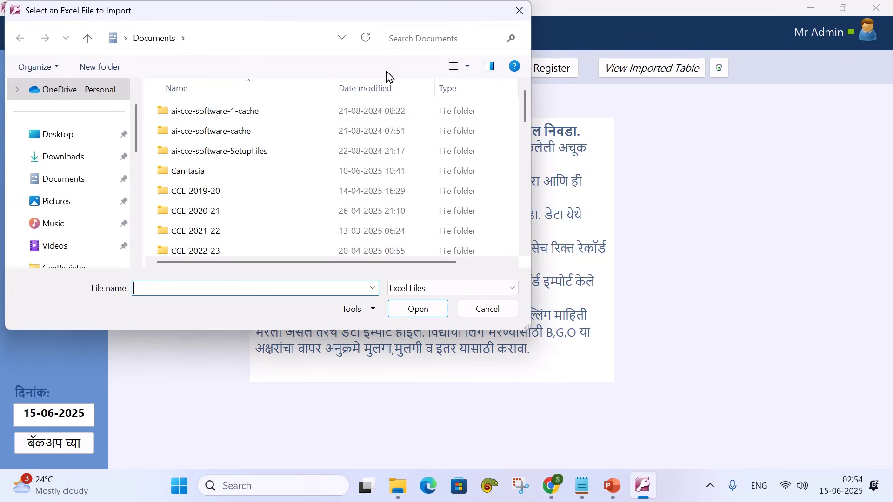
left_click(237, 37)
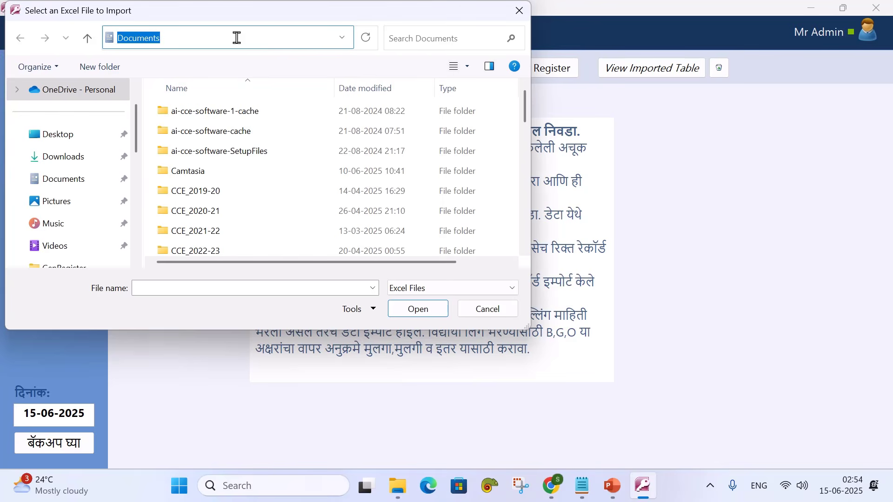
key("ctrl+v")
key("Return")
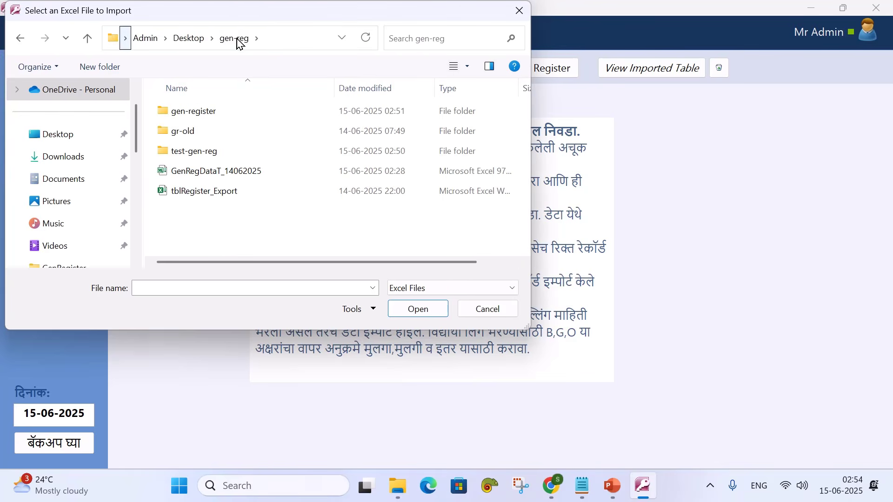
left_click(252, 172)
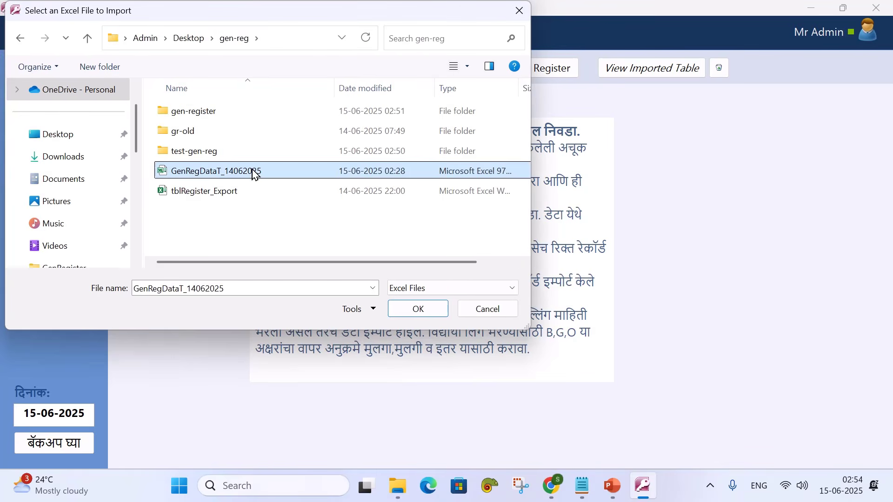
left_click(418, 310)
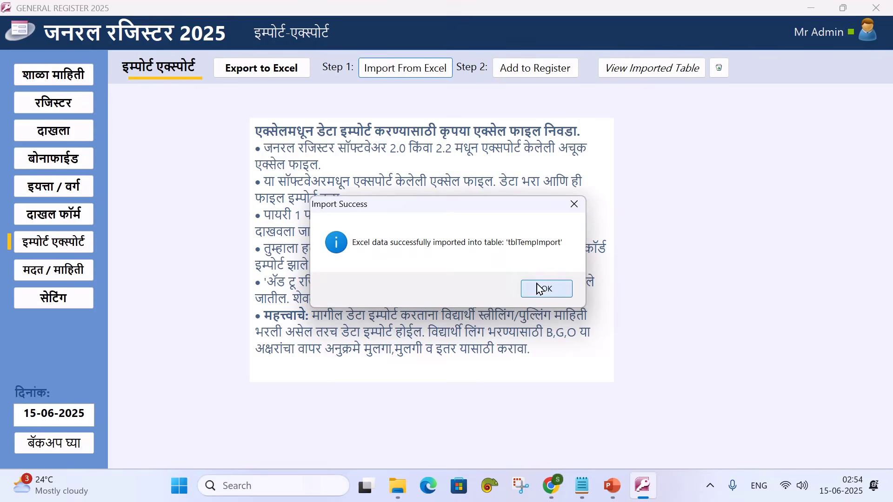
left_click(540, 289)
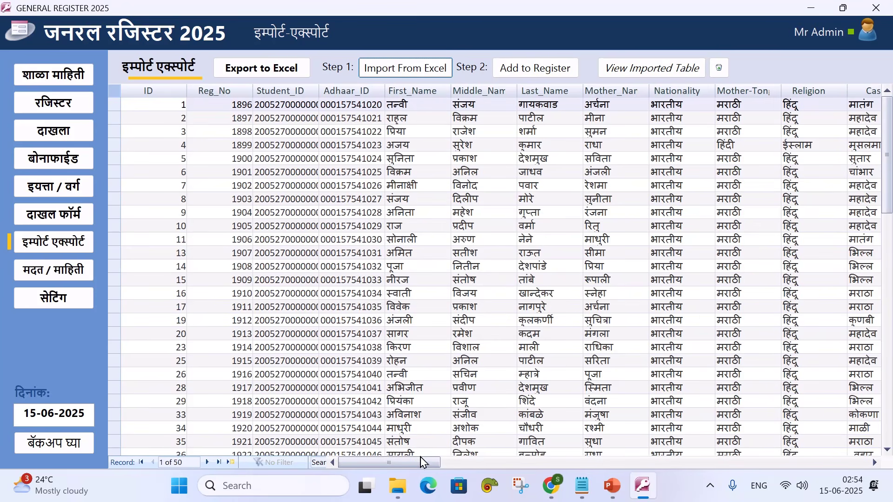
Review the imported datasheet and run Add to Register (Step 2), adding 31 records
left_click_drag(423, 463, 736, 460)
left_click_drag(679, 463, 352, 464)
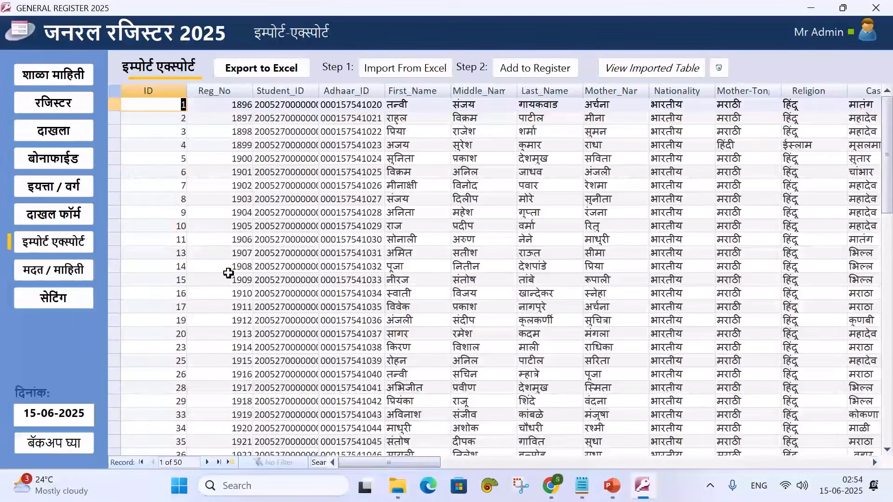
scroll(228, 273, "down", 4)
scroll(224, 268, "up", 4)
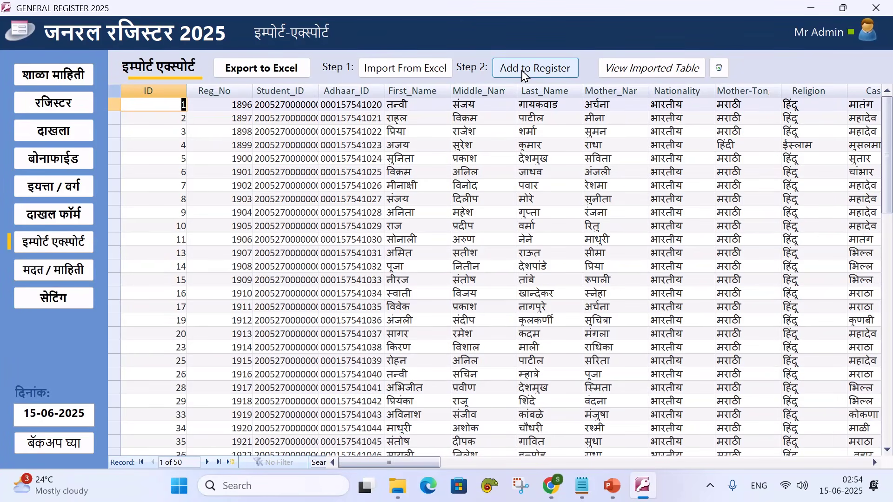
scroll(269, 279, "down", 16)
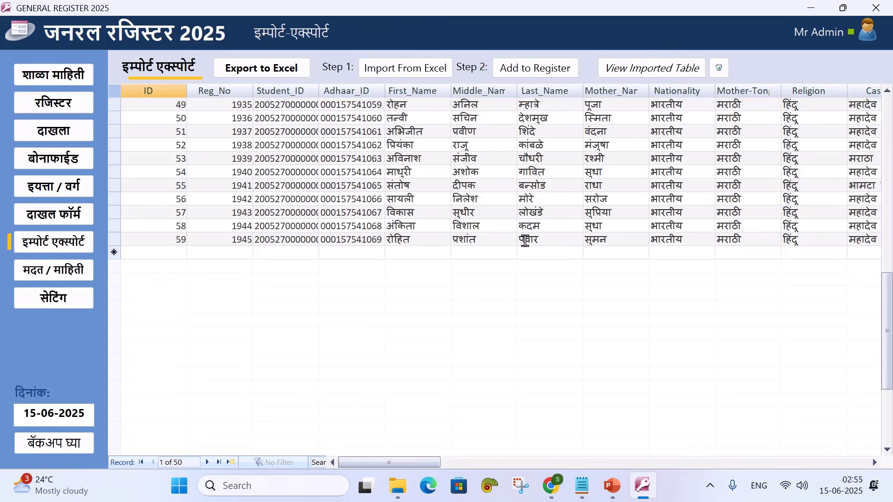
scroll(534, 175, "up", 3)
left_click(532, 69)
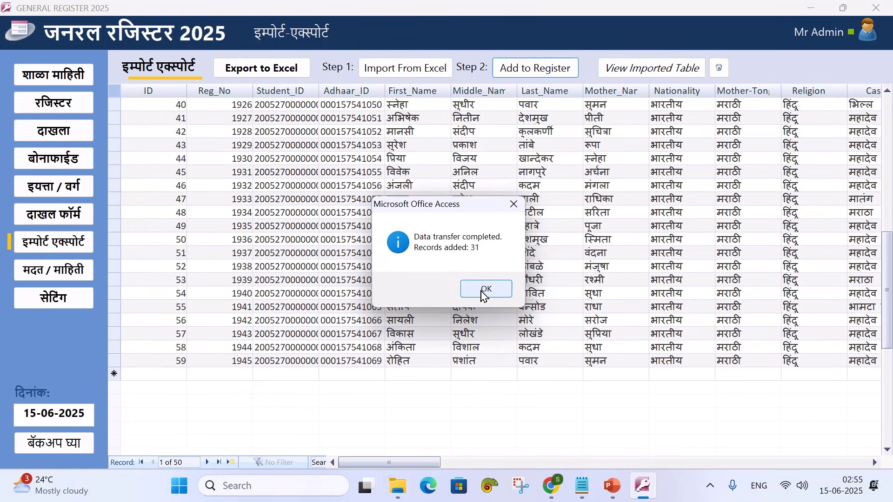
Dismiss the earlier transfer messages and review the imported rows with missing Gender values
left_click(484, 295)
left_click(484, 289)
left_click_drag(413, 463, 585, 450)
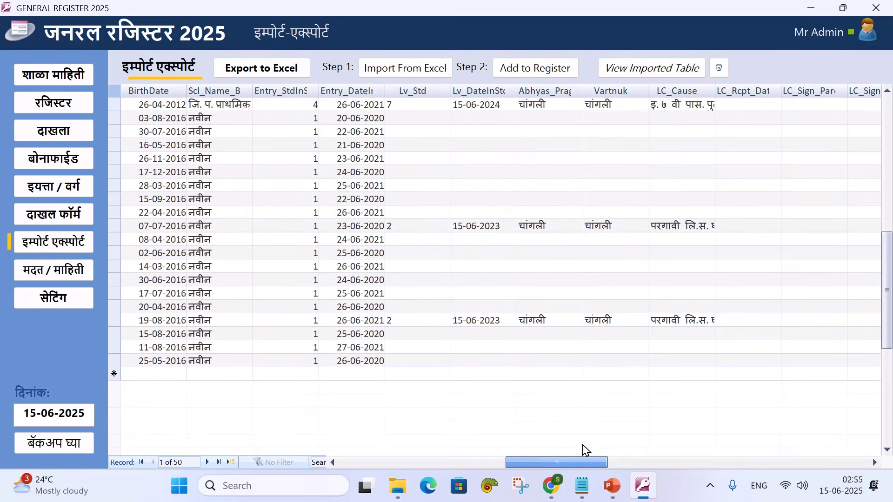
scroll(538, 281, "up", 10)
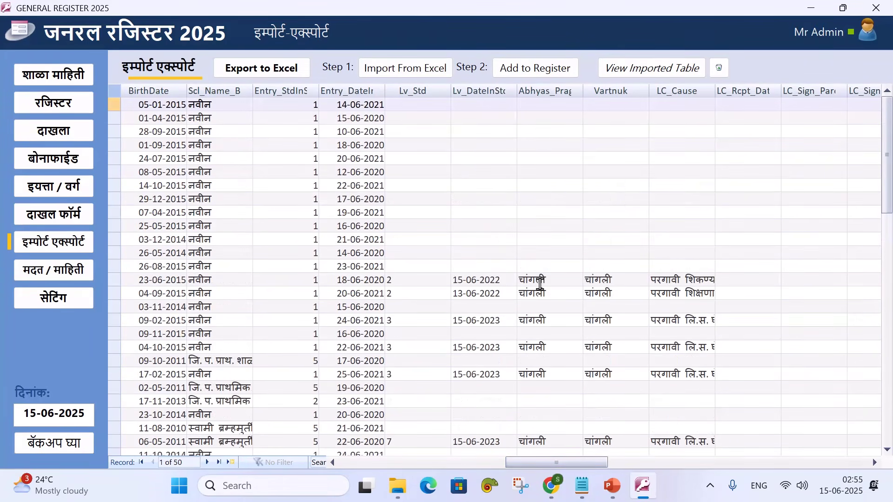
left_click_drag(556, 463, 712, 465)
scroll(413, 279, "down", 6)
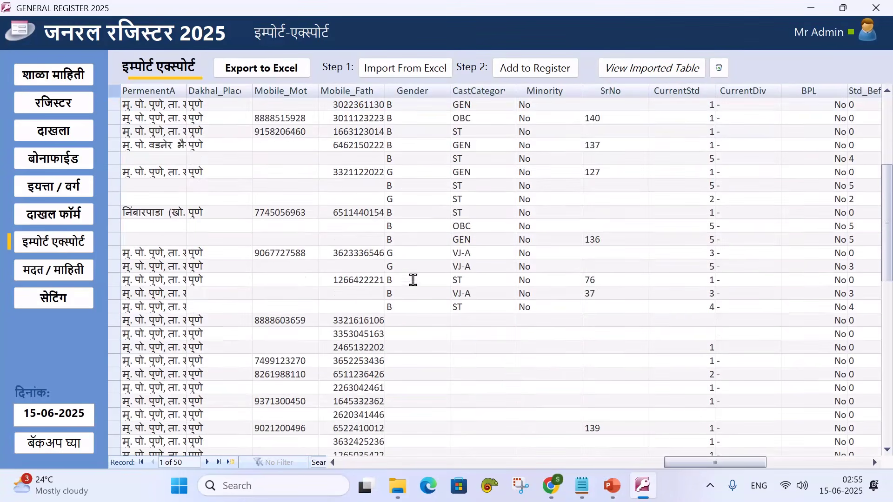
left_click(404, 269)
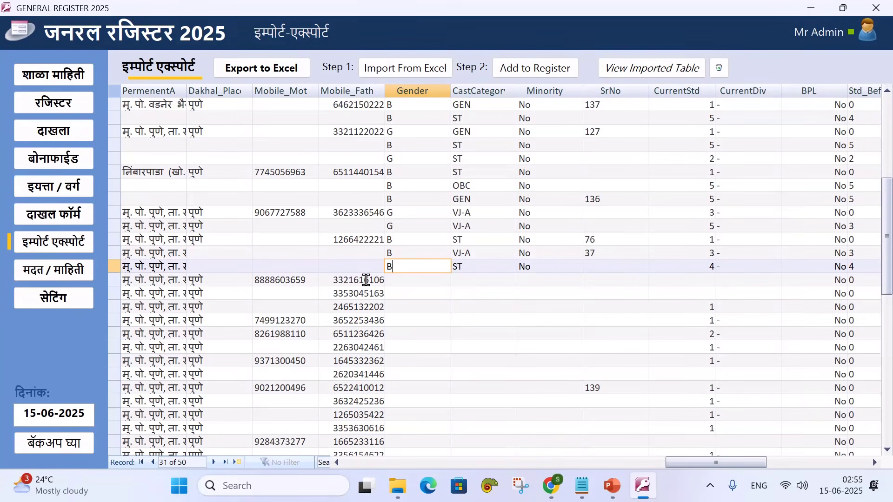
left_click(110, 268)
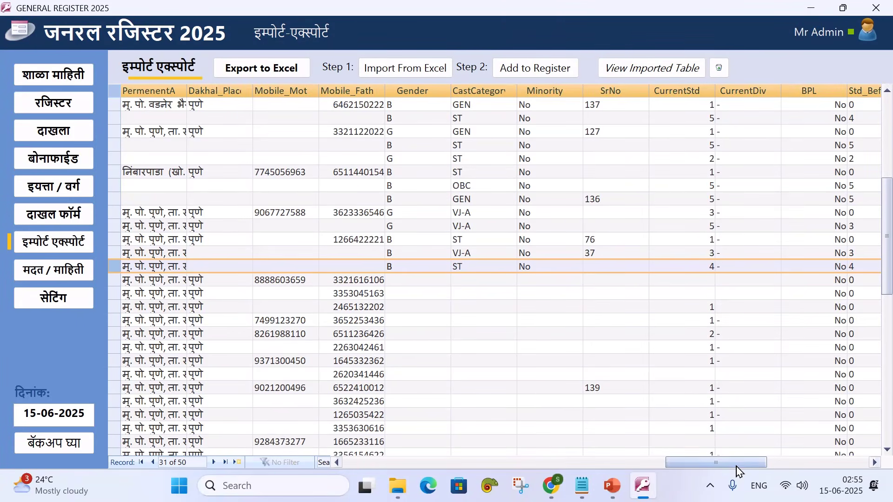
left_click_drag(730, 465, 384, 466)
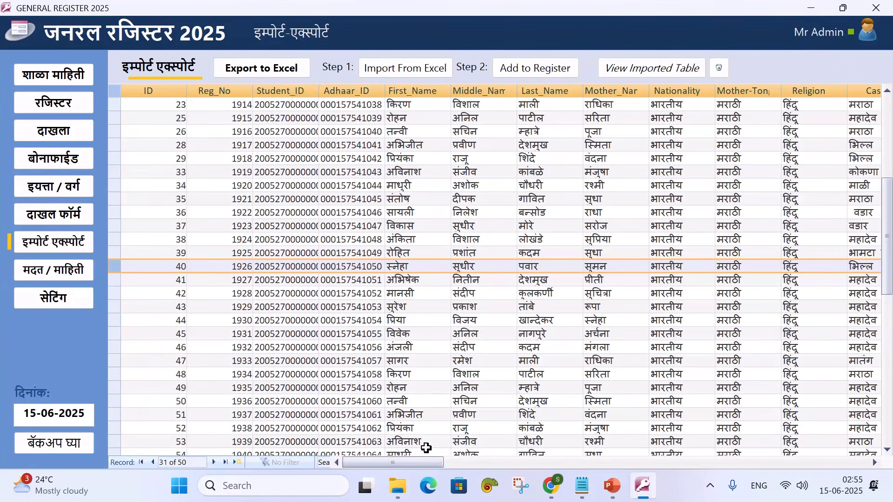
left_click_drag(418, 465, 741, 467)
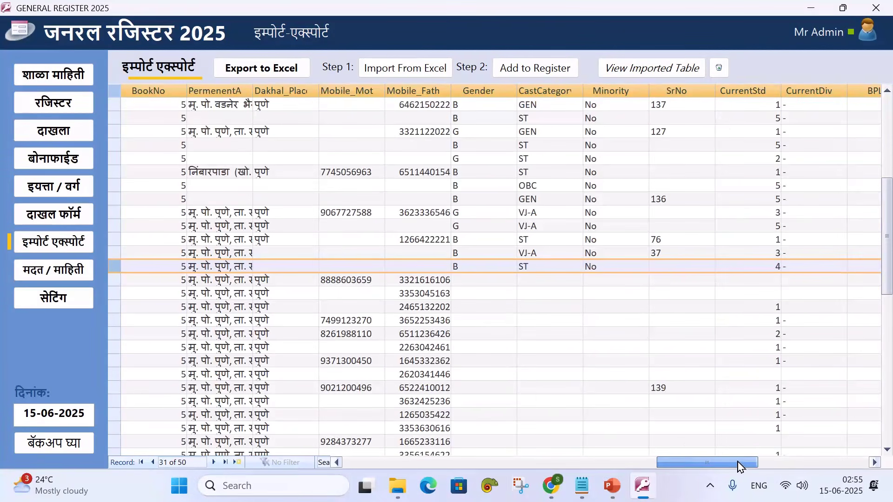
Fill in Gender B for the first empty rows, starting at record 32
left_click(474, 280)
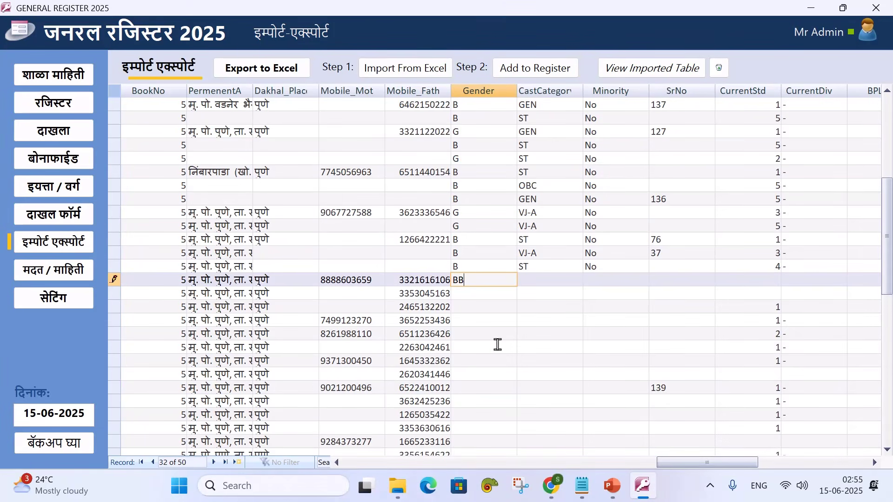
key("Down")
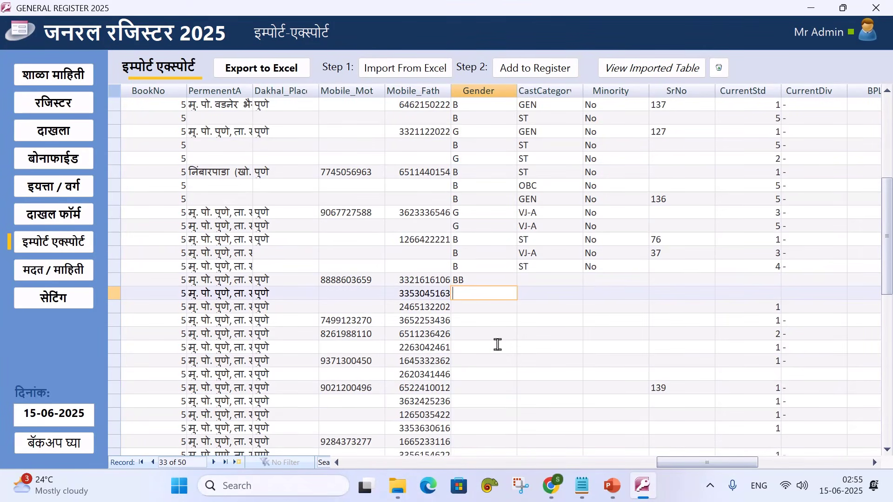
key("Down")
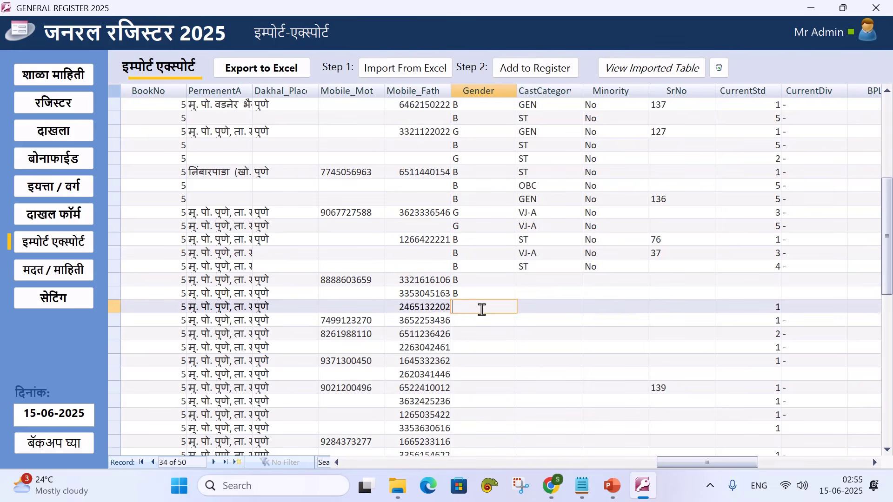
type("B")
key("Down")
type("B")
key("Down")
Fill Gender G for the remaining rows and transfer them, adding 7 records
type("G")
key("Down")
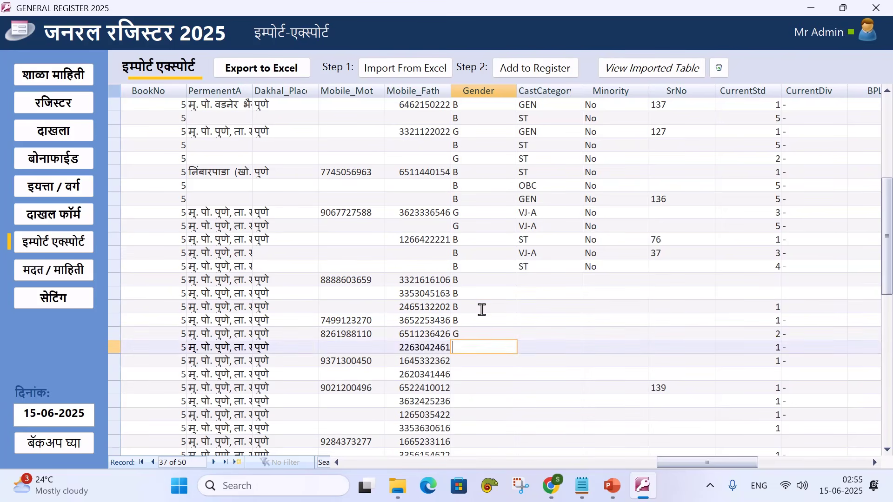
type("G")
key("Down")
type("G")
key("Down")
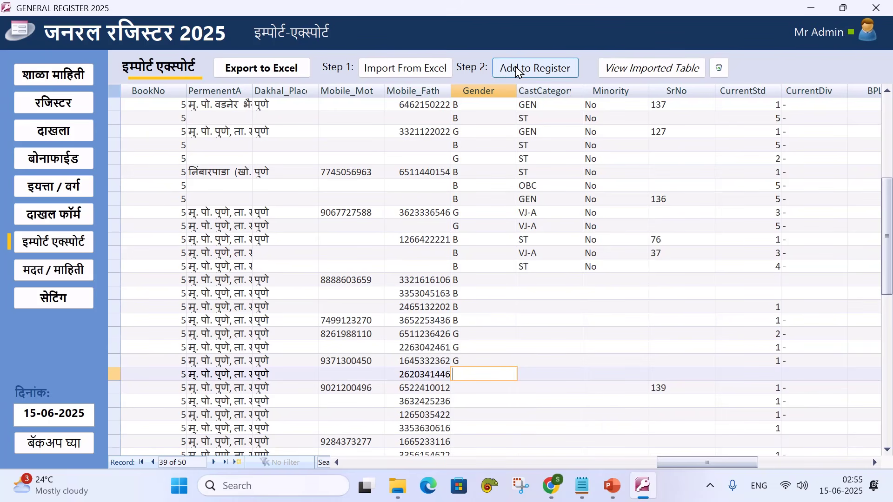
left_click(518, 69)
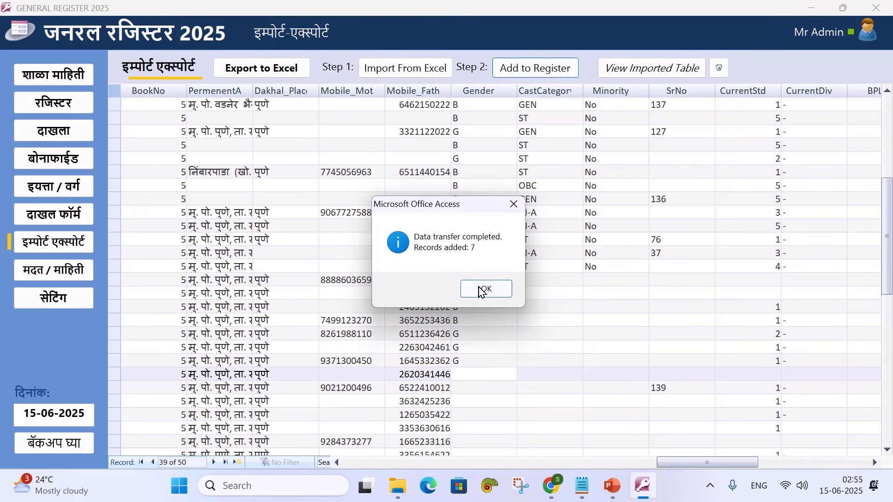
left_click(481, 291)
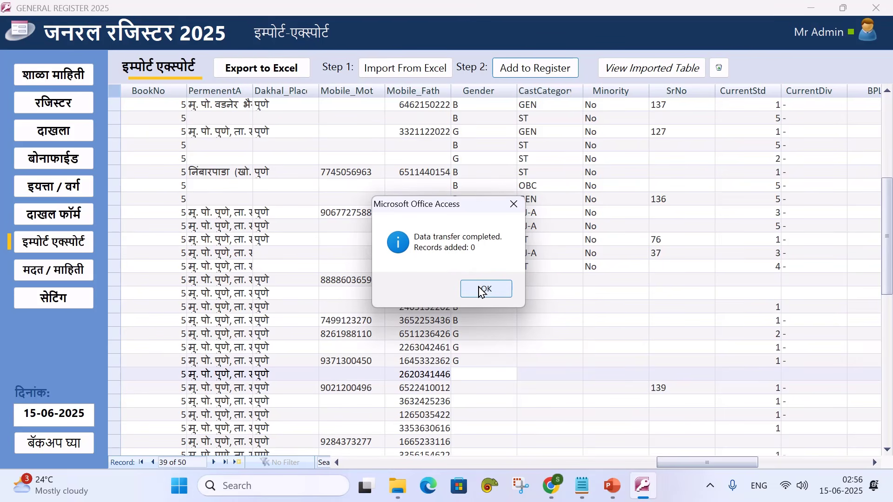
Close the transfer message, open the student register and step forward through new records
left_click(481, 289)
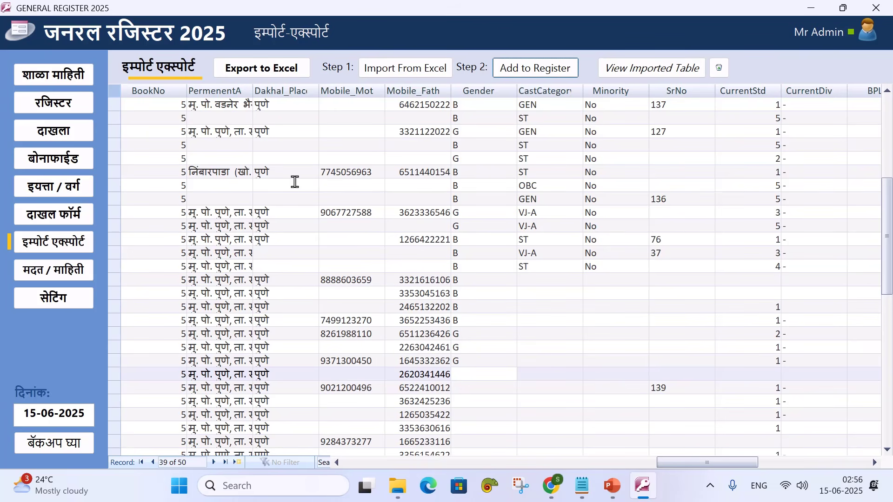
left_click(40, 105)
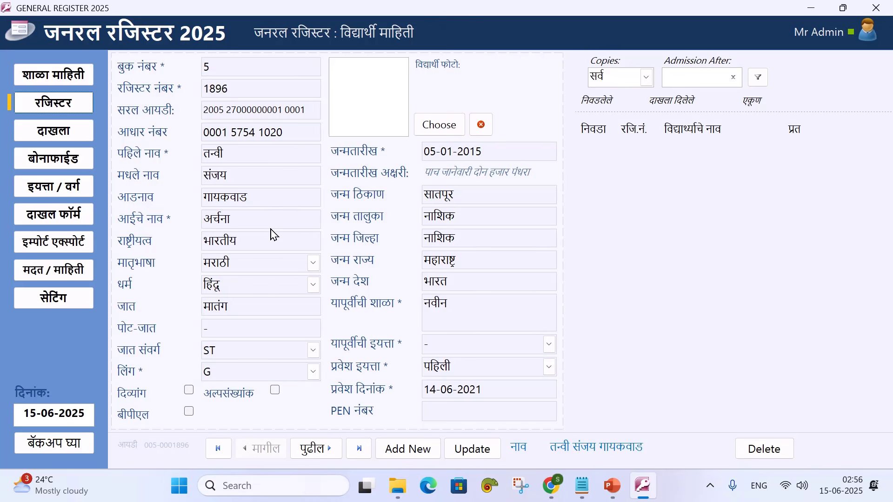
left_click(321, 451)
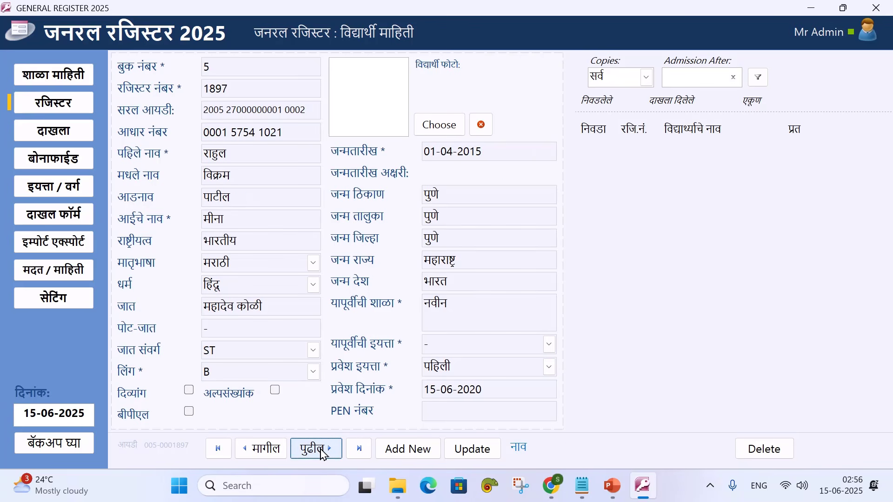
left_click(324, 452)
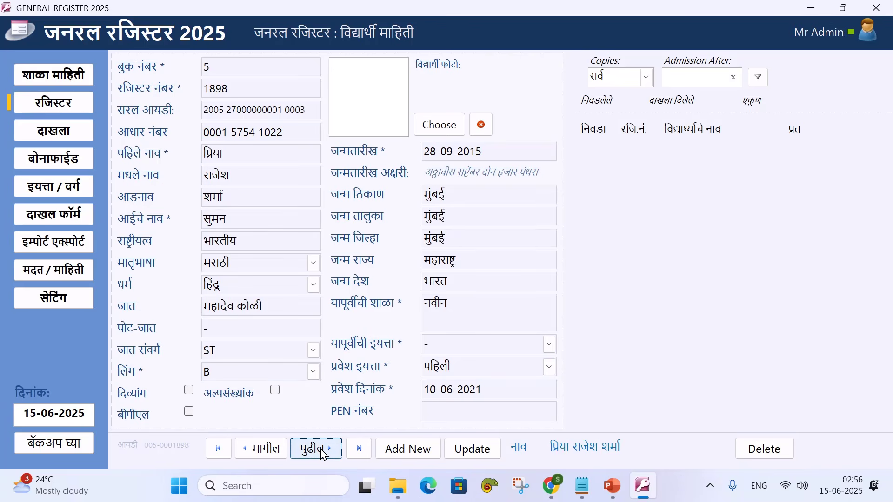
left_click(324, 452)
left_click(324, 454)
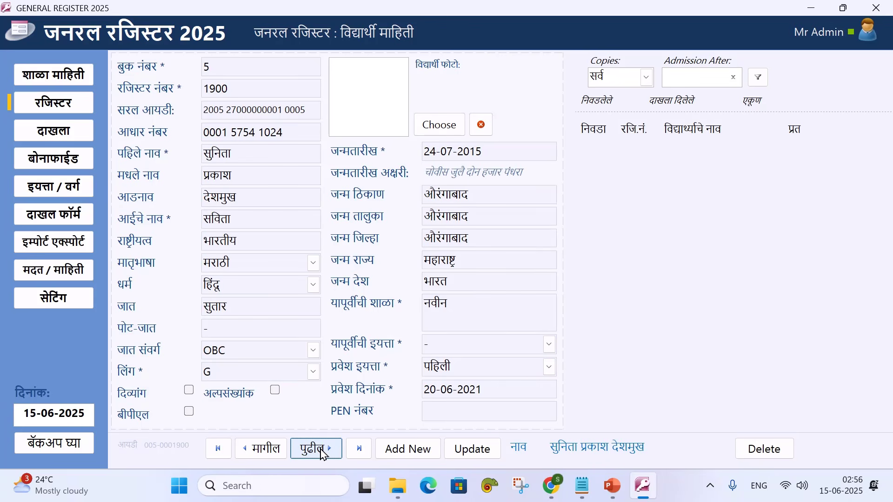
left_click(324, 454)
left_click(324, 453)
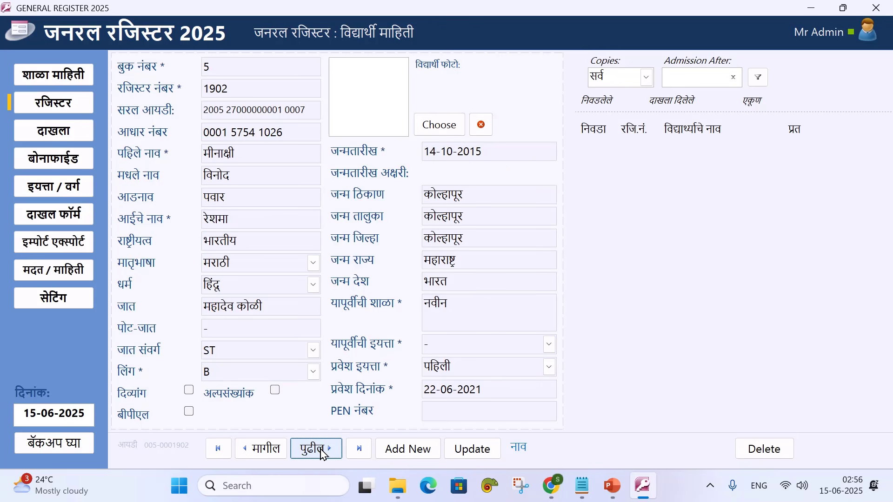
left_click(324, 453)
Step through more records, then go back four to book 5, register 1901
left_click(324, 453)
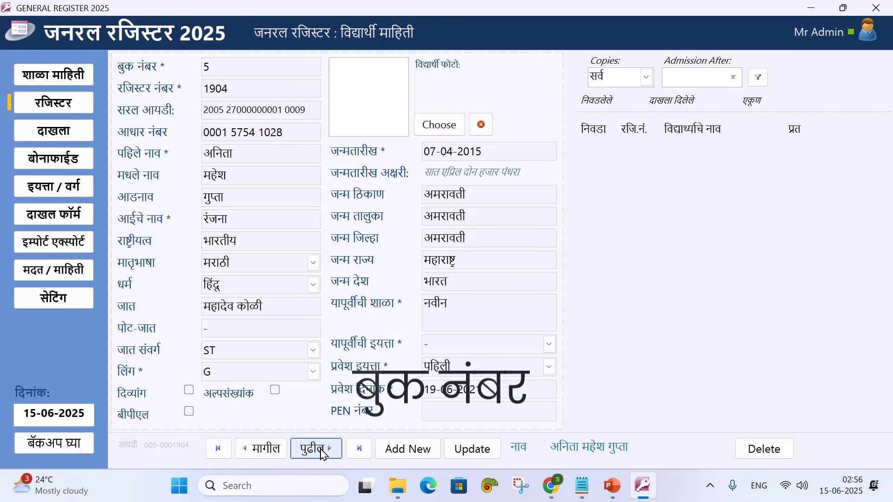
left_click(325, 453)
left_click(325, 454)
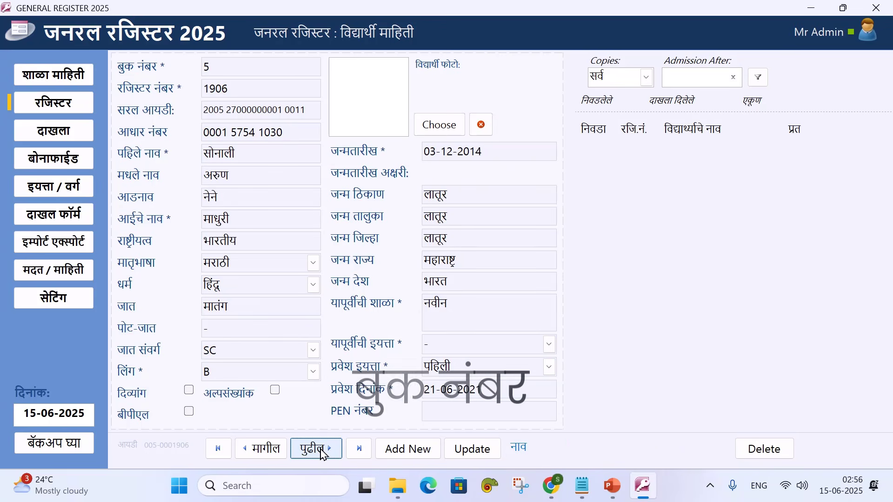
left_click(324, 454)
left_click(260, 450)
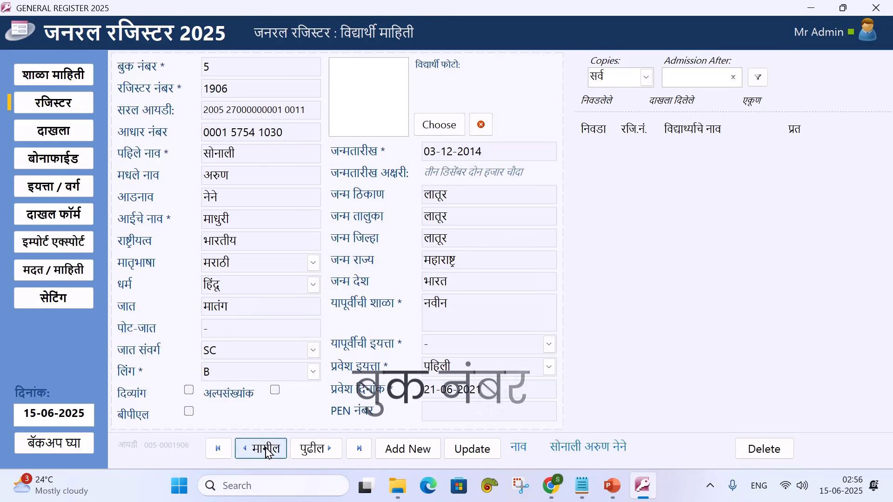
left_click(263, 451)
left_click(267, 452)
left_click(267, 449)
left_click(267, 449)
left_click(267, 449)
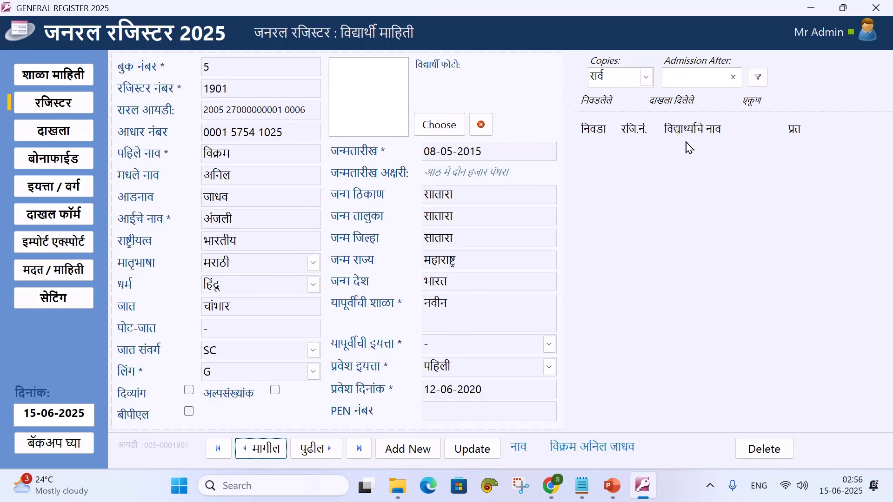
Set the default book number to 5 in Settings' Default Values and save
left_click(78, 77)
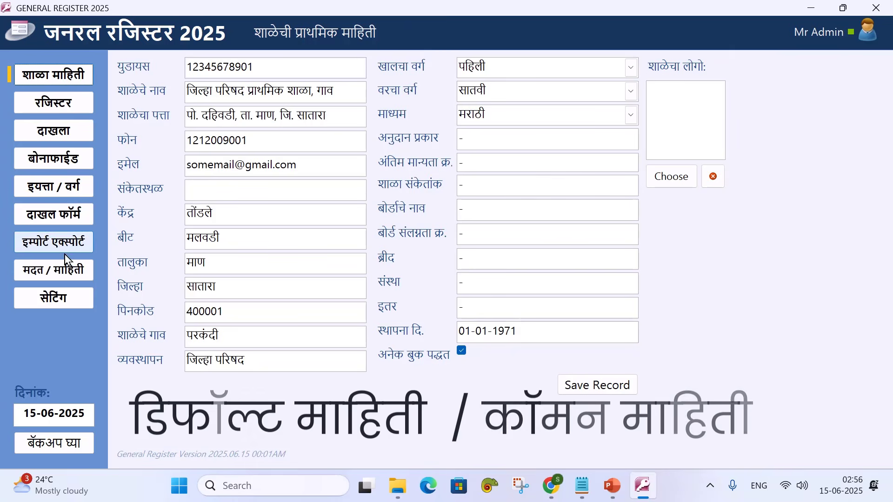
left_click(67, 298)
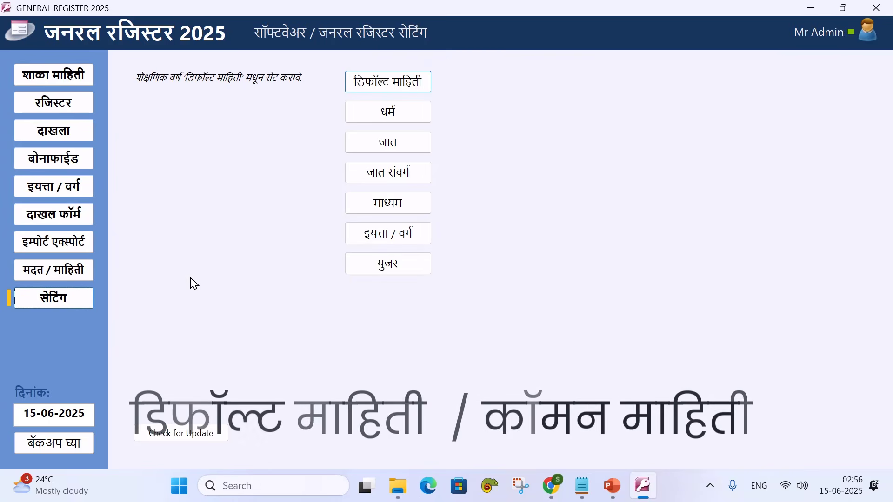
left_click(391, 88)
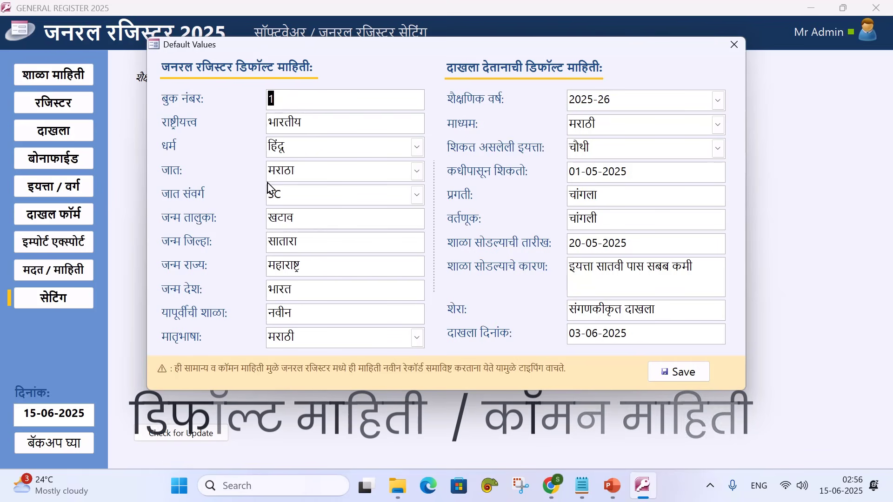
type("5")
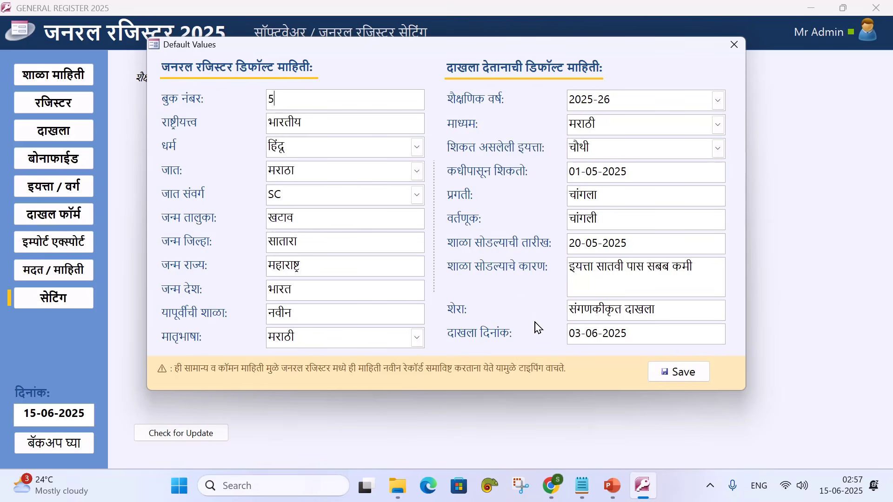
left_click(668, 377)
left_click(447, 202)
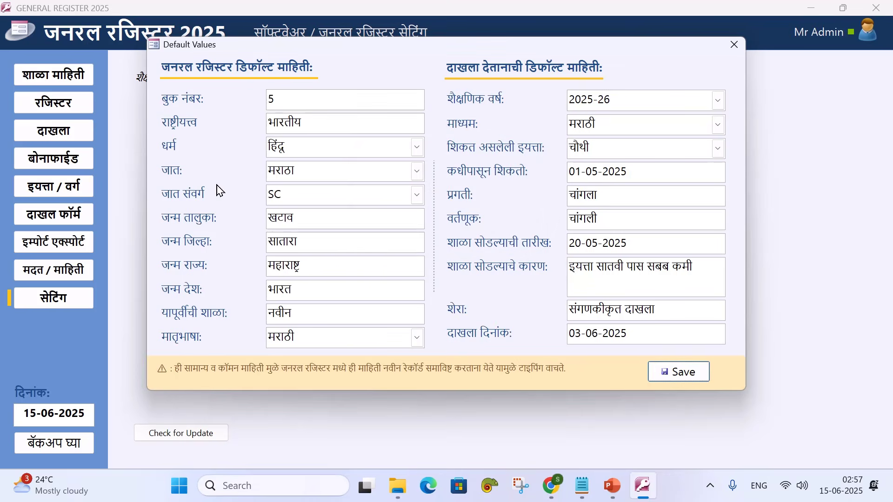
left_click(733, 45)
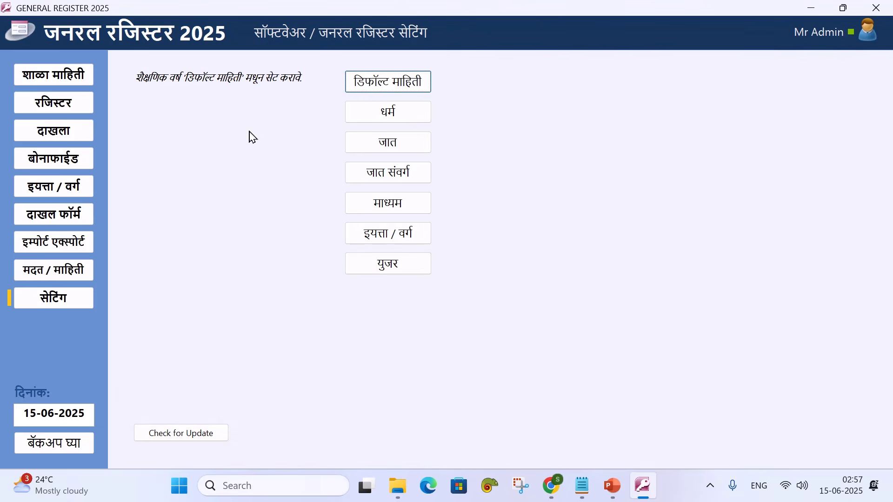
left_click(62, 107)
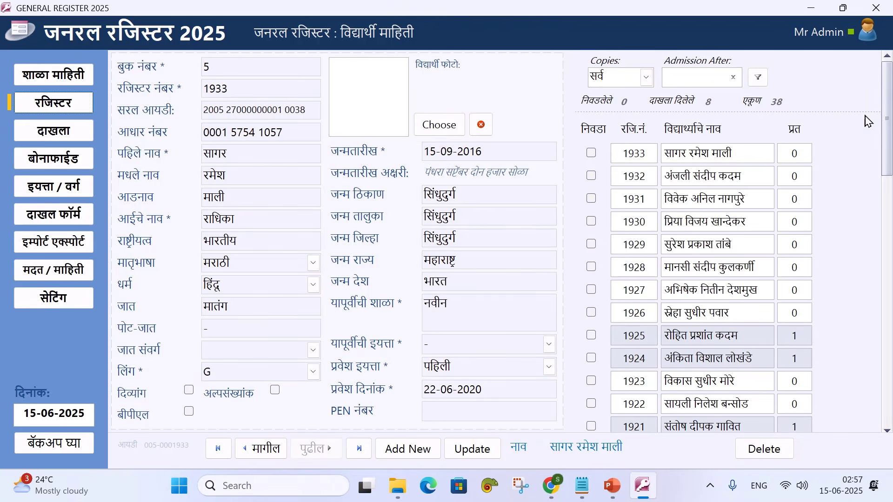
mouse_move(890, 119)
left_mouse_down()
mouse_move(889, 158)
mouse_move(889, 119)
left_mouse_up()
scroll(676, 208, "down", 5)
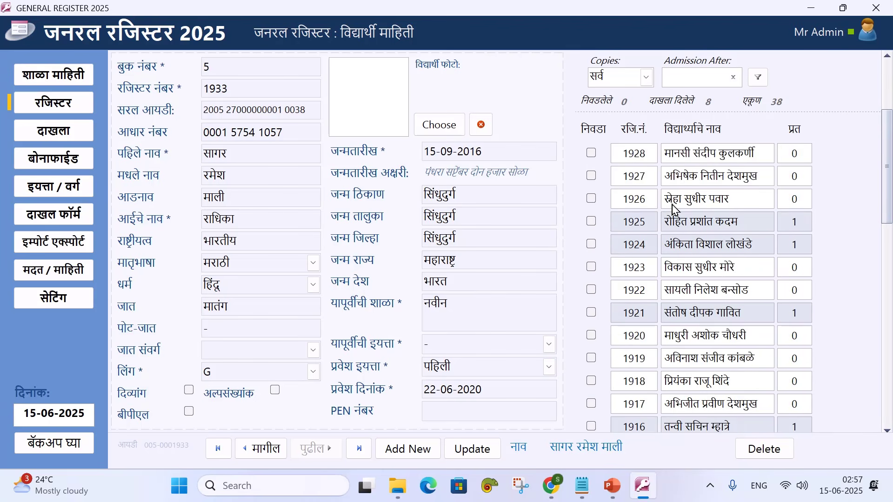
scroll(677, 209, "down", 1)
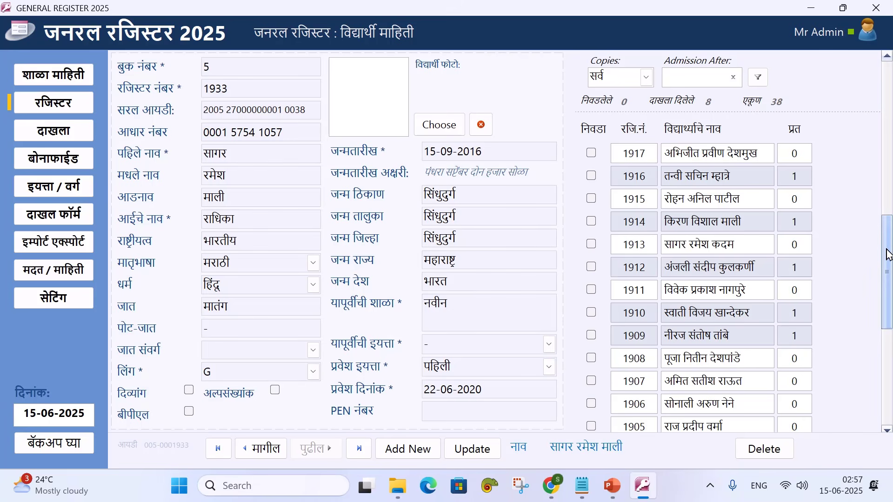
left_click_drag(888, 255, 888, 88)
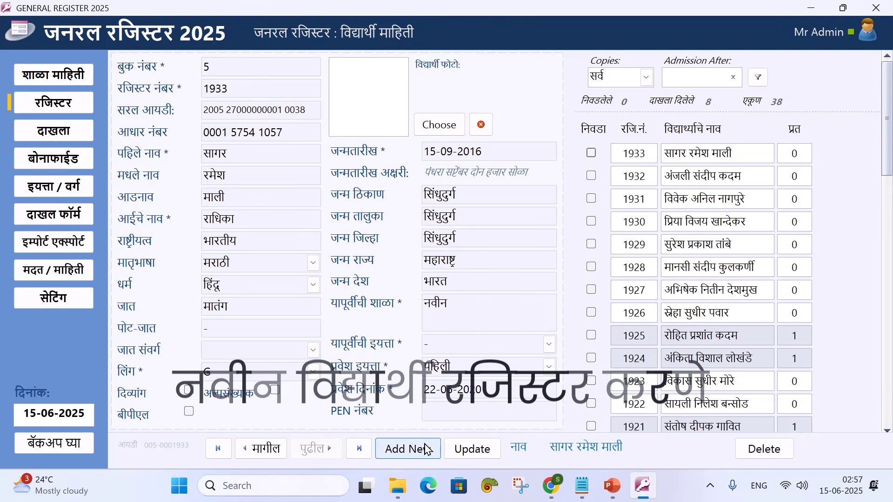
Start a new student with name NEWNAME MNAME, surname SURNAME and mother's name MOTHERNAME
left_click(407, 450)
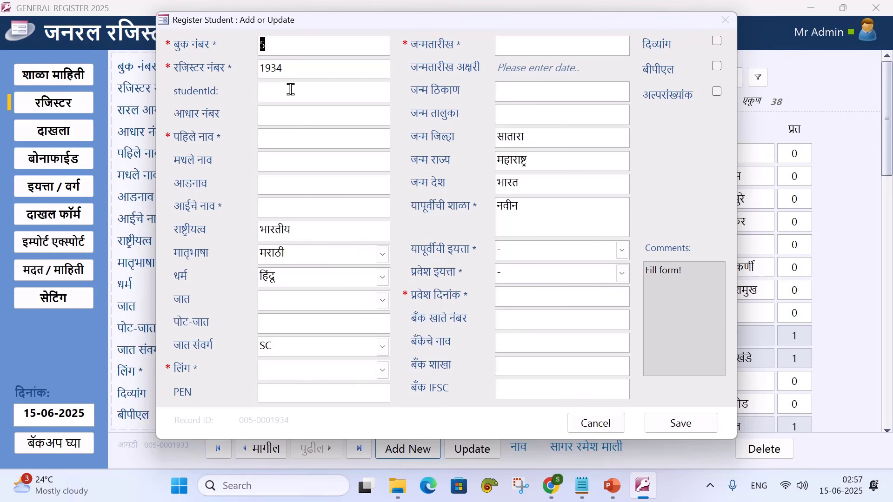
left_click(272, 135)
type("NEWNAMEM")
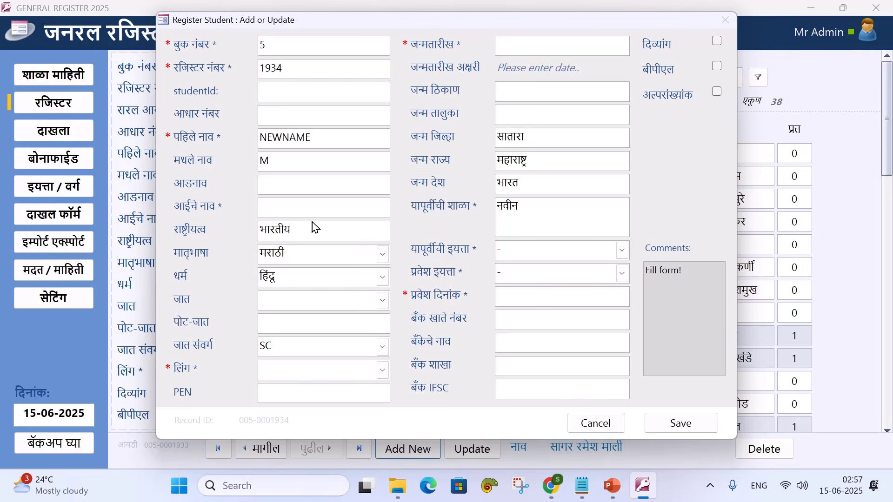
type("NAME")
key("Tab")
type("SURNAME")
key("Tab")
type("MOTHERNAME")
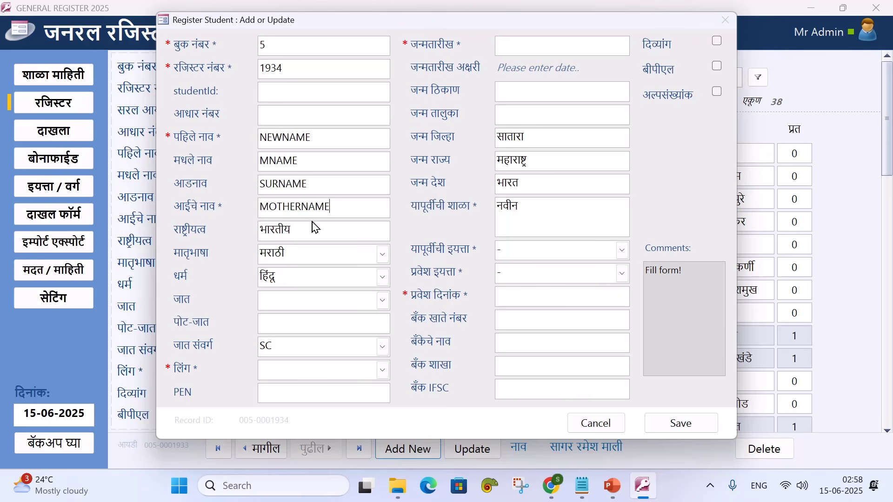
Set caste मराठा, category SC, gender B, birth date 04-05-2024 and taluka JNTHTALUKA
left_click(383, 300)
left_click(286, 71)
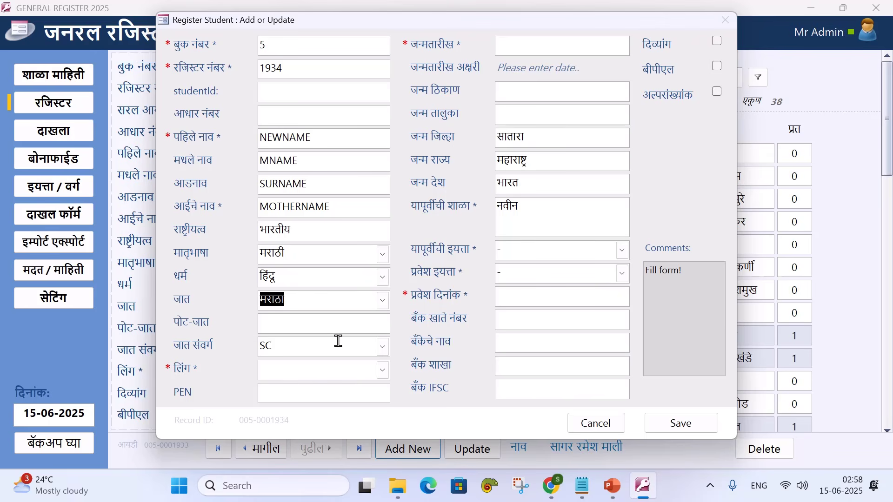
left_click(385, 351)
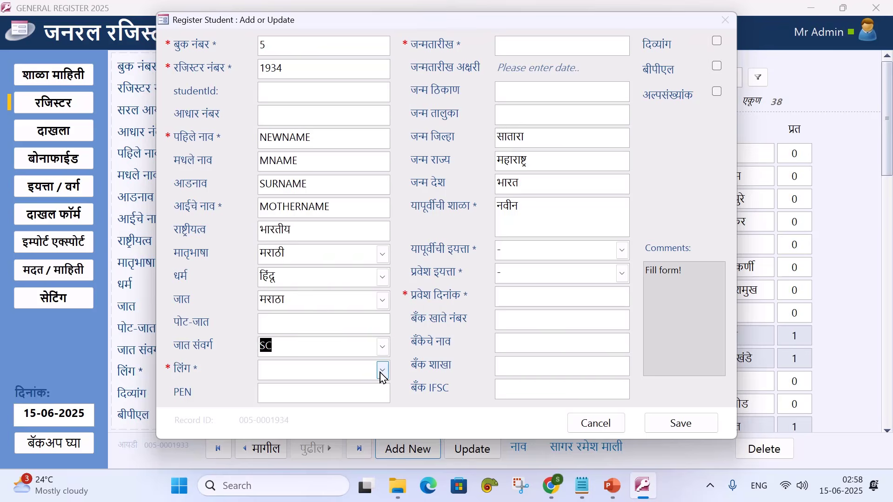
left_click(382, 373)
left_click(330, 389)
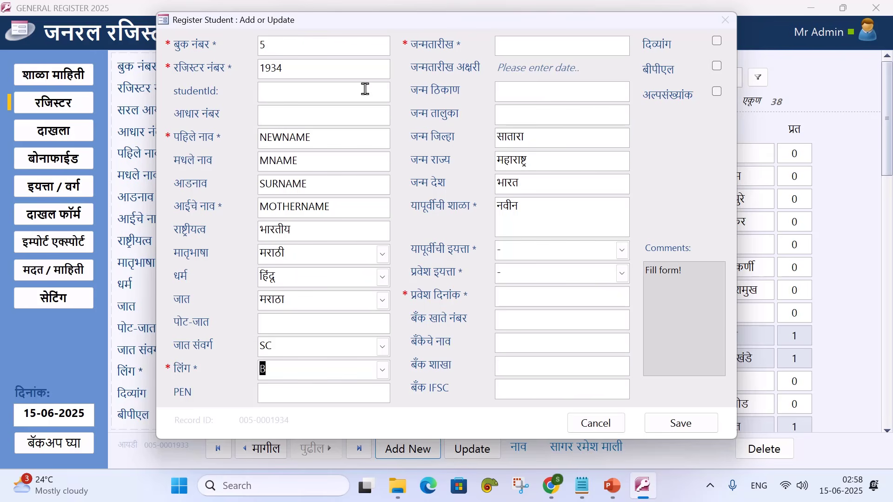
left_click(570, 47)
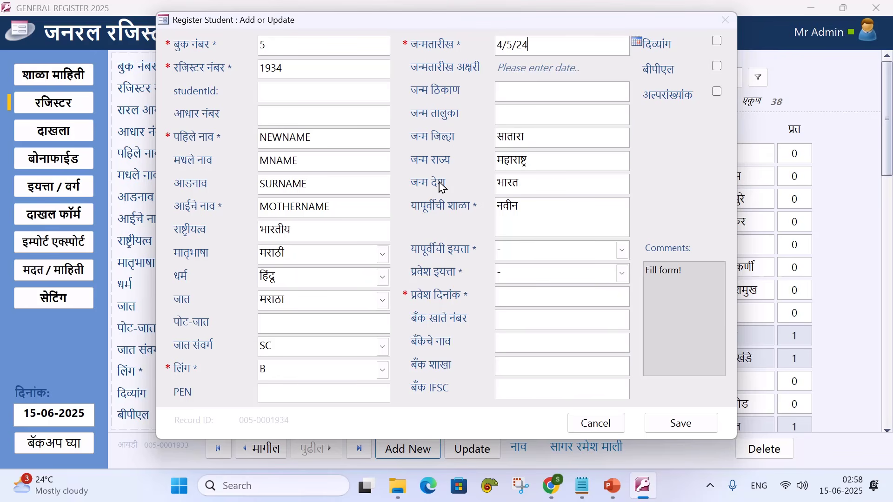
key("Tab")
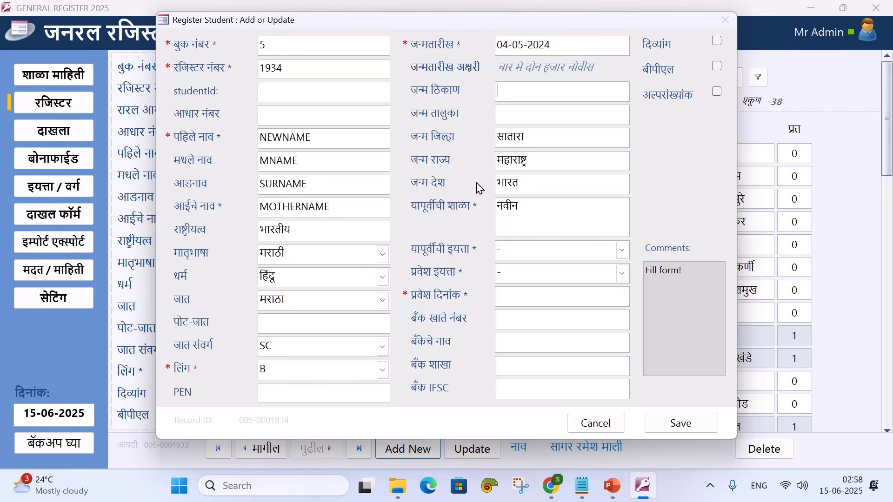
type("JNTHTALUKA")
key("Tab")
key("Tab")
key("Tab")
key("Tab")
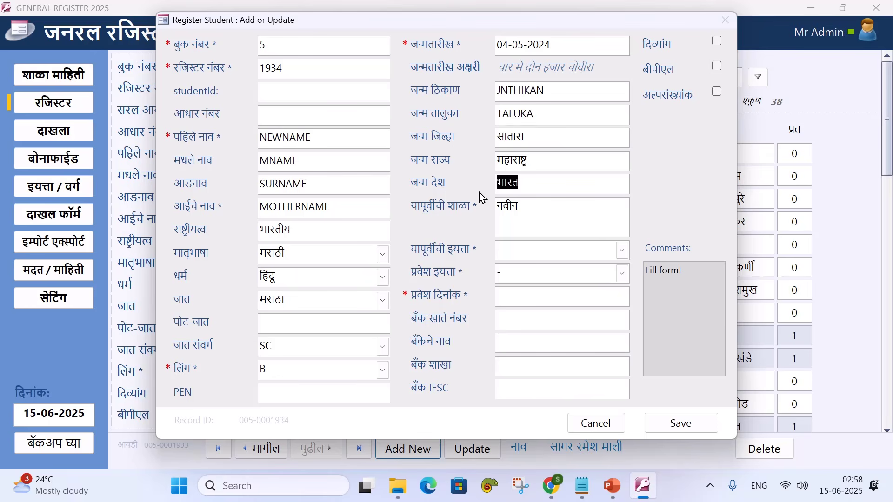
Set admission class पहिली and admission date 15-06-2025, then save and close
left_click(621, 253)
left_click(622, 273)
left_click(595, 54)
left_click(596, 296)
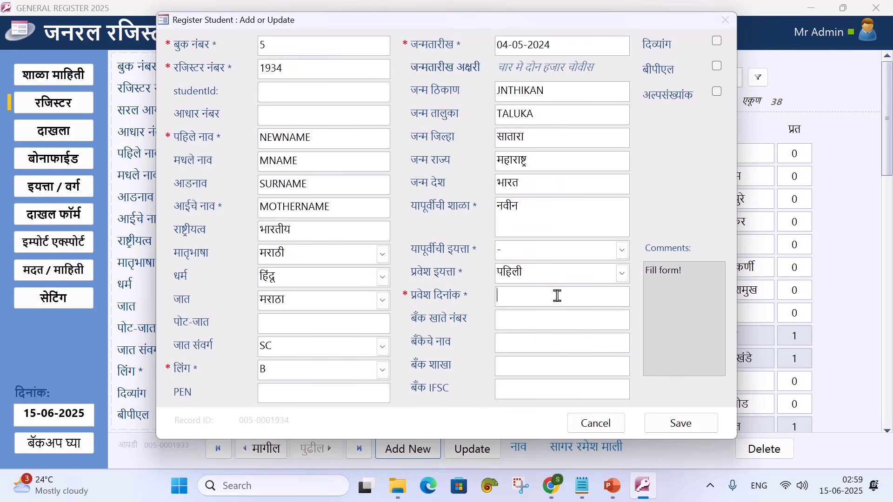
left_click(530, 399)
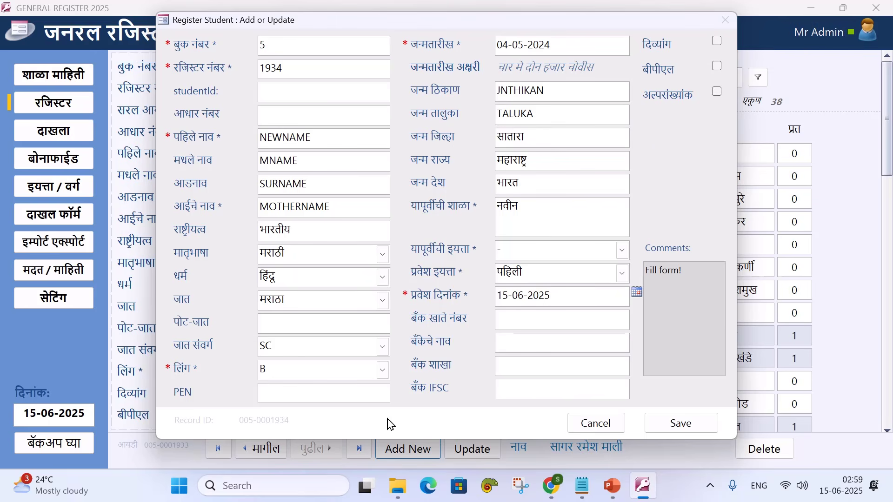
left_click(666, 427)
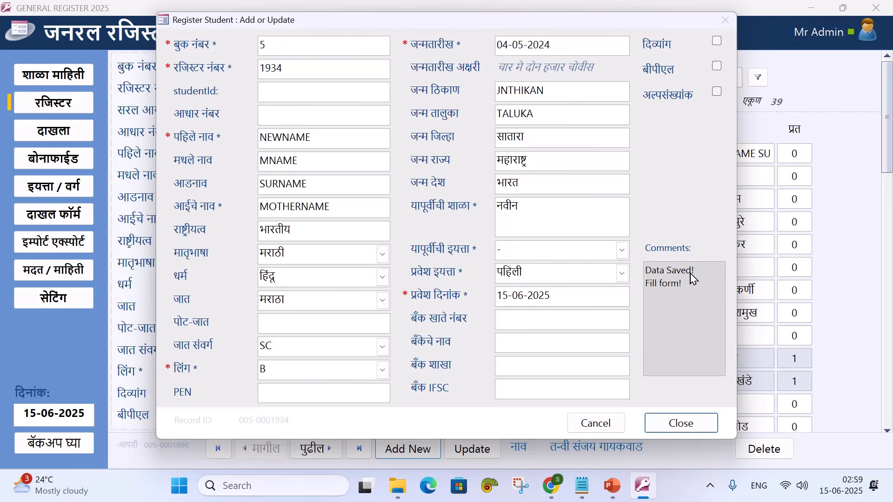
left_click(679, 429)
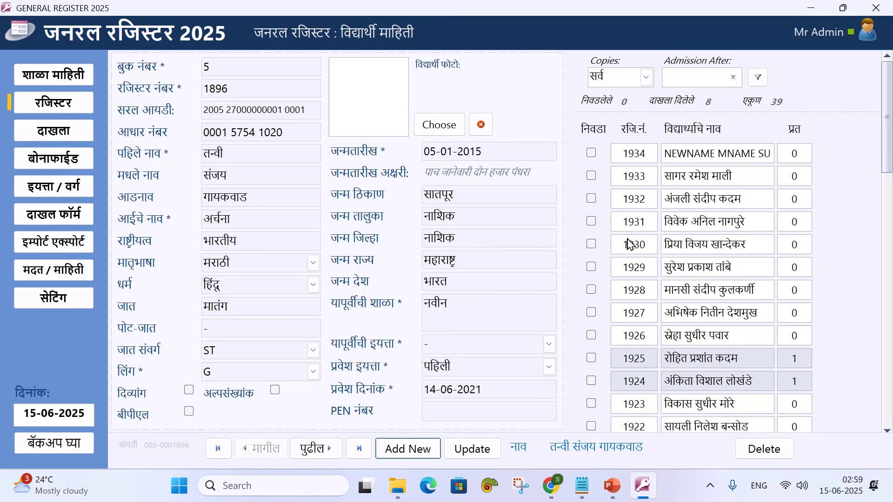
Select student 1933 in the list and open the record in the update form
scroll(685, 255, "down", 5)
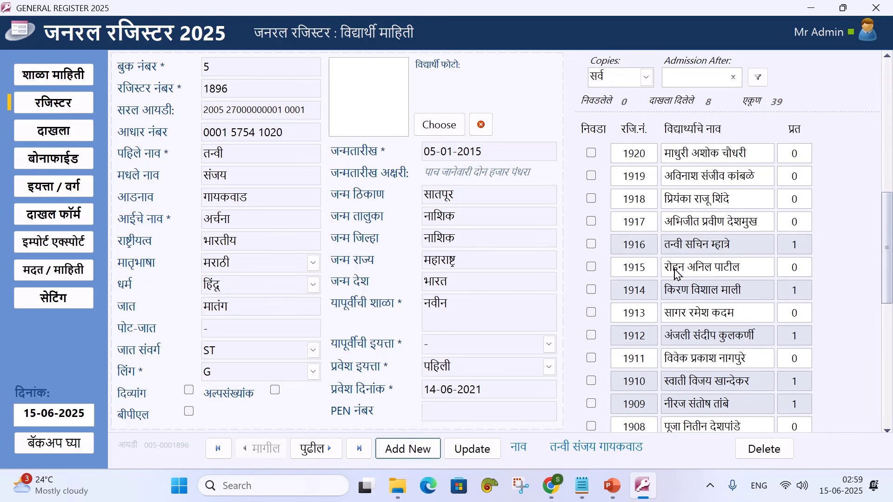
scroll(679, 273, "up", 5)
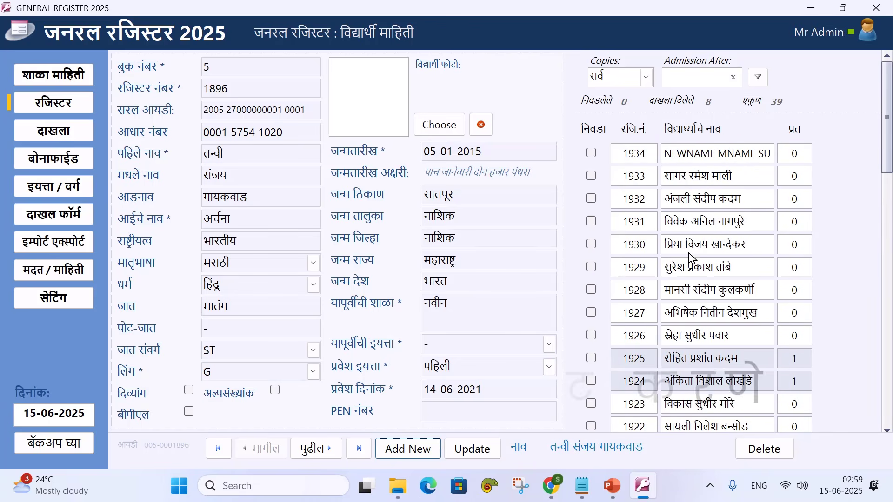
left_click(687, 181)
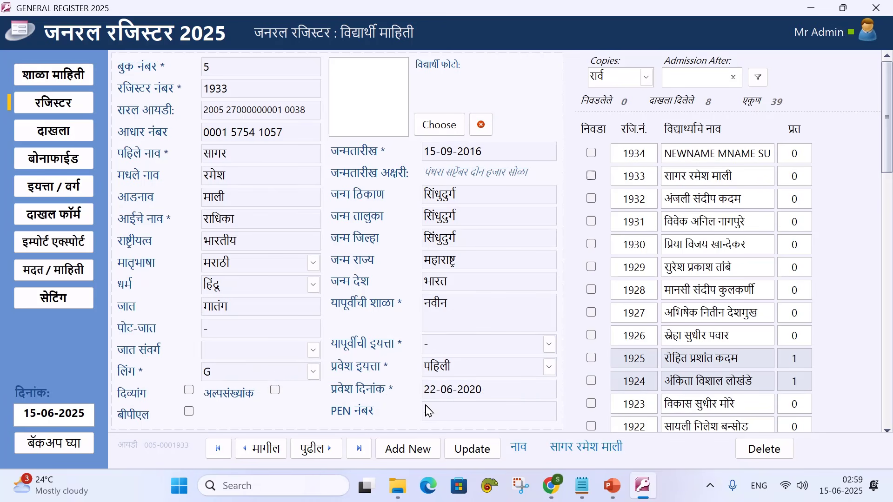
left_click(471, 449)
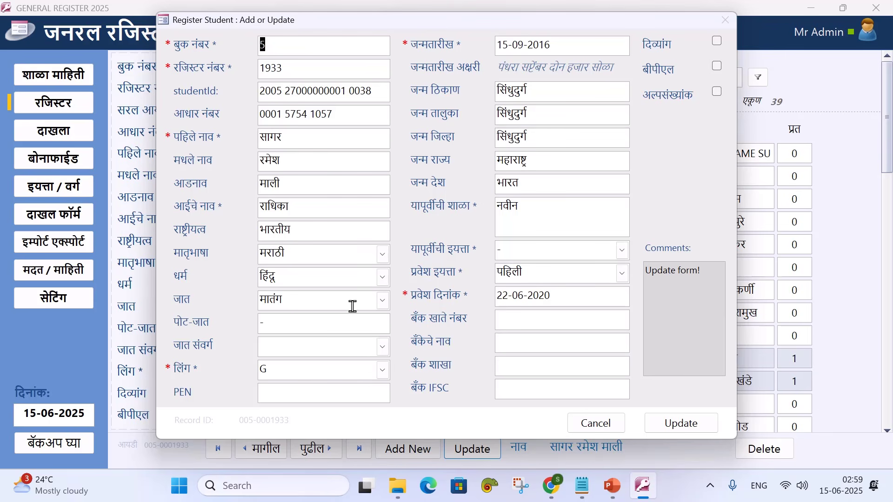
Switch student 1933's लिंग to B, save the record and close the form
left_click(386, 372)
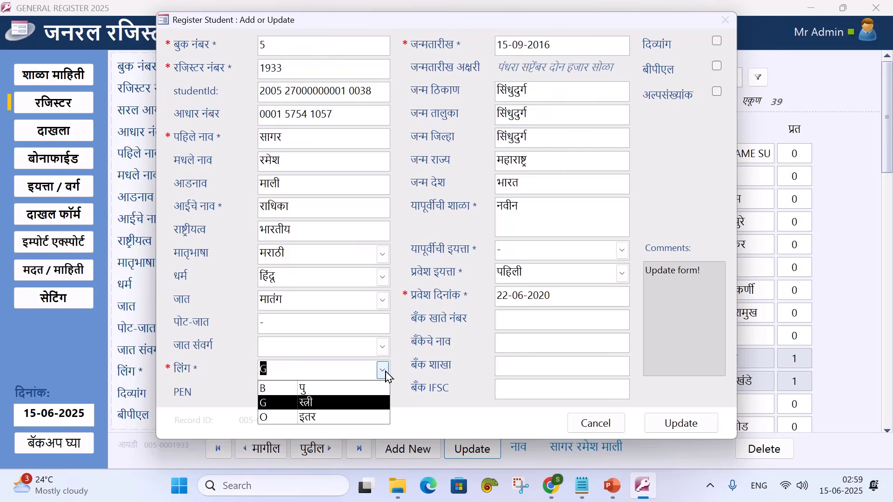
left_click(346, 391)
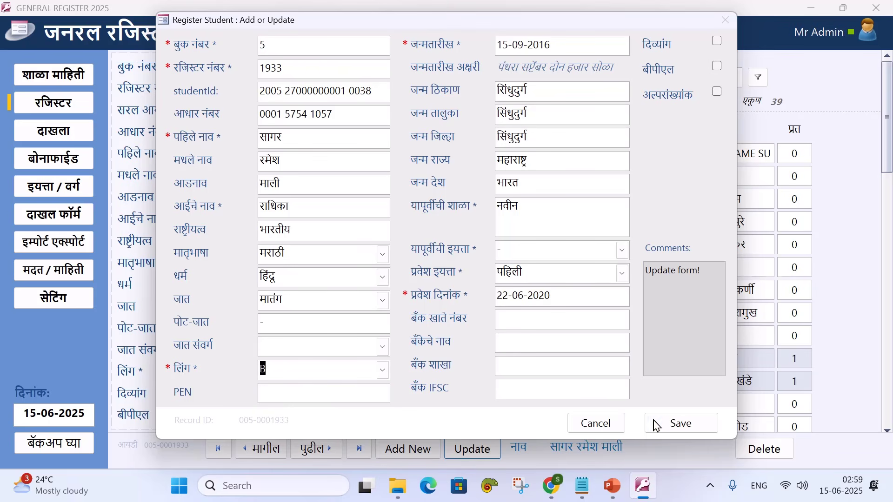
left_click(668, 423)
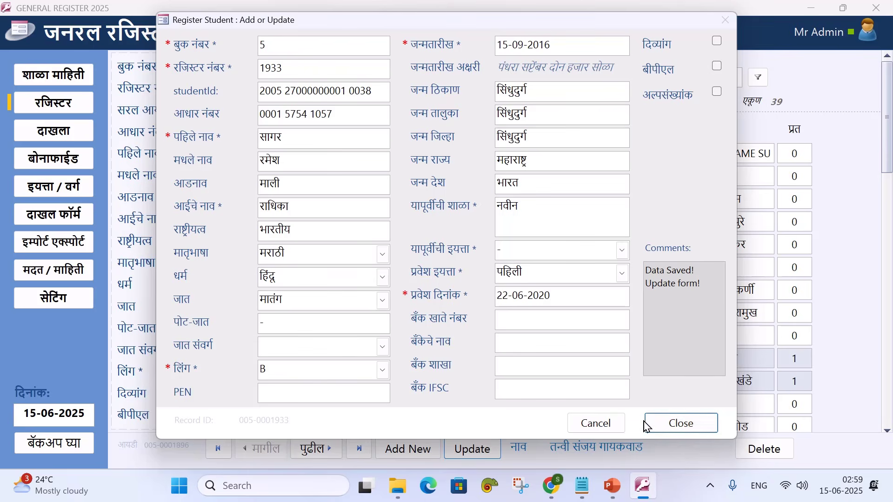
left_click(650, 424)
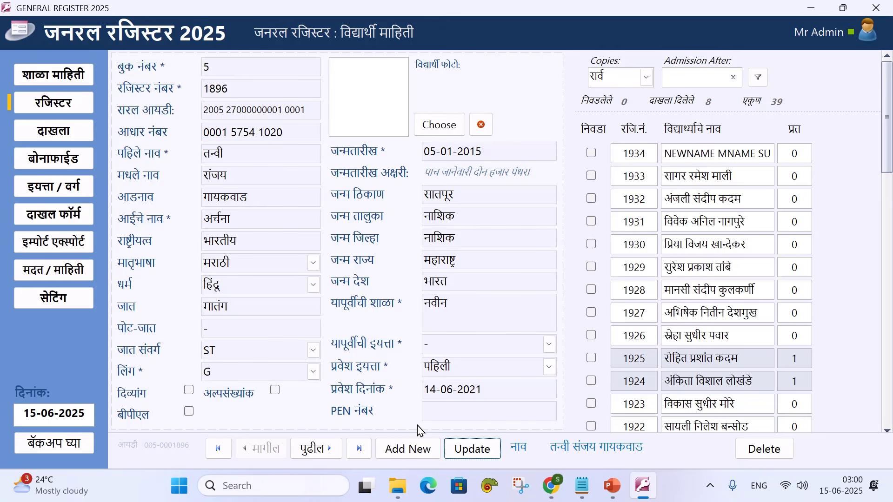
View the leaving-certificate list, then go back to the register showing student 1934
left_click(60, 142)
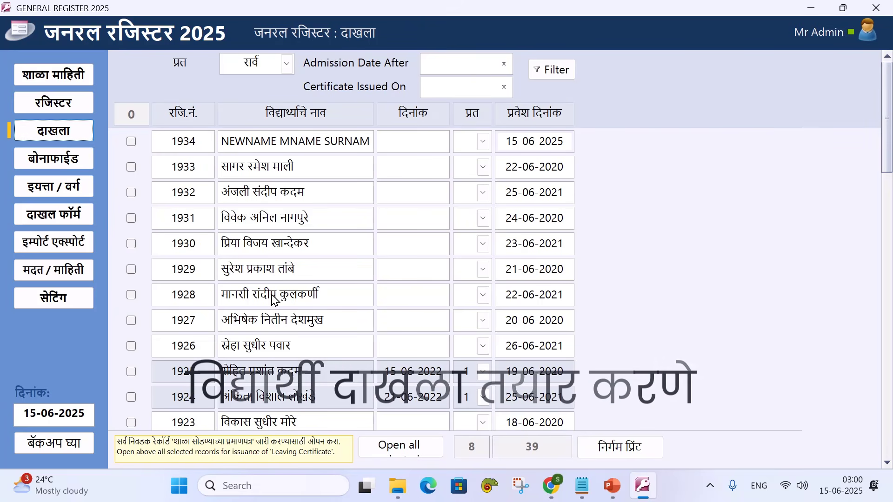
left_click(61, 103)
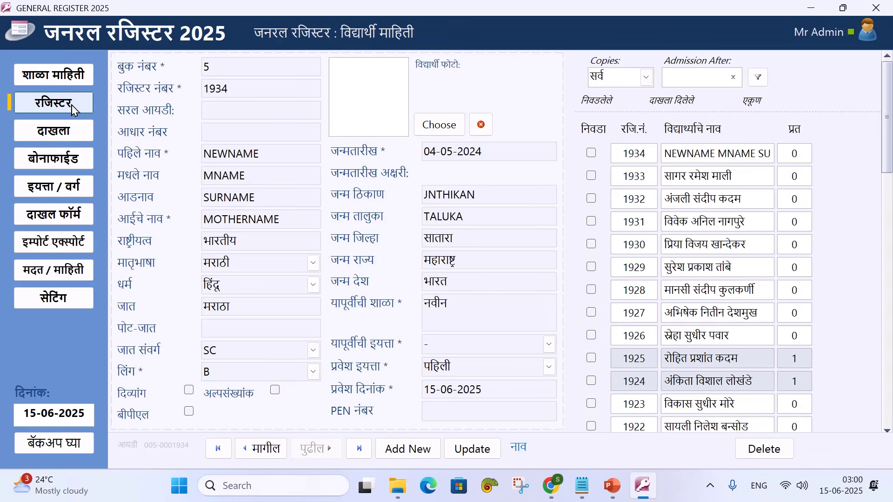
scroll(642, 344, "down", 3)
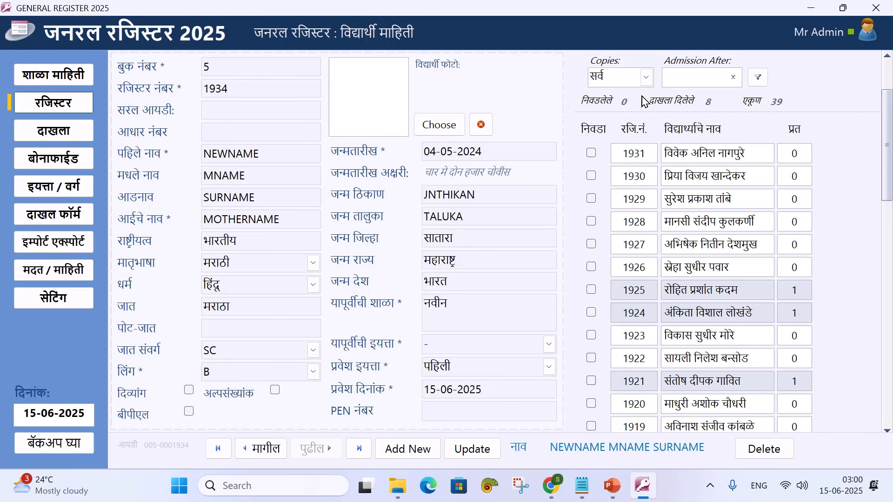
Try the issued-copies filter, then filter by न दिलेले to list 31 students
scroll(644, 102, "up", 1)
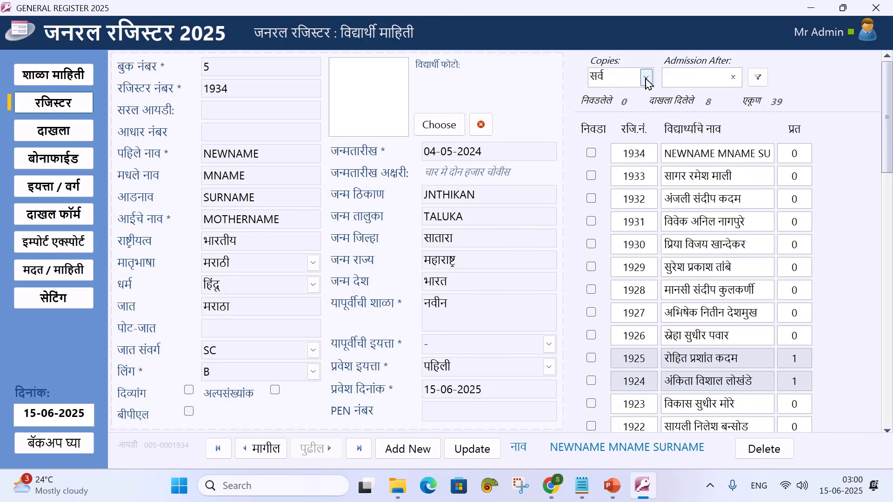
left_click(647, 80)
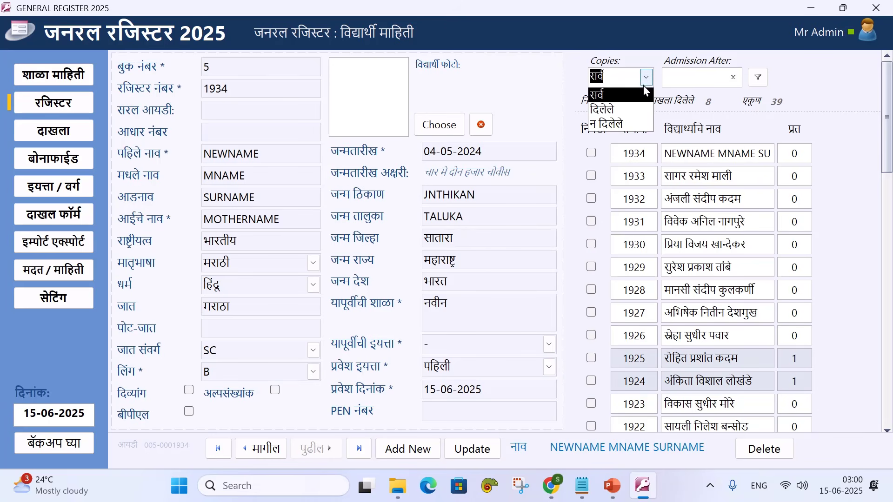
left_click(630, 111)
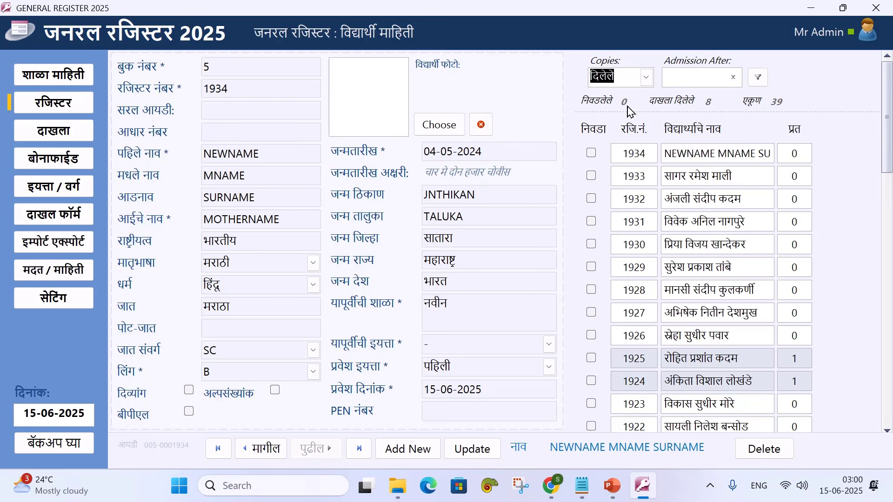
left_click(763, 84)
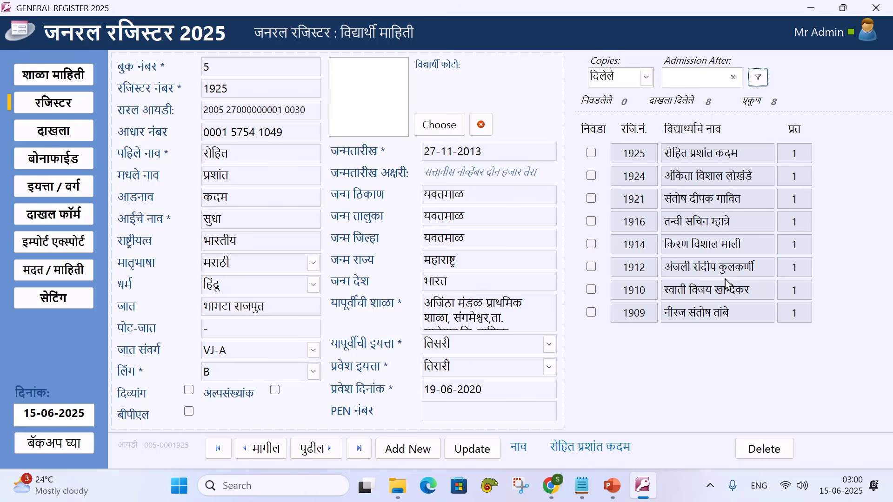
left_click(639, 77)
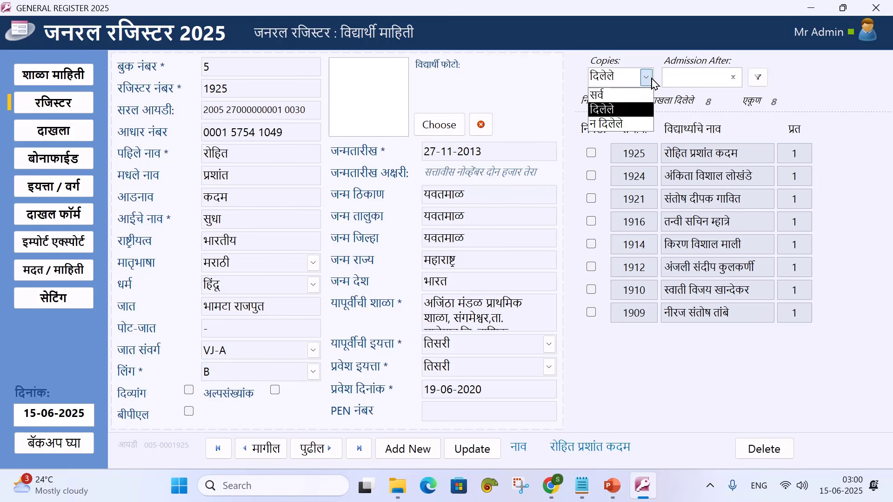
left_click(628, 125)
left_click(758, 79)
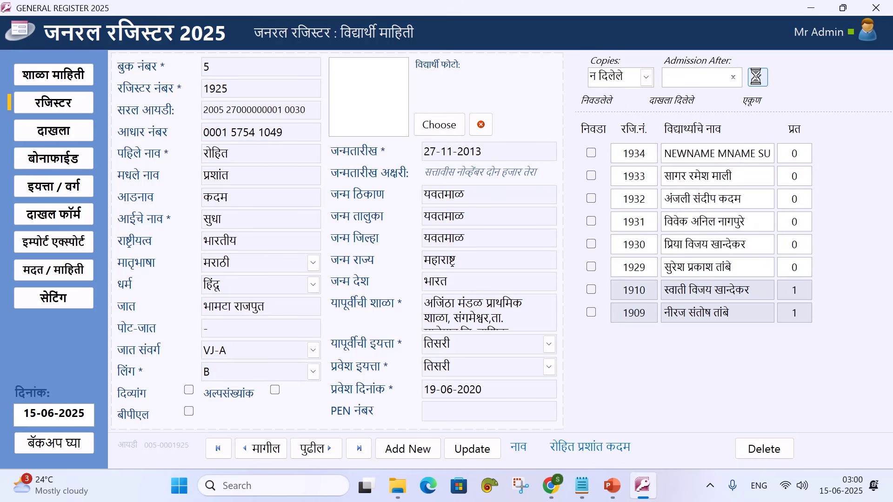
scroll(760, 349, "down", 3)
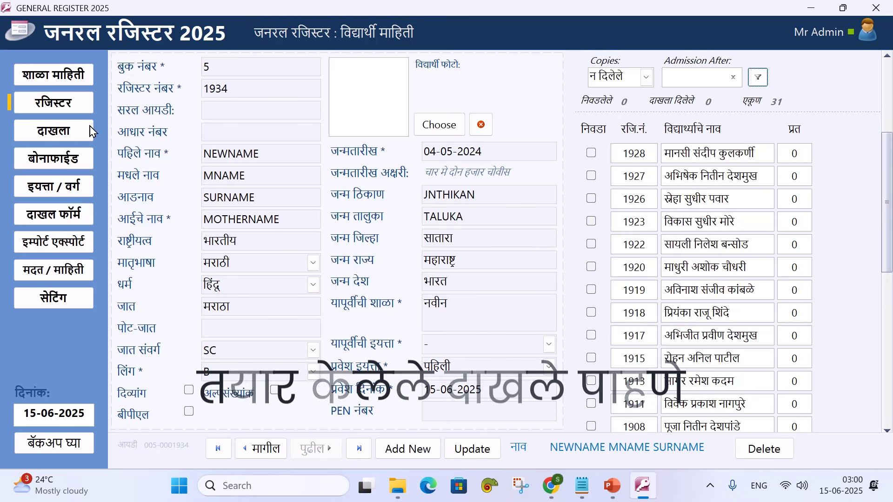
Tick students 1925, 1924 and 1921 in the certificate list and open all three
left_click(70, 131)
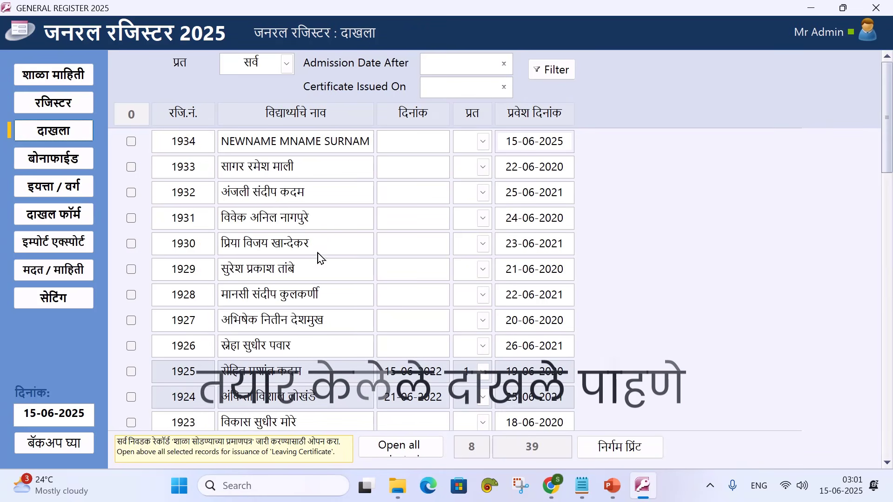
scroll(320, 247, "down", 2)
scroll(320, 246, "down", 1)
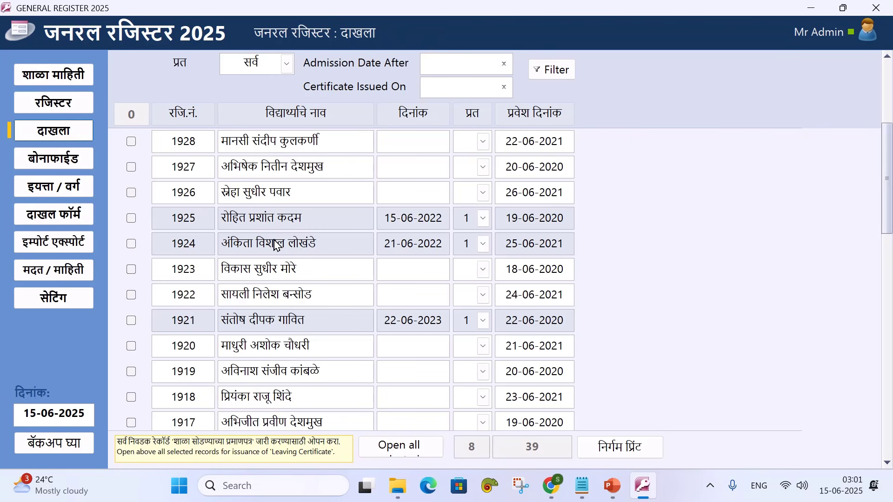
left_click(131, 220)
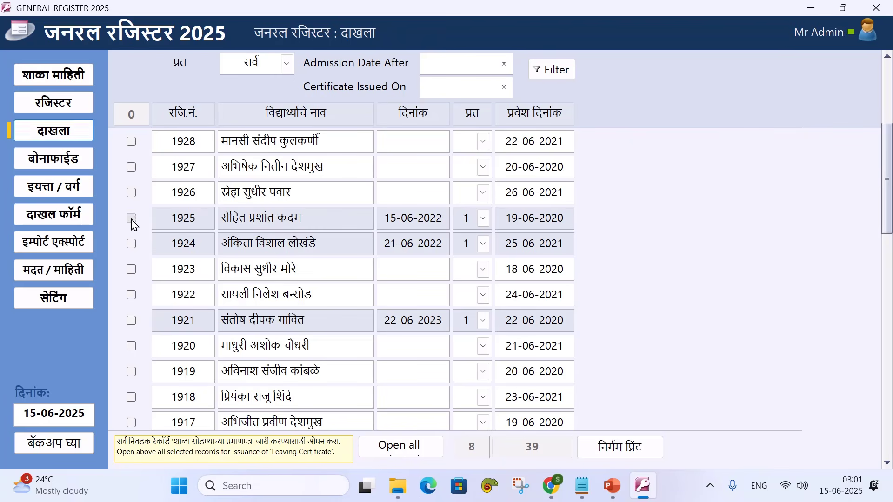
left_click(132, 245)
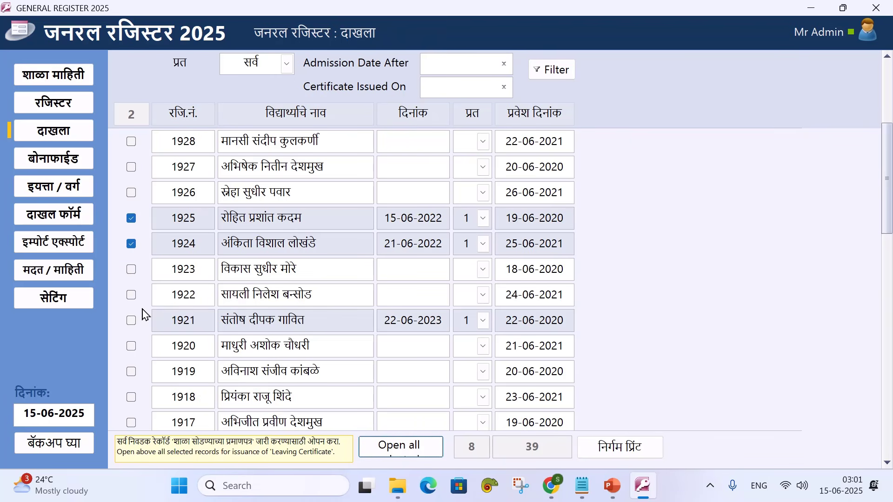
left_click(131, 320)
left_click(407, 447)
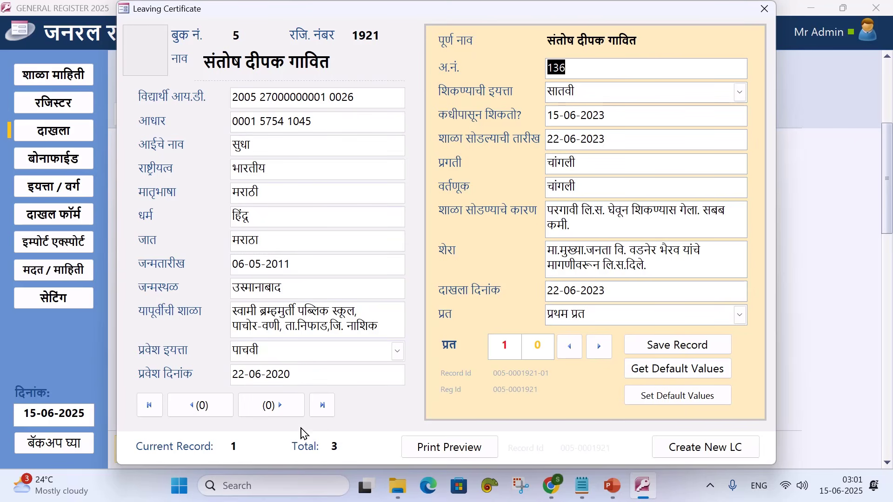
Browse the three opened certificates and return to student 1924's
left_click(263, 407)
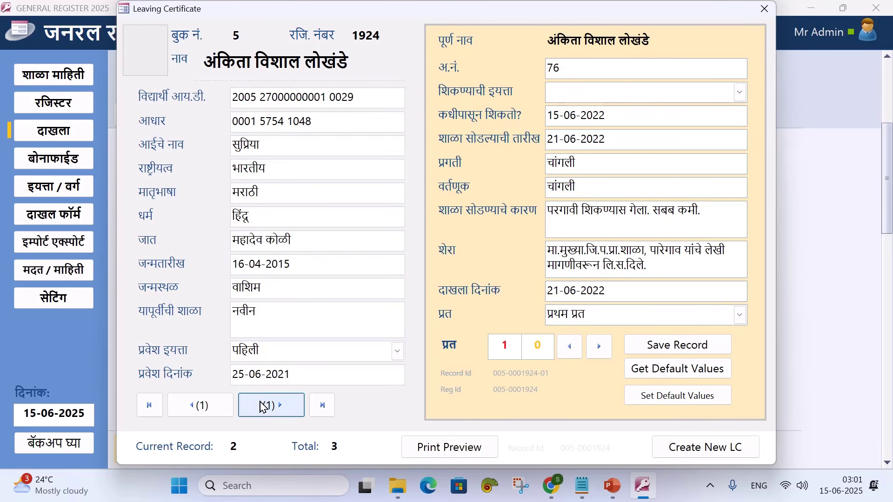
left_click(262, 407)
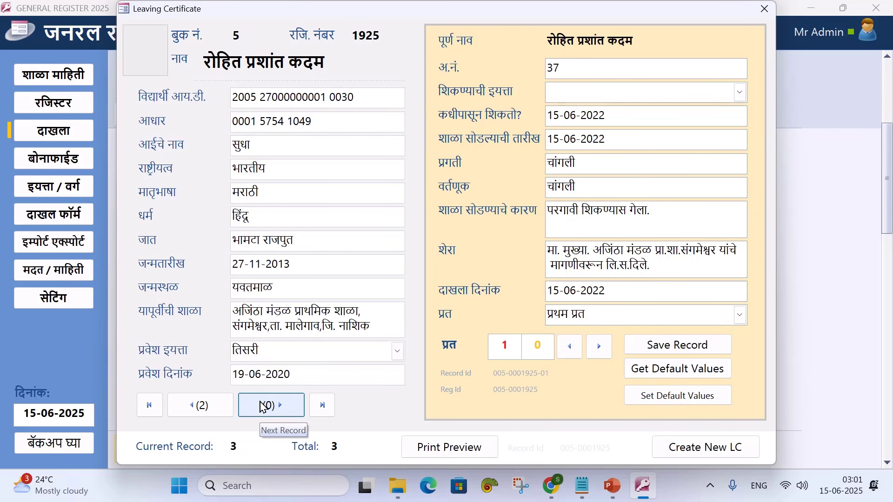
left_click(262, 407)
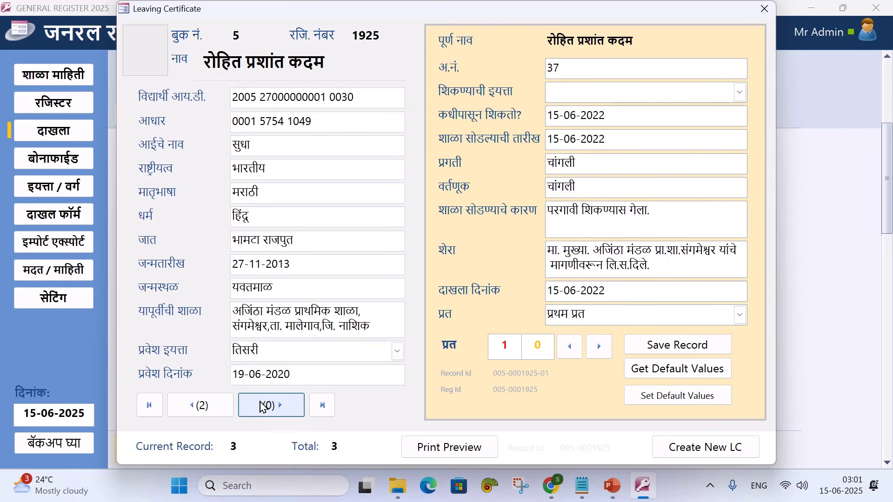
left_click(188, 400)
left_click(188, 401)
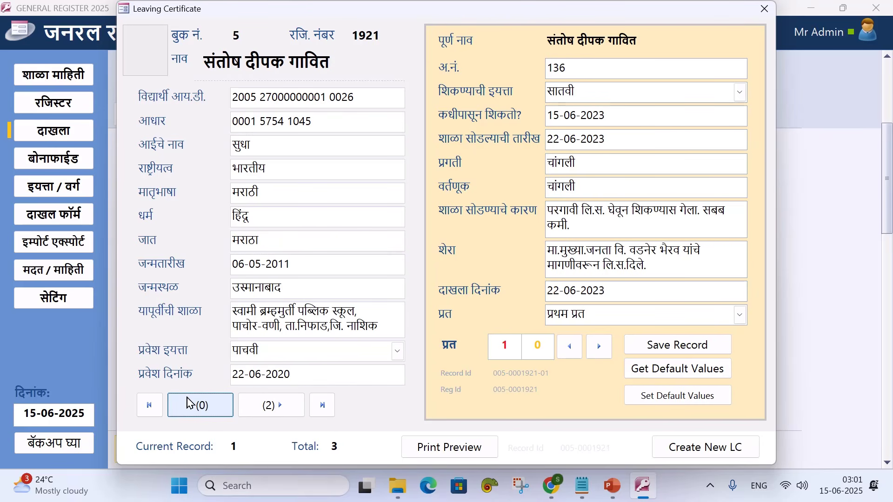
left_click(260, 408)
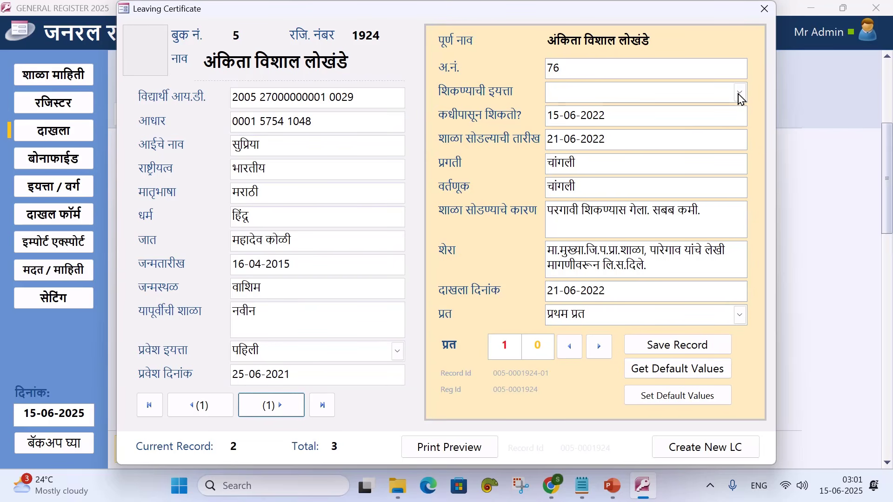
Set learning class पाचवी for 1924 and सहावी for 1925, then preview from record 1921
left_click(739, 95)
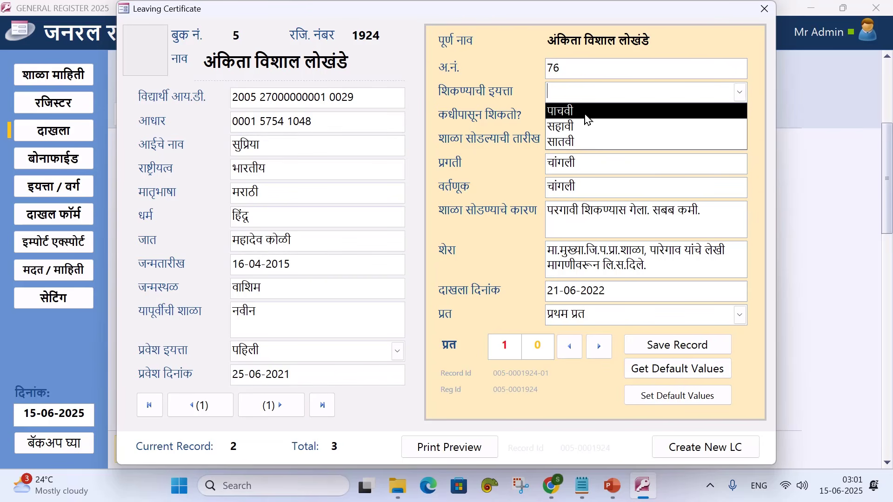
left_click(587, 119)
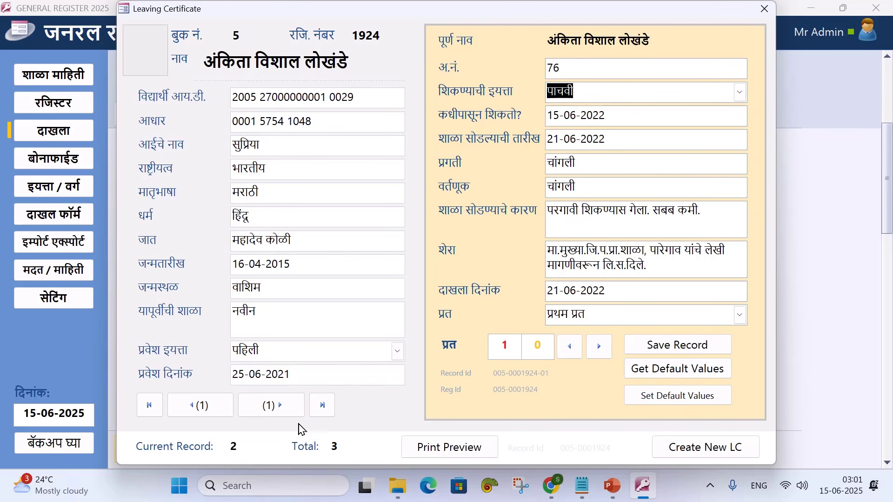
left_click(273, 405)
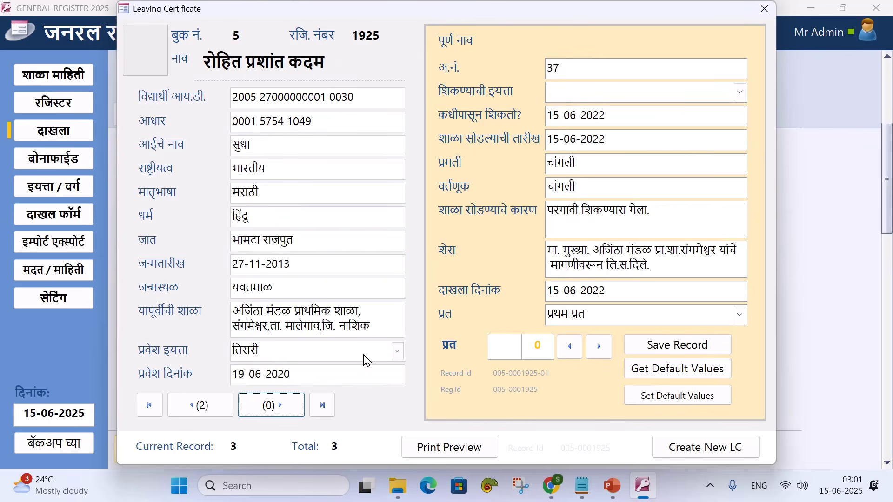
left_click(741, 93)
left_click(569, 127)
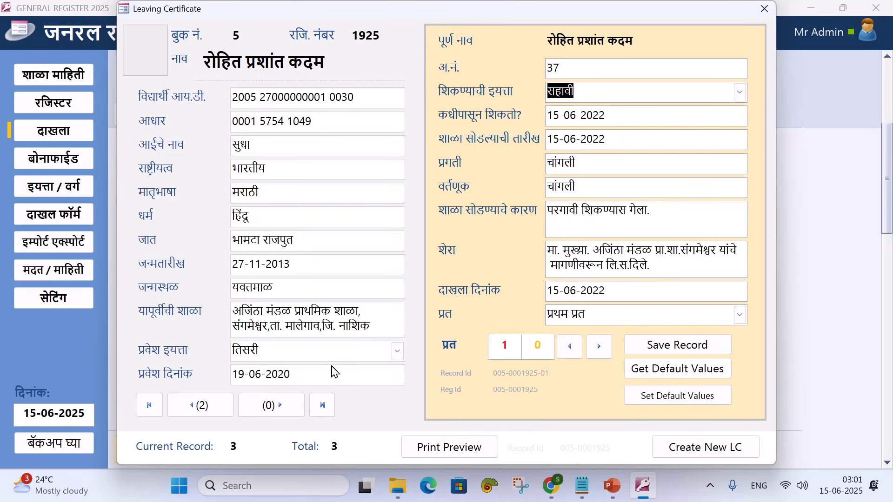
left_click(180, 408)
left_click(181, 408)
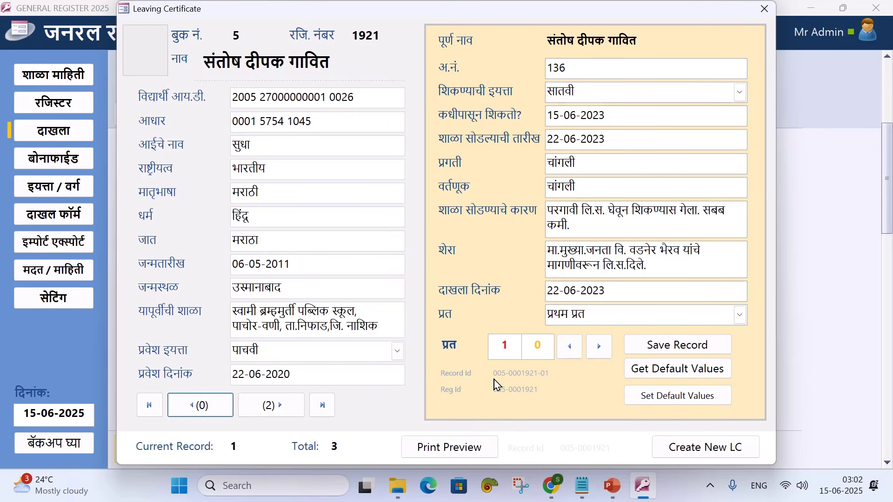
left_click(440, 447)
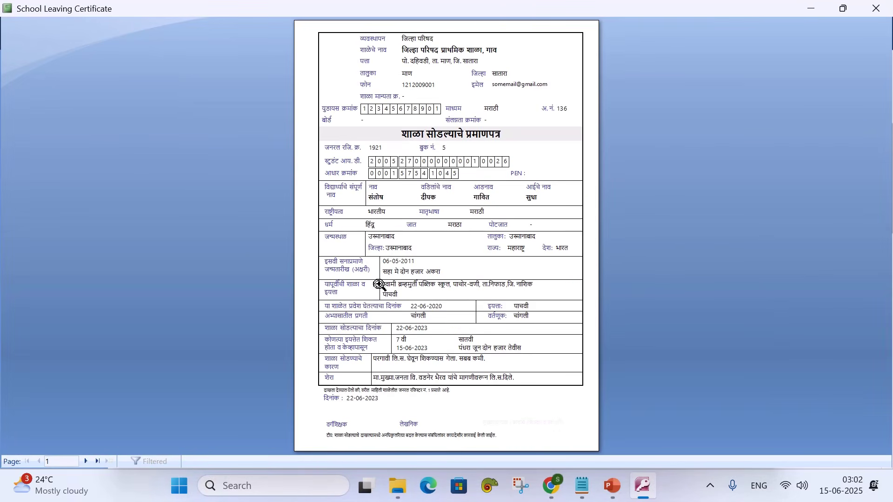
Zoom into student 1921's leaving certificate preview and read through page 1
left_click(426, 205)
scroll(430, 206, "up", 3)
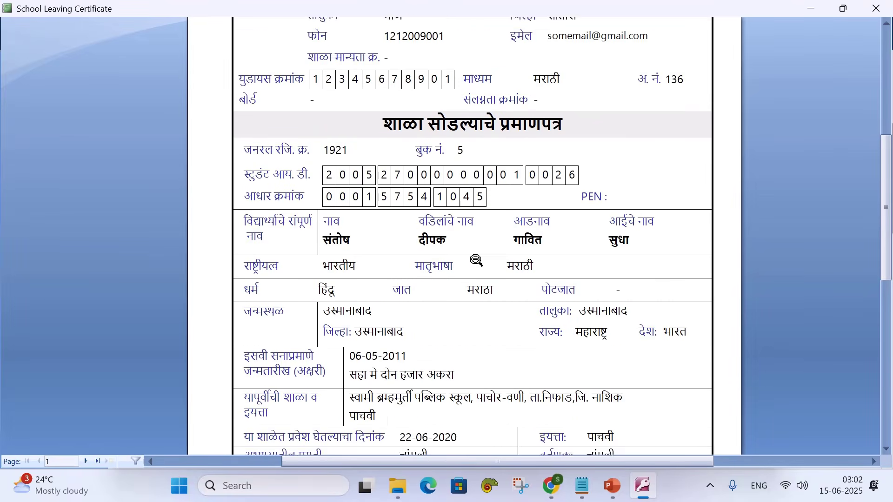
scroll(476, 260, "down", 4)
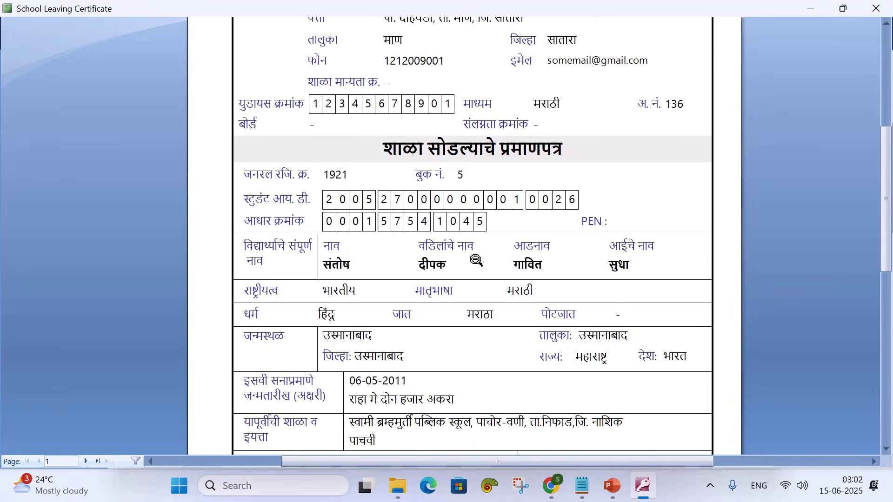
scroll(475, 260, "down", 5)
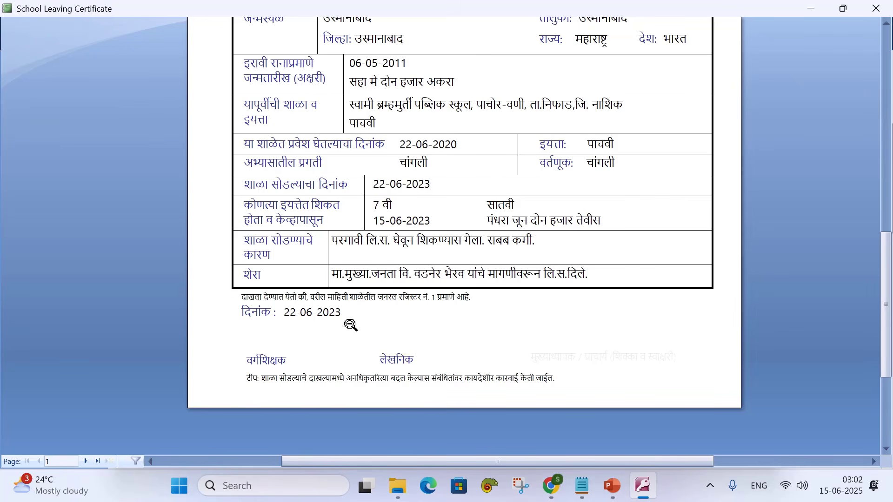
Go to page 2, student 1924's certificate dated 21-06-2022, and view its top
left_click(89, 466)
scroll(313, 321, "up", 4)
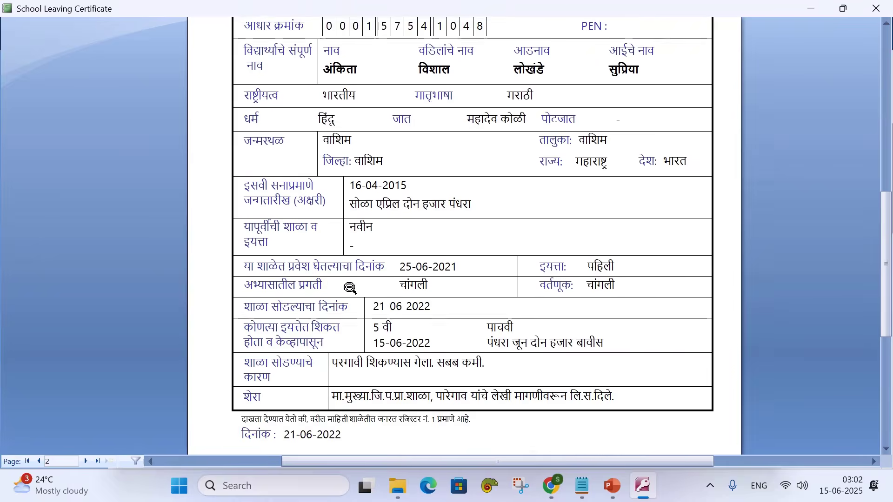
scroll(350, 289, "up", 3)
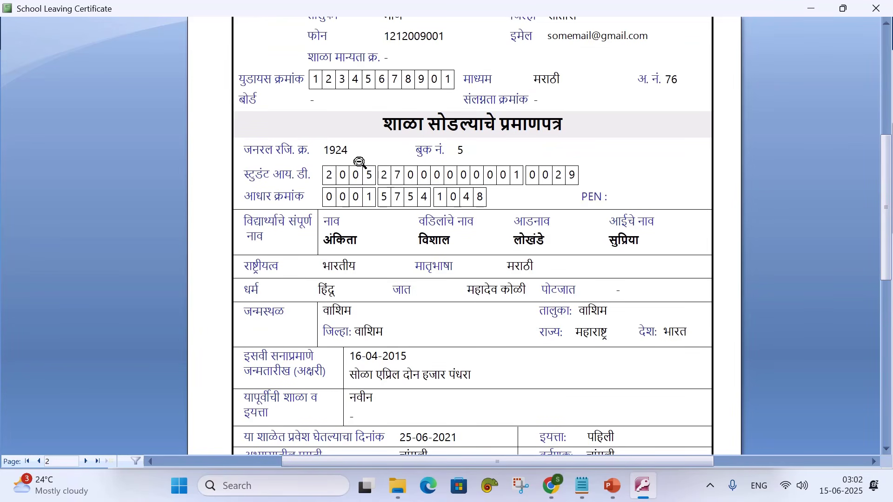
scroll(358, 158, "up", 4)
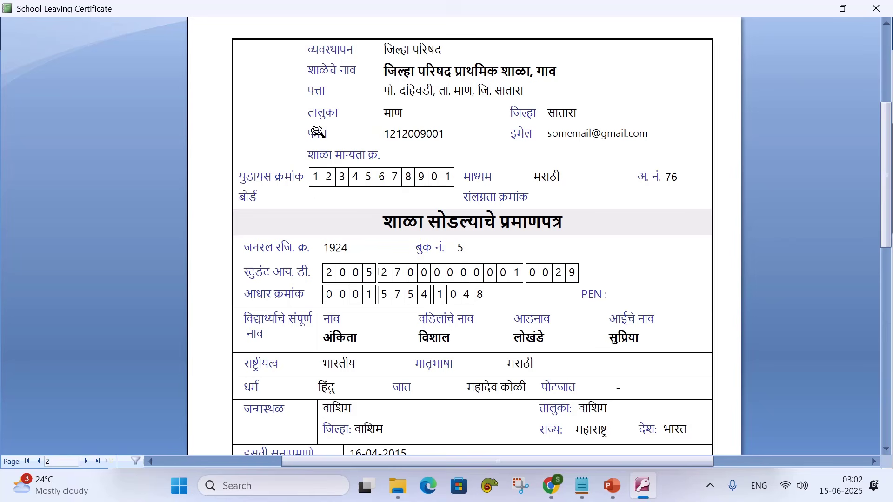
Print the certificates with Microsoft Print to PDF as 1ASDF in Documents, then open File Explorer
right_click(350, 122)
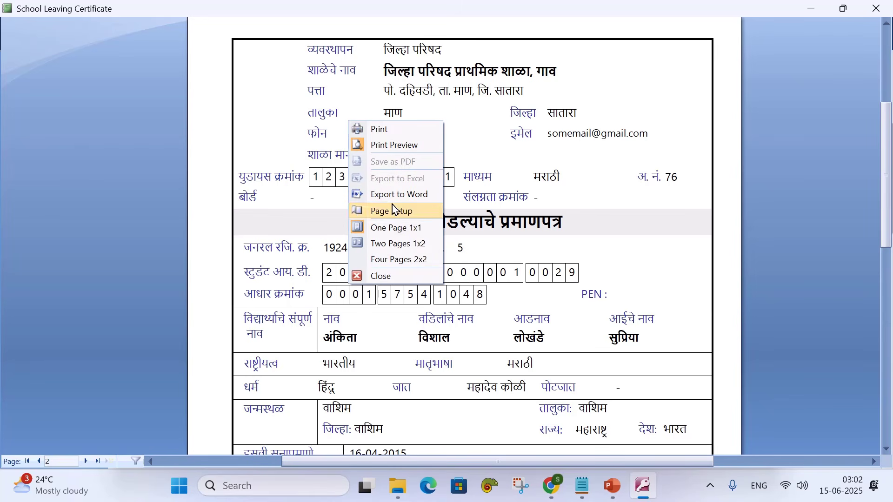
left_click(382, 128)
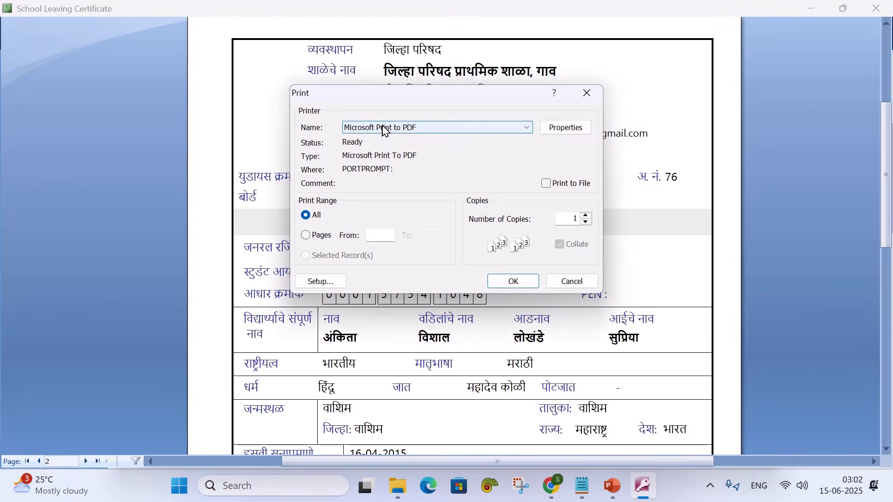
left_click(507, 281)
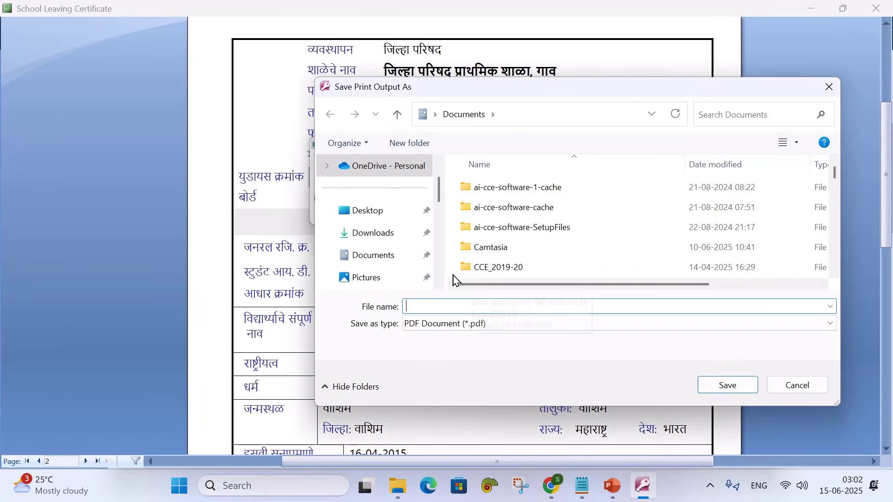
type("1460P")
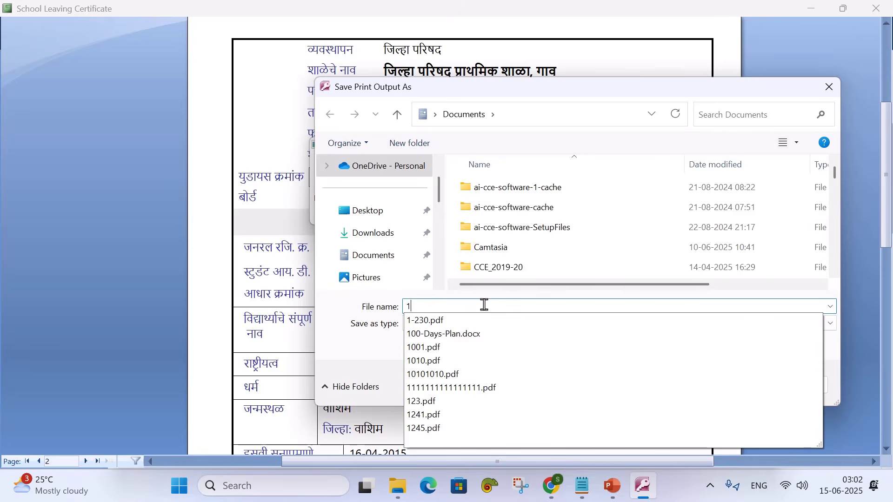
left_click(745, 385)
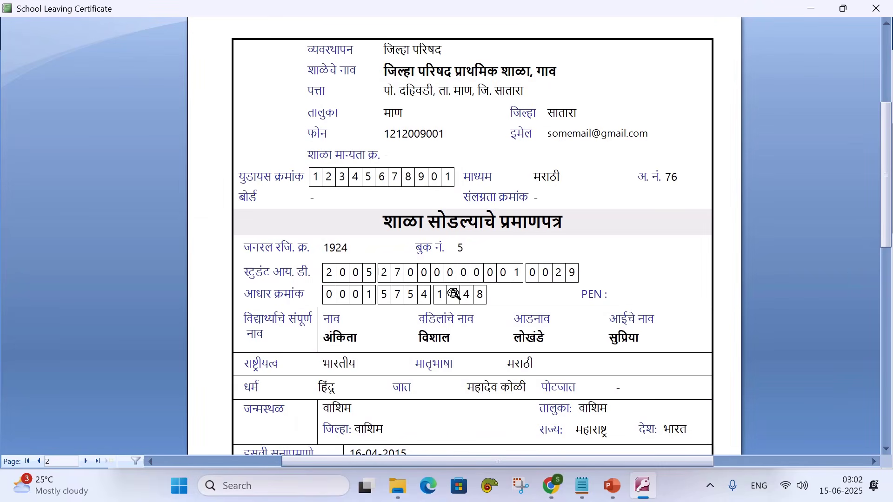
middle_click(398, 487)
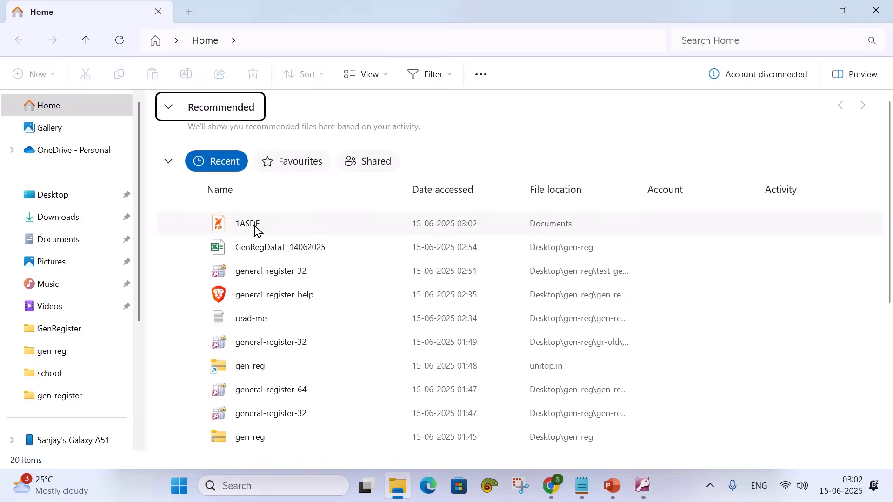
Open 1ASDF.pdf in Foxit, review its three certificate pages, then close it and minimize File Explorer
left_click(272, 229)
double_click(271, 229)
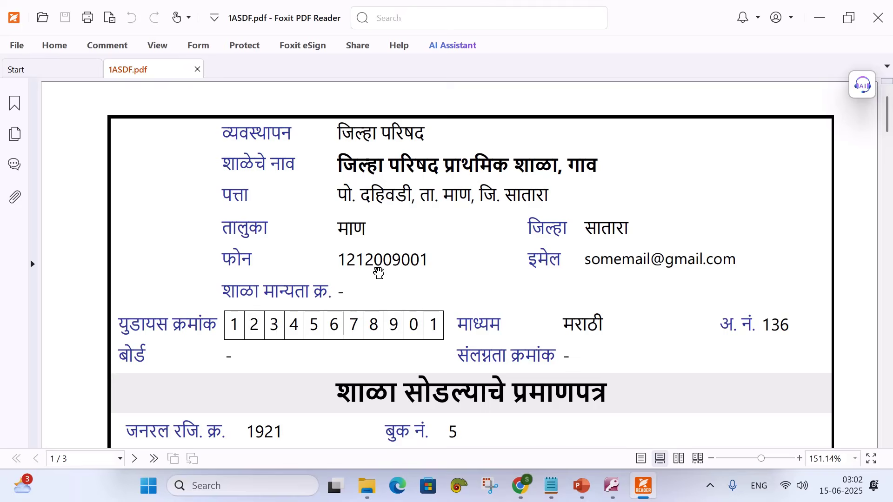
scroll(360, 262, "down", 10)
scroll(362, 265, "down", 11)
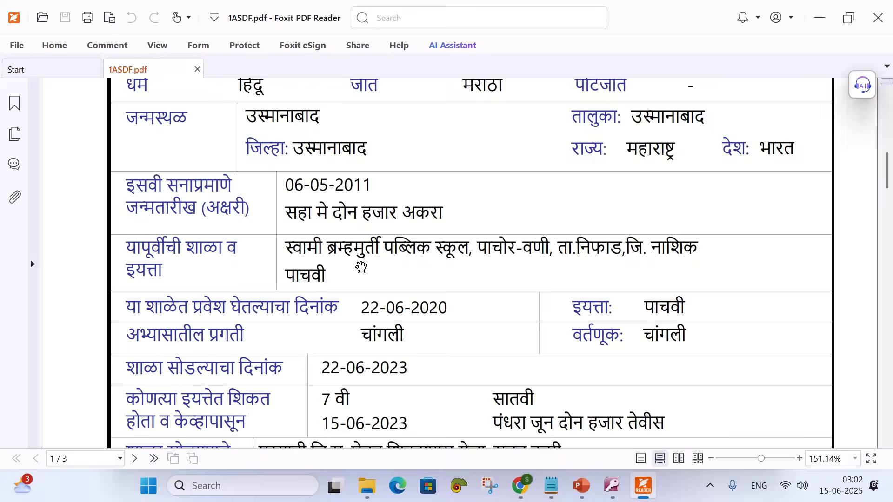
scroll(362, 262, "down", 13)
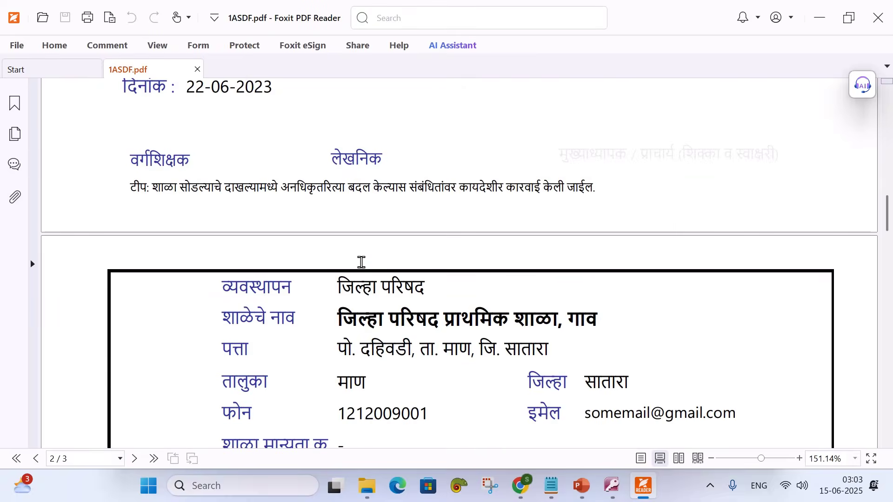
scroll(361, 262, "down", 18)
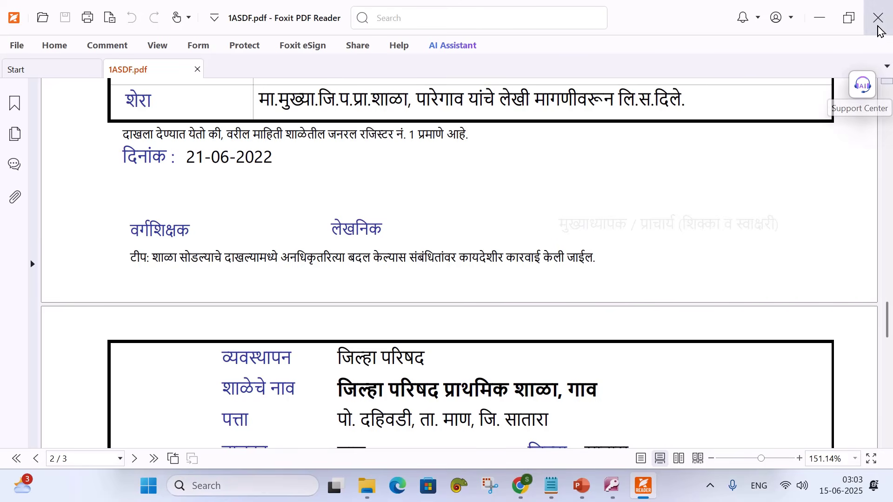
left_click(878, 20)
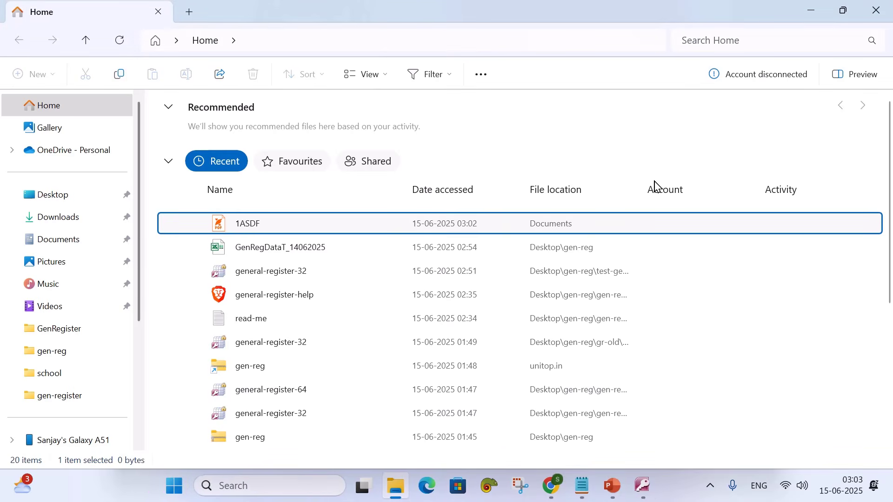
left_click(813, 13)
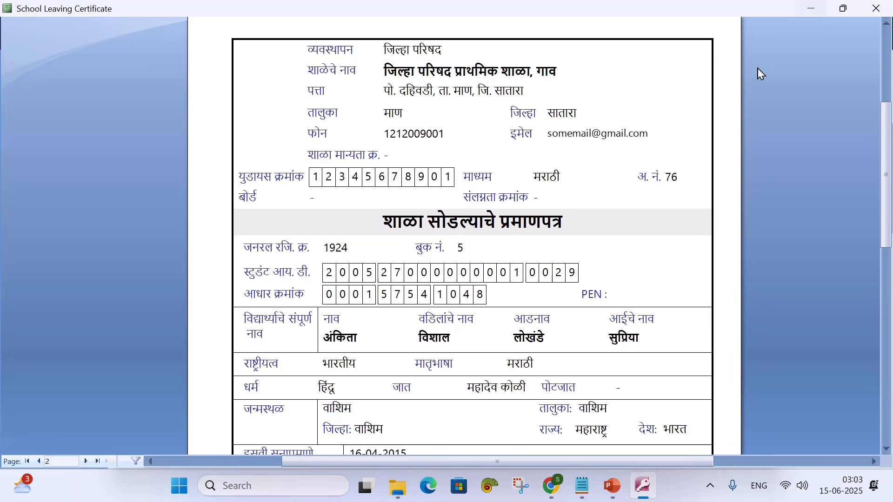
Close the certificate preview and LC form, and untick records 1925 and 1924
left_click(876, 10)
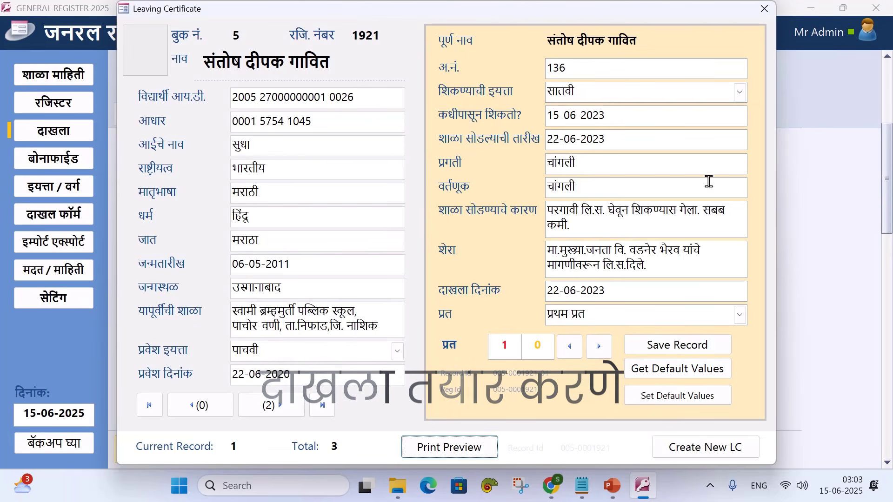
left_click(764, 9)
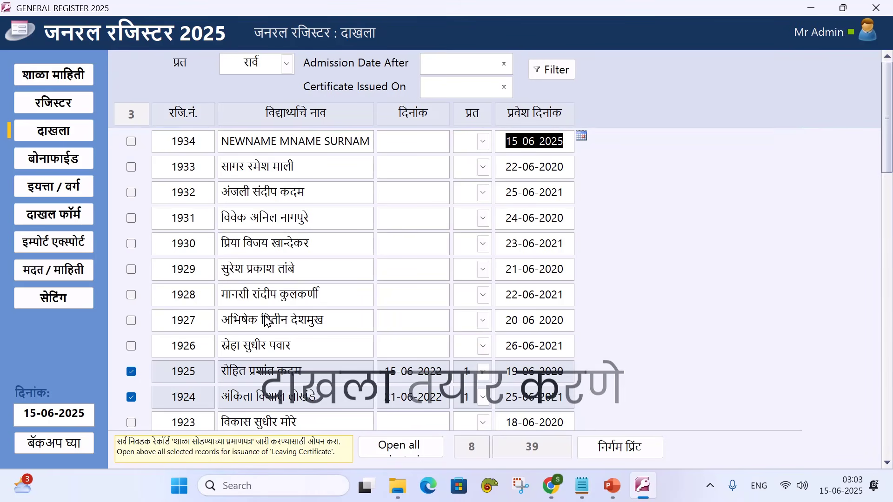
left_click(131, 371)
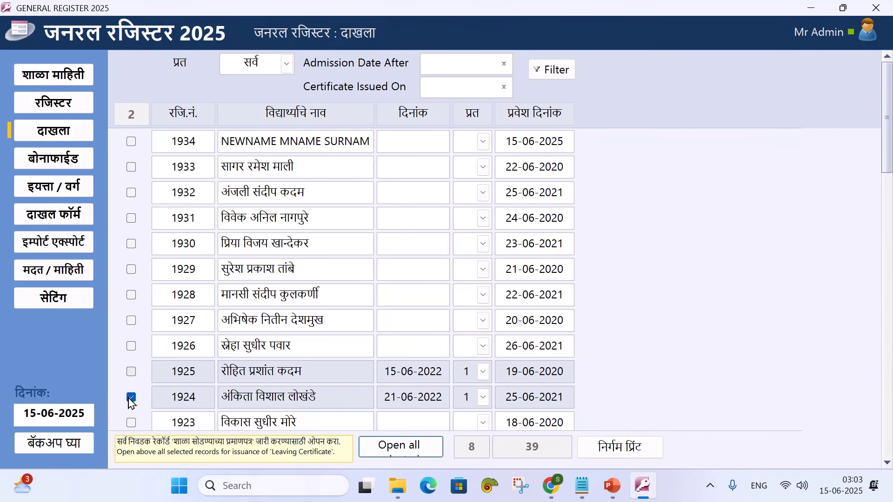
left_click(131, 397)
Tick record 1932 in the register list and open its Leaving Certificate form
left_click(52, 161)
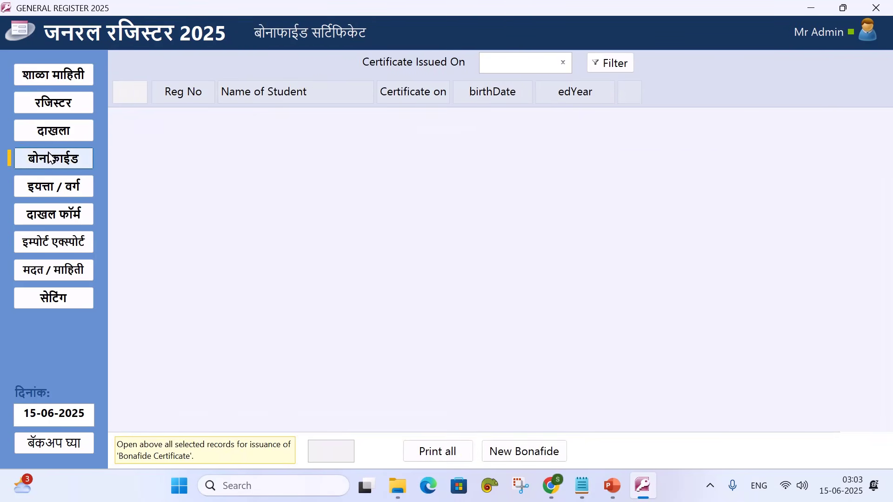
left_click(51, 137)
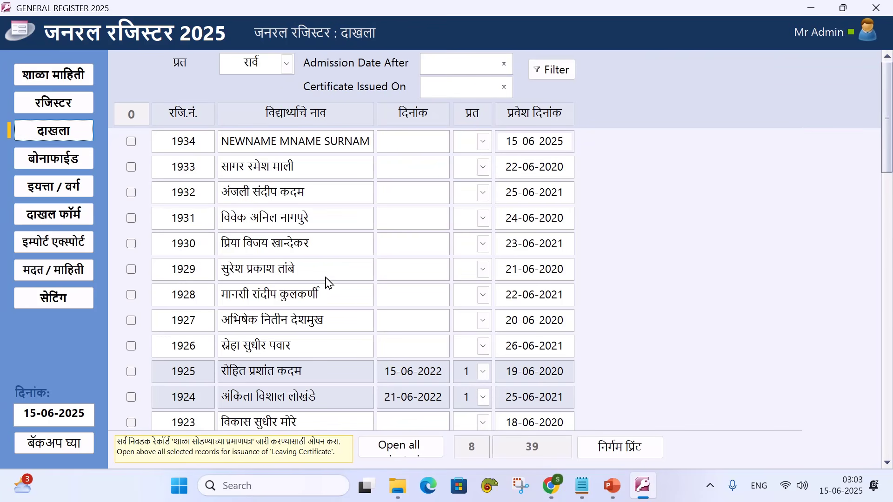
scroll(255, 243, "down", 2)
scroll(268, 281, "up", 2)
left_click(132, 195)
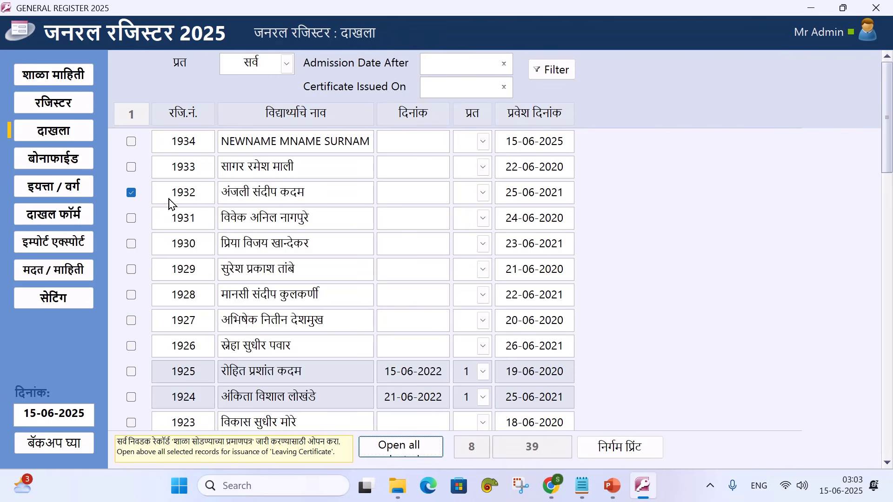
left_click(398, 447)
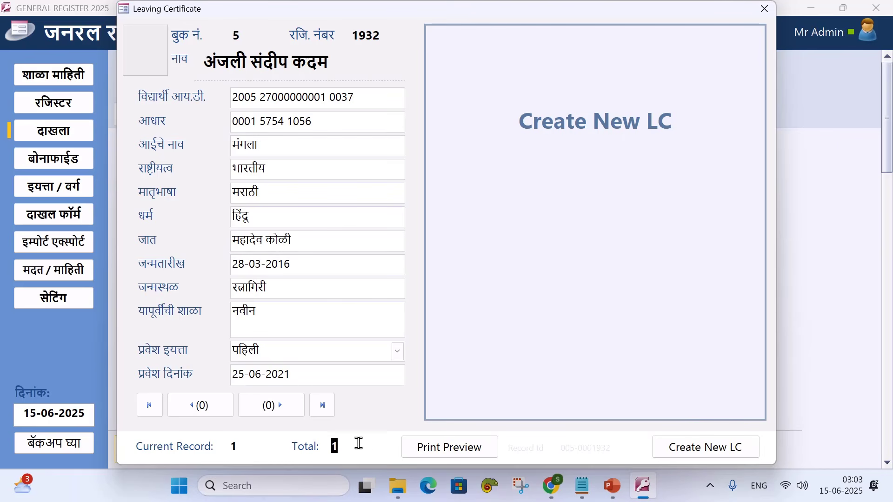
Create a new original-copy leaving certificate for record 1932, numbered 141
left_click(688, 449)
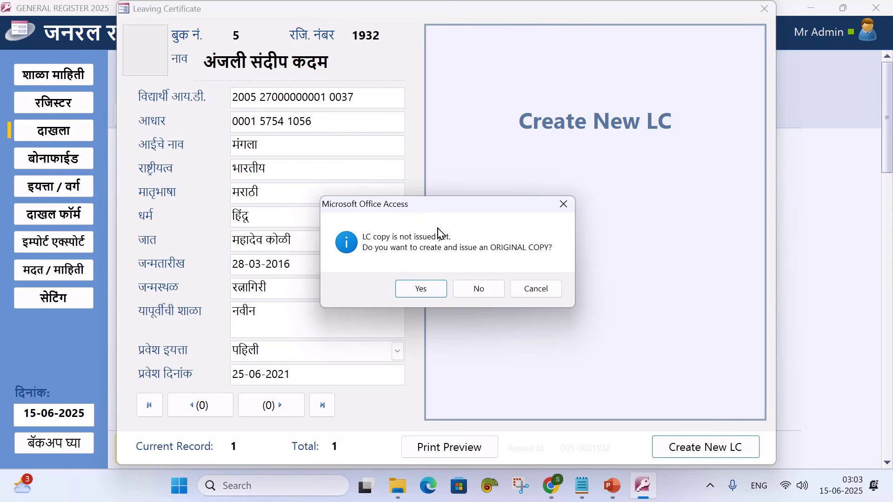
left_click_drag(437, 208, 479, 218)
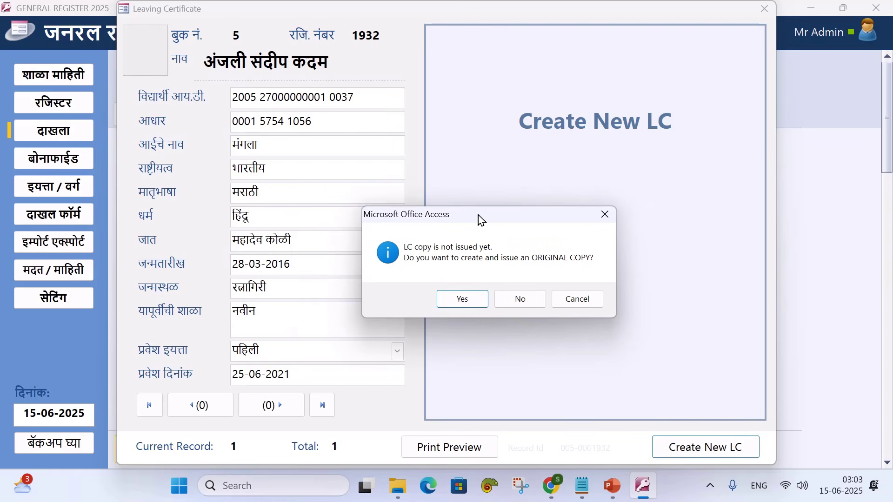
left_click(465, 301)
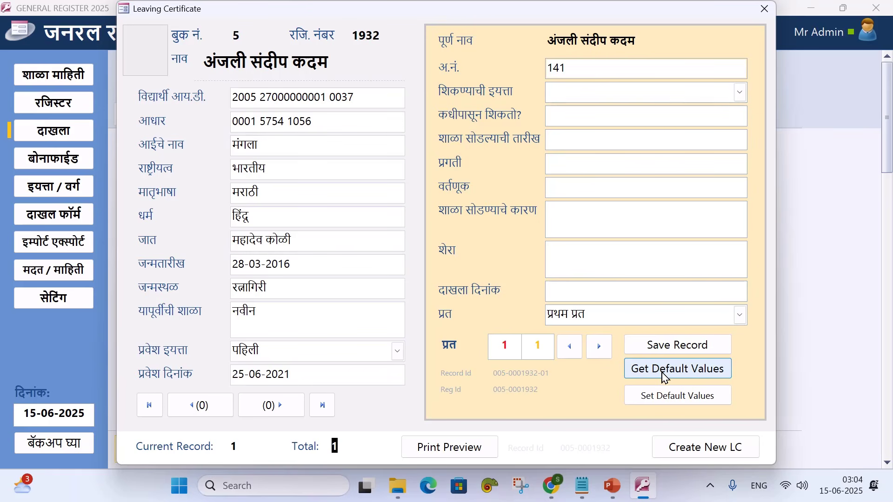
Set the default इयत्ता to सातवी in Default Values and save the defaults
left_click(672, 401)
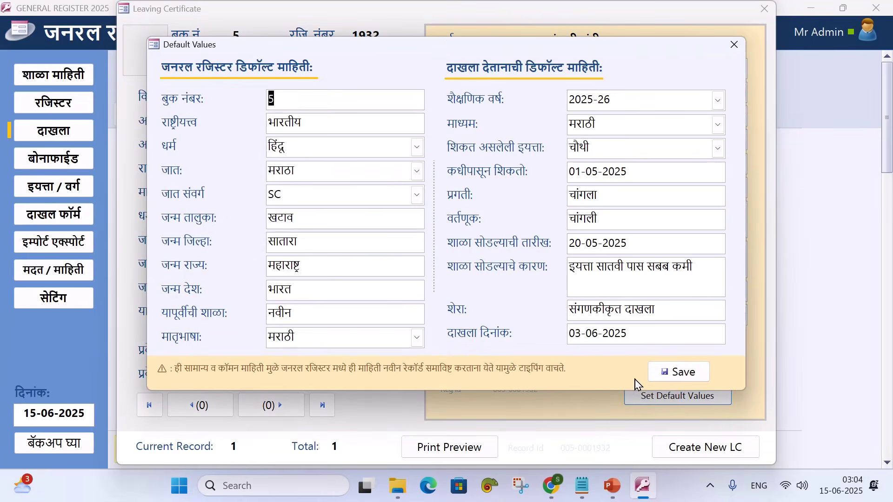
left_click_drag(445, 45, 453, 51)
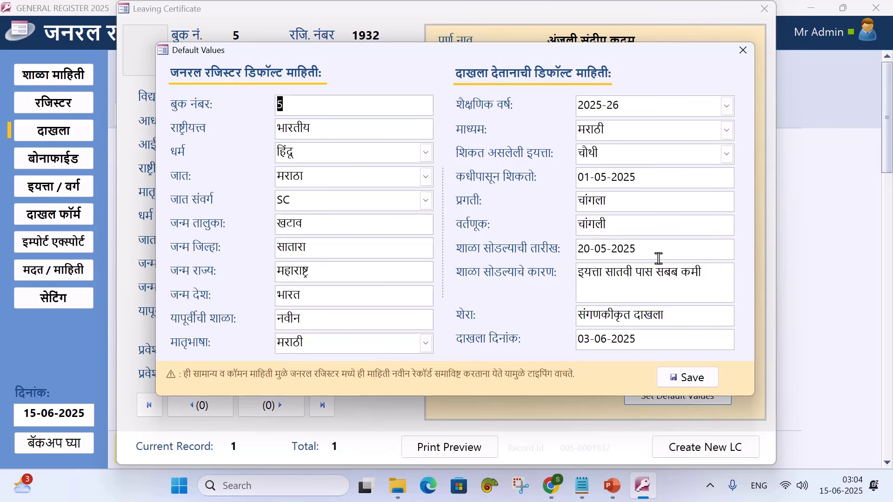
left_click(726, 154)
left_click(612, 264)
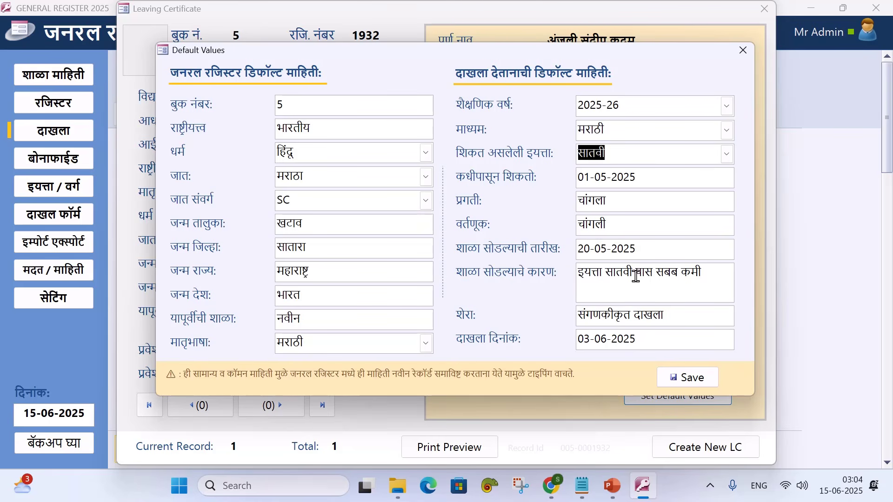
left_click(681, 378)
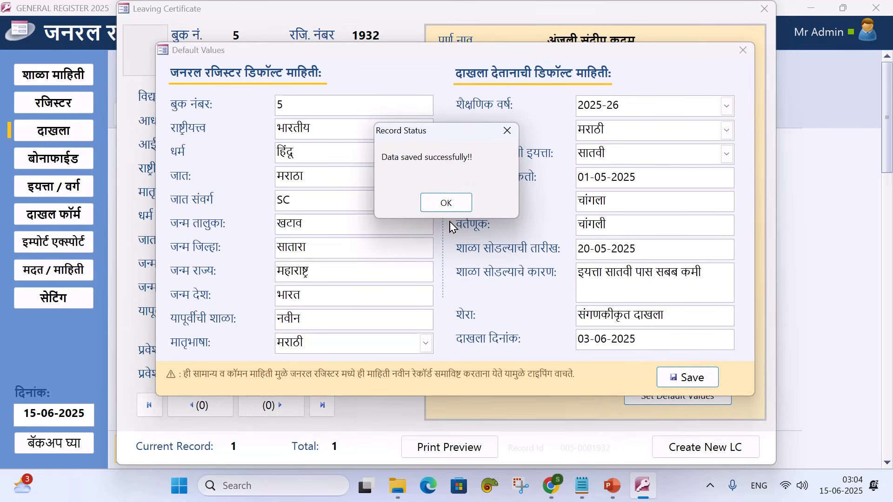
left_click(443, 201)
left_click(742, 54)
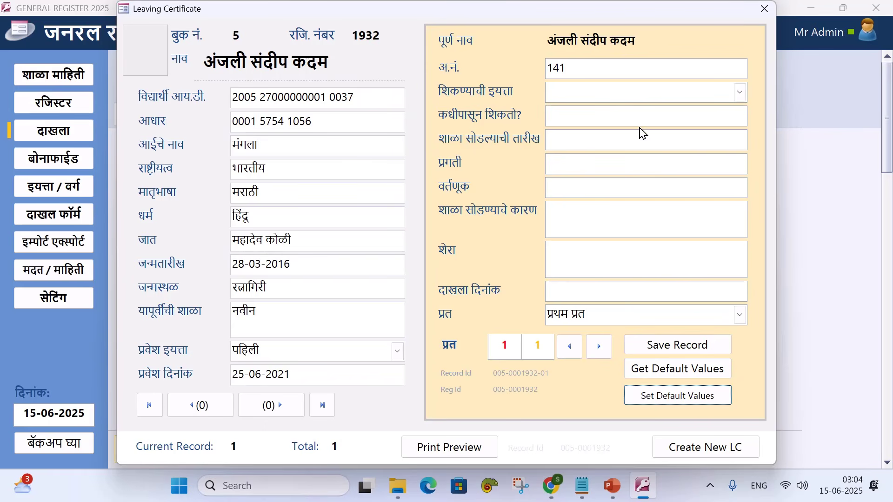
Fill certificate 141 with the default values, save the record, and open its print preview
left_click(657, 376)
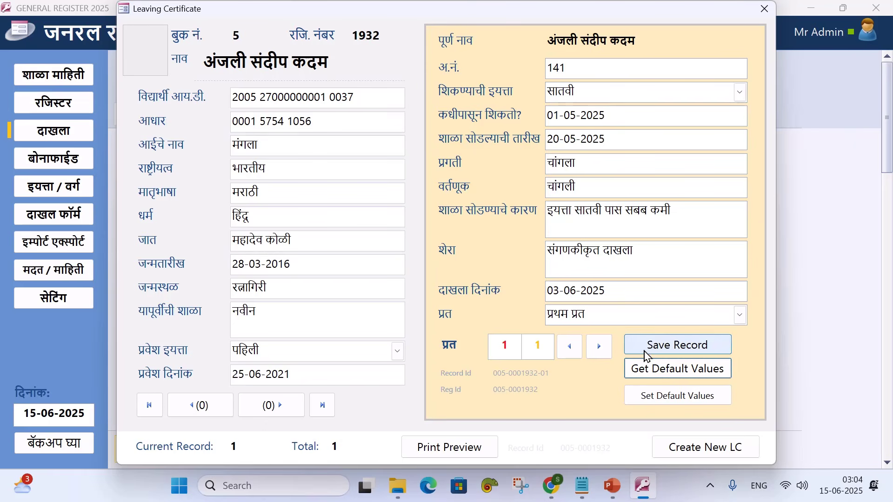
left_click(645, 352)
left_click(454, 203)
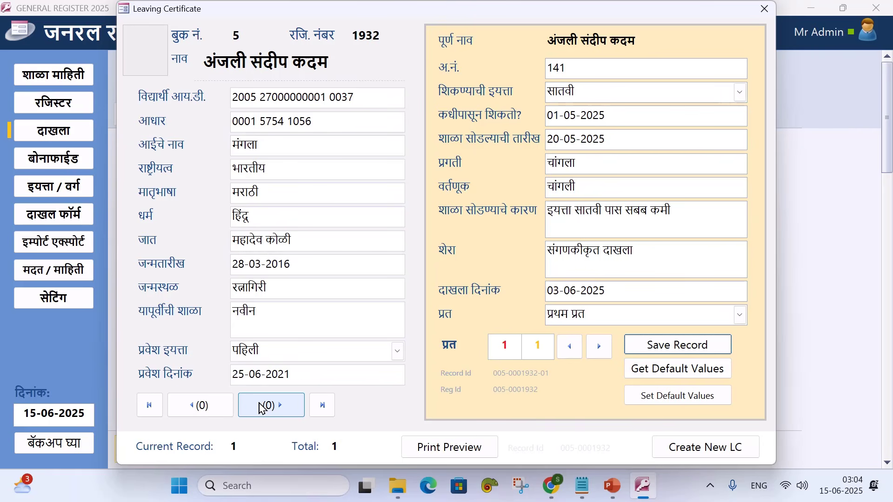
left_click(420, 447)
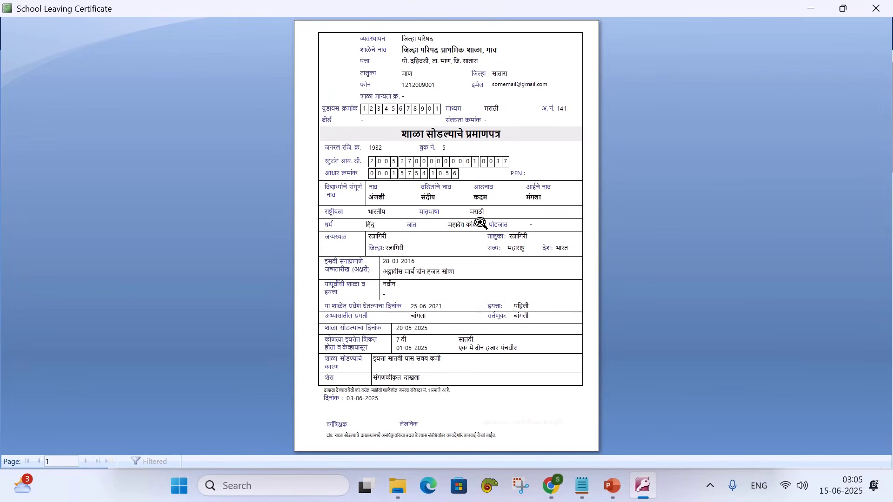
Zoom into certificate 141's print preview, scroll through it, then close the preview
left_click(481, 223)
scroll(480, 223, "down", 4)
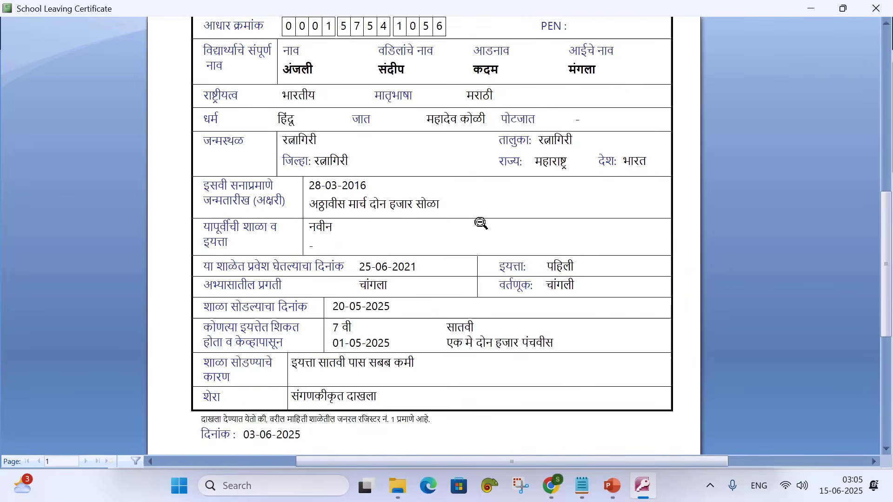
scroll(480, 223, "up", 6)
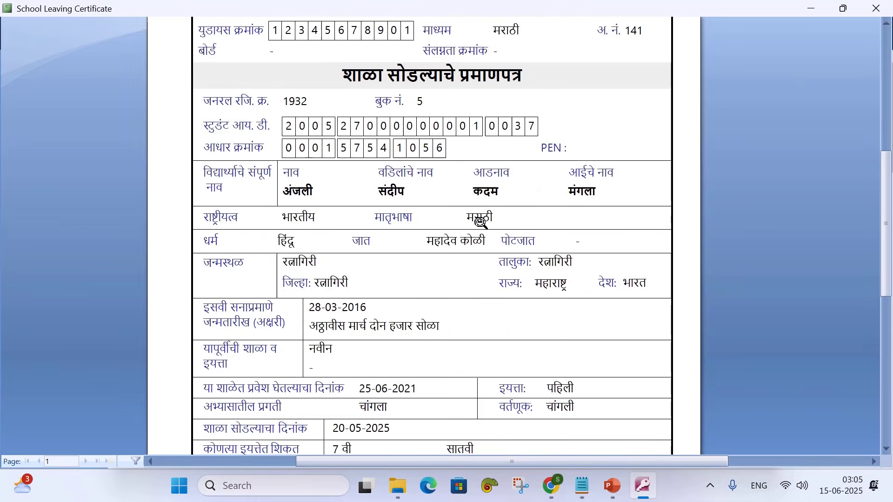
scroll(481, 223, "up", 4)
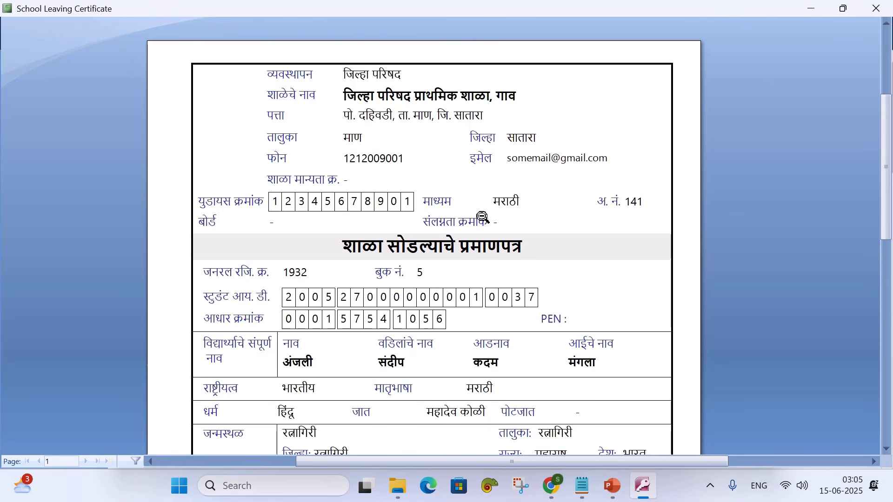
scroll(467, 216, "down", 5)
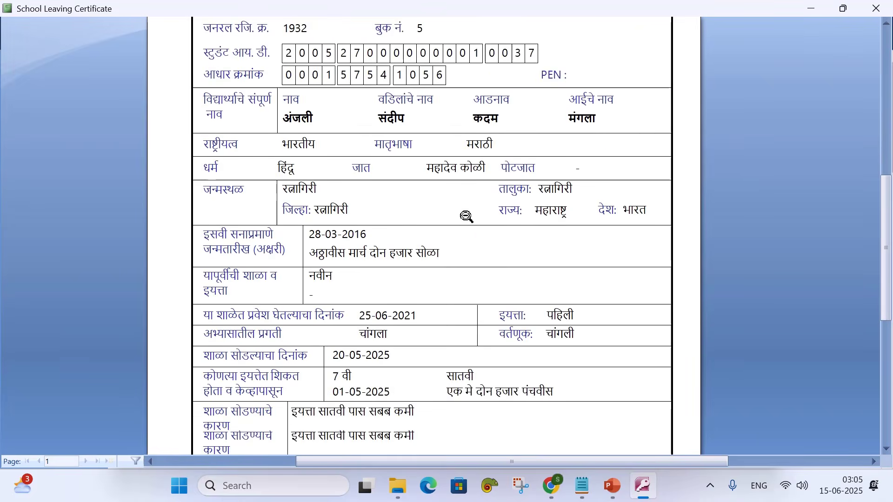
scroll(466, 217, "down", 3)
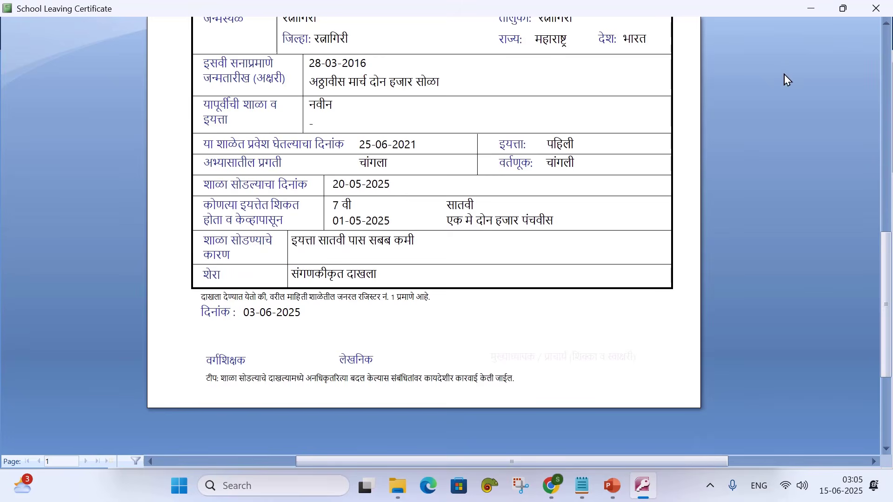
left_click(868, 14)
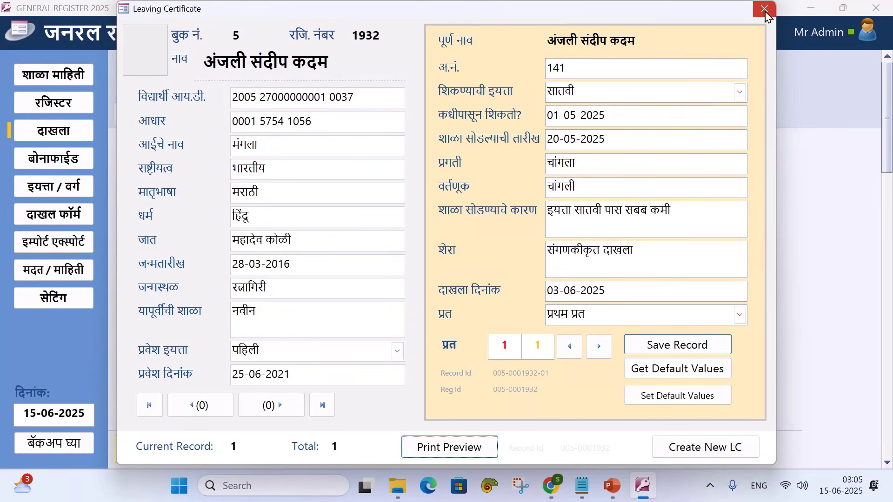
Tick students 1929 and 1928 alongside 1932 and open all three certificate records
left_click(764, 9)
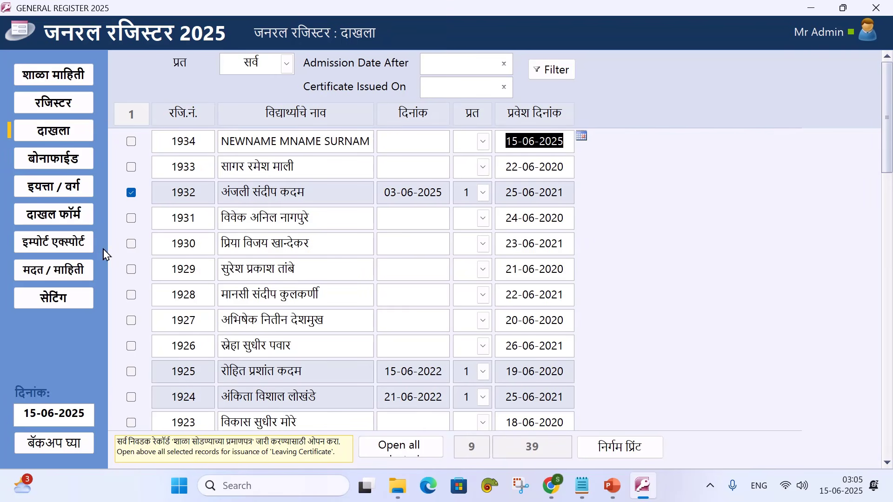
left_click(131, 270)
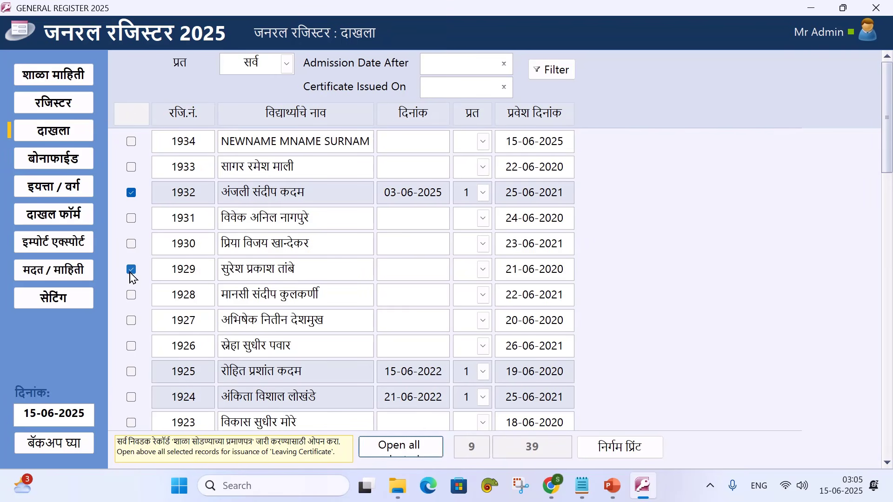
left_click(131, 295)
left_click(412, 445)
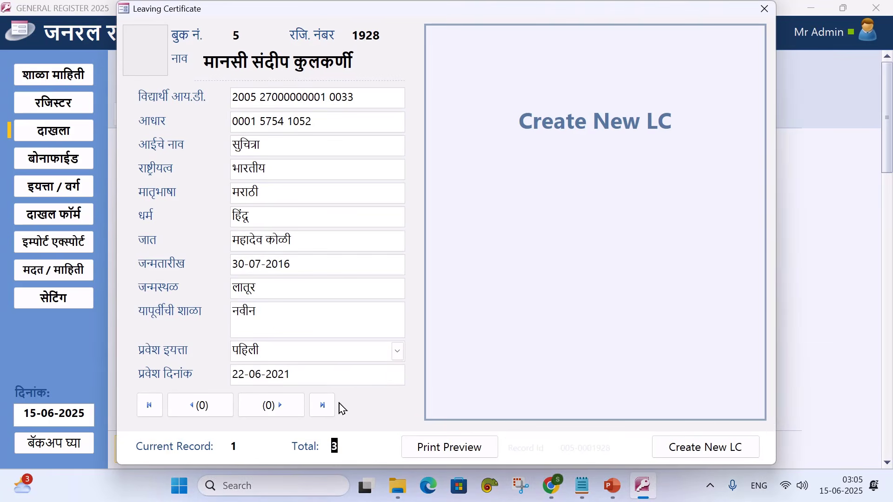
Step through the three student records and return to student 1928
left_click(269, 406)
left_click(270, 406)
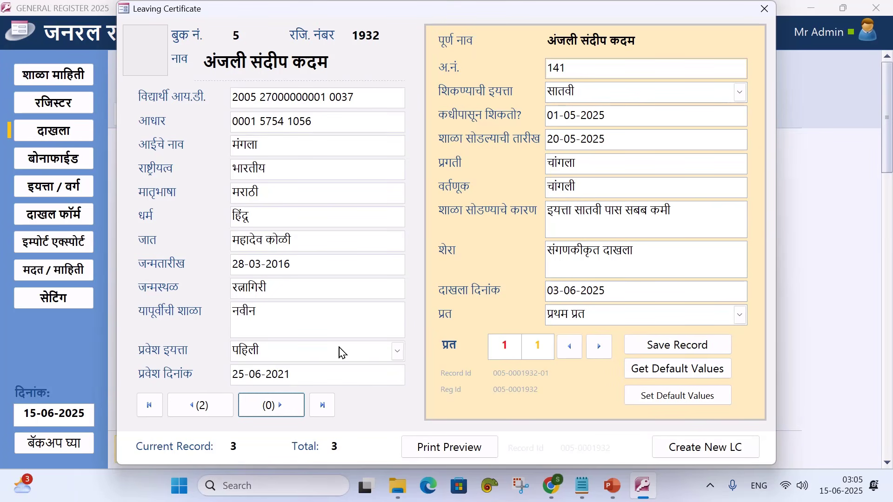
left_click(189, 404)
left_click(187, 405)
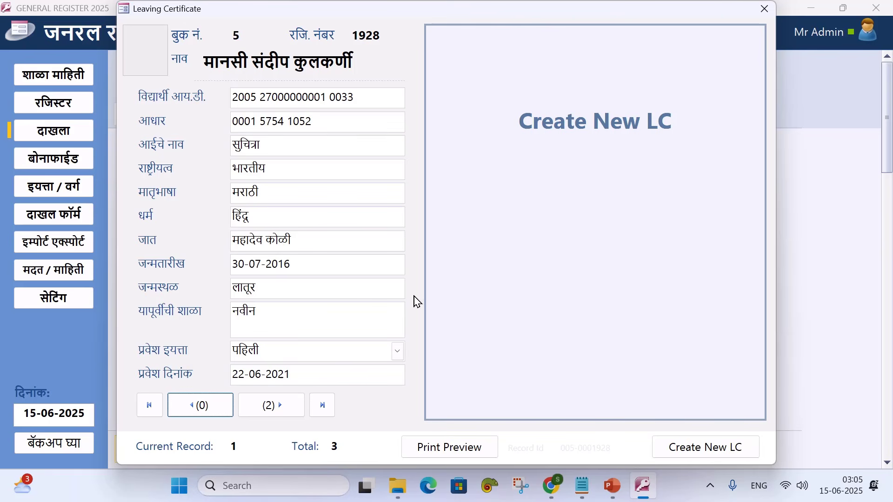
Create leaving certificate 142 for student 1928, filled with the default values
left_click(693, 447)
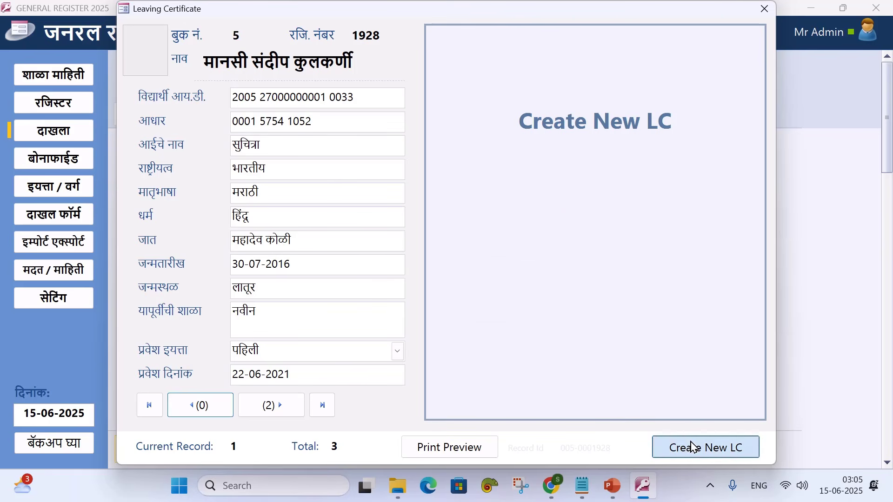
left_click(420, 290)
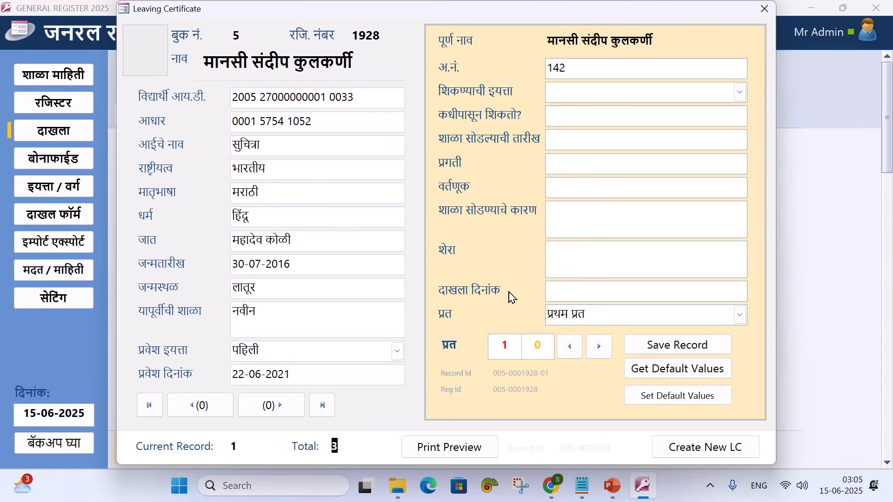
left_click(673, 370)
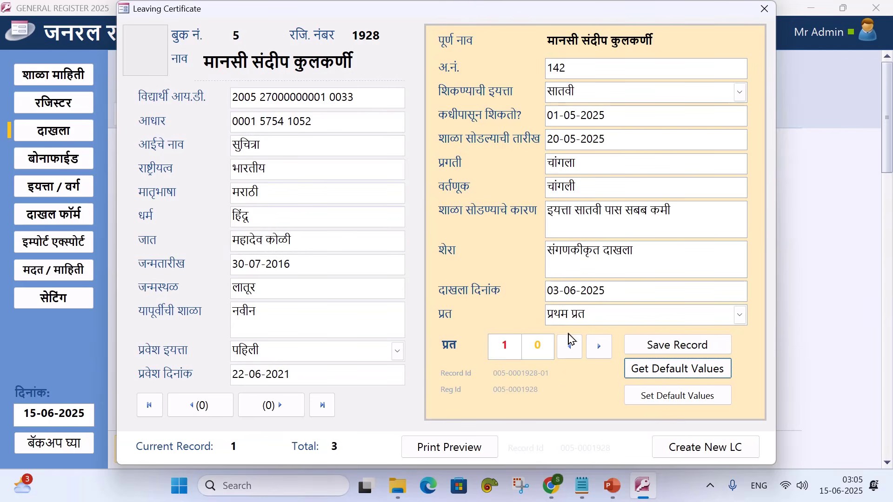
Create certificate 143 for student 1929 with default class सातवी and dates 20-05-2025, 03-06-2025
left_click(279, 407)
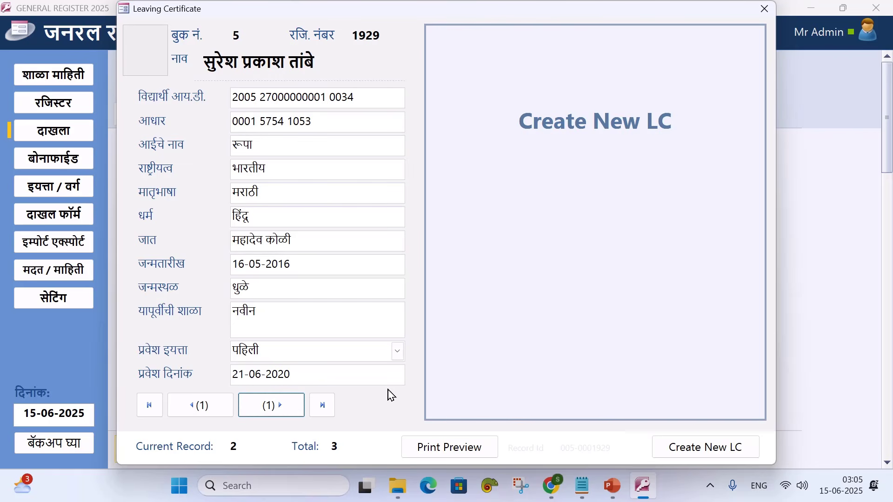
left_click(668, 447)
left_click(422, 290)
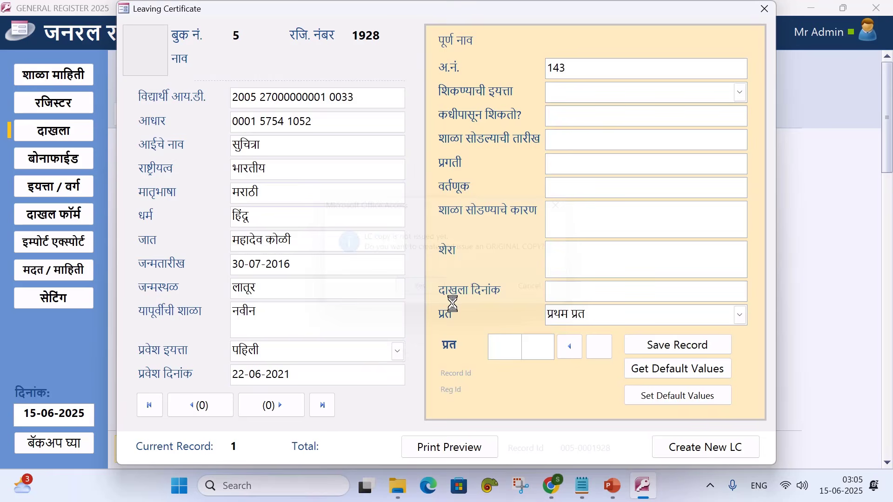
left_click(632, 374)
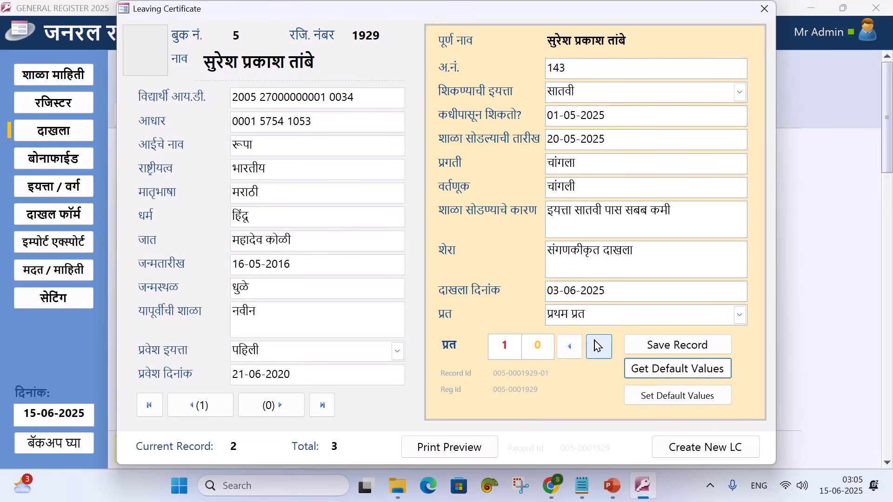
left_click(264, 407)
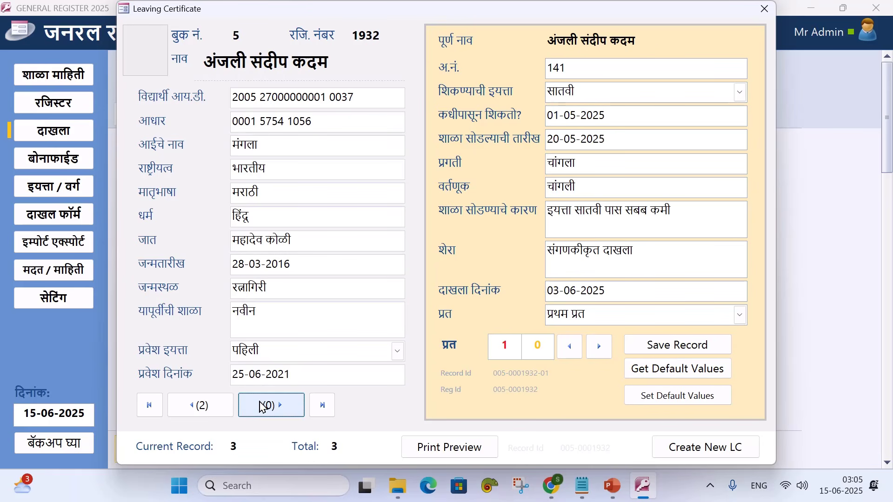
left_click(194, 405)
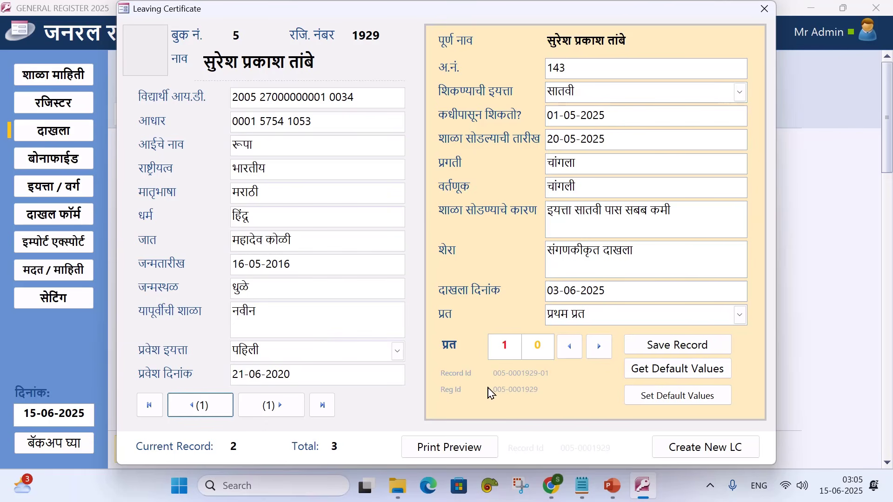
Preview the leaving certificates, paging through all three students' pages before closing the preview
left_click(457, 448)
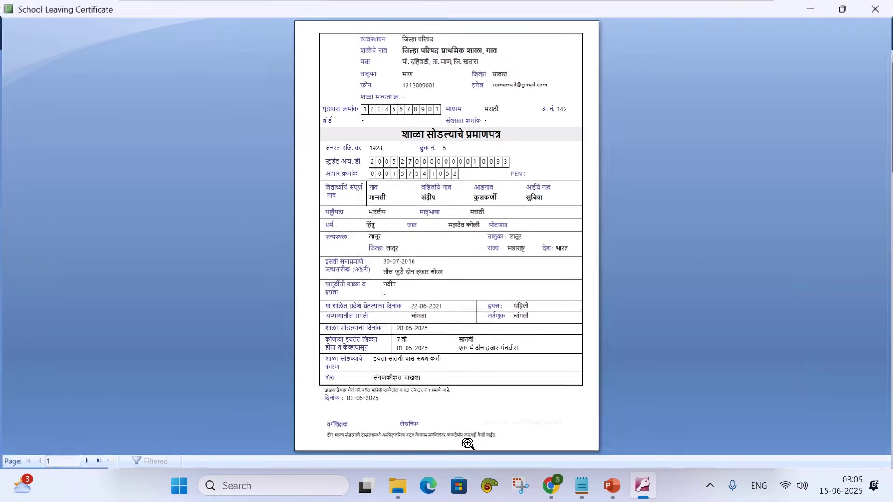
left_click(85, 462)
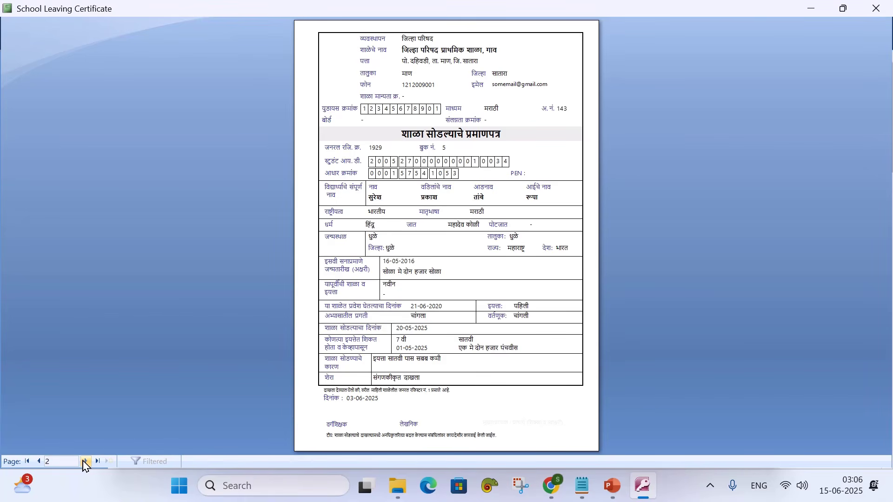
left_click(85, 462)
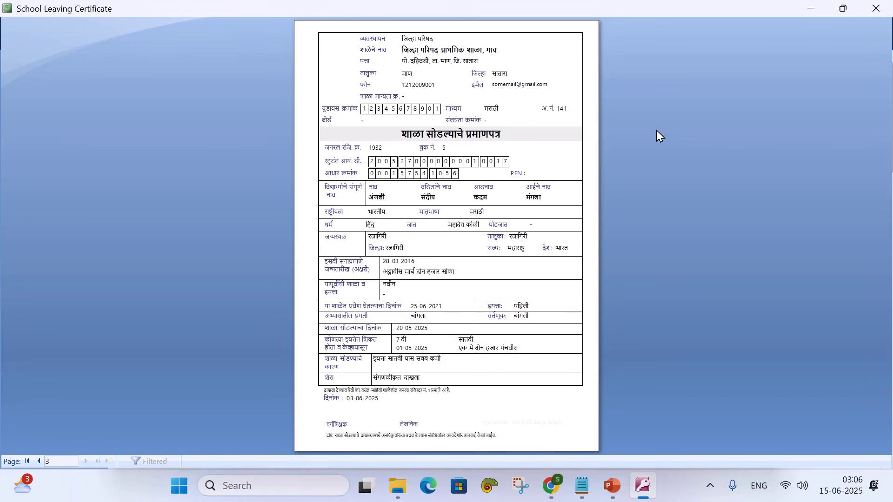
left_click(876, 8)
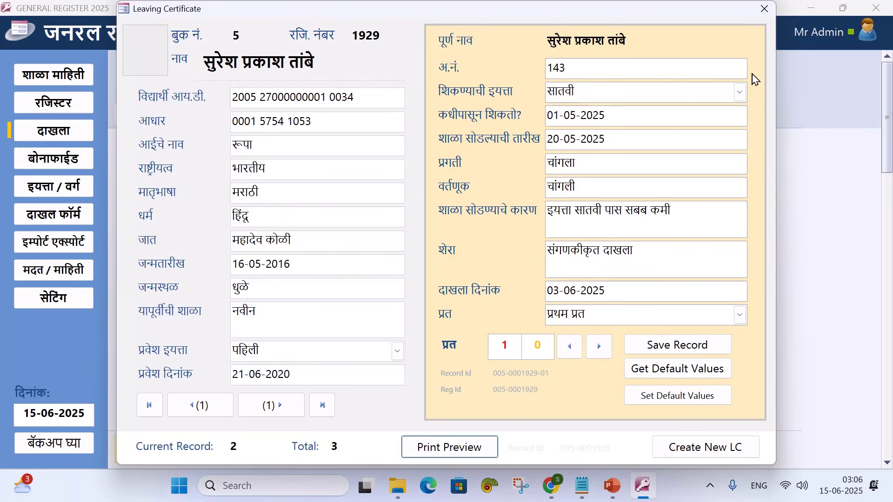
Reopen the certificate preview, check its output options, then close the preview and the leaving certificate form
left_click(458, 446)
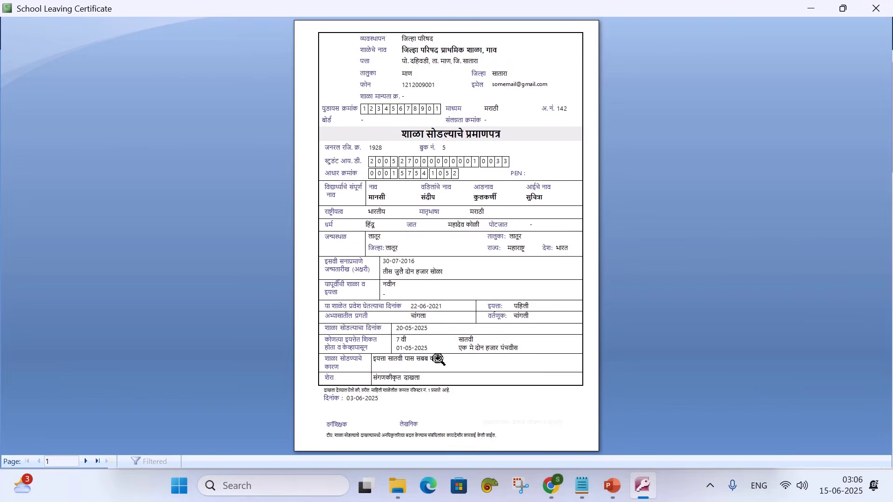
right_click(411, 219)
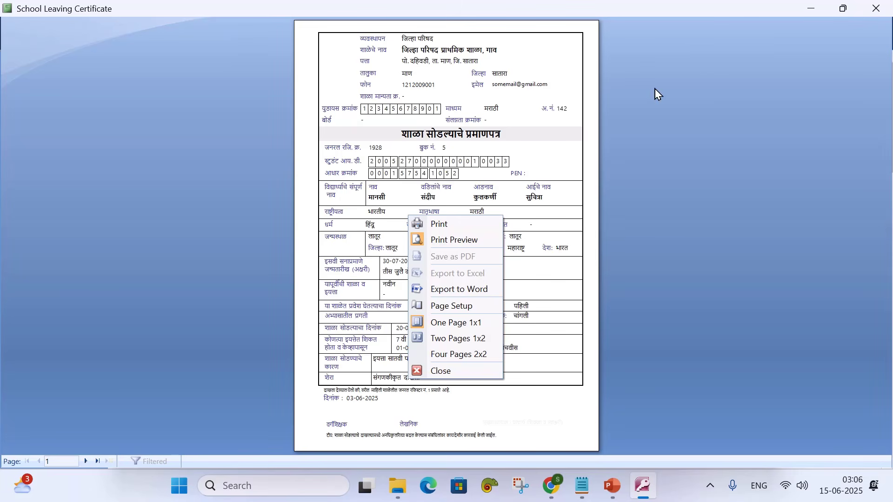
left_click(876, 9)
left_click(876, 10)
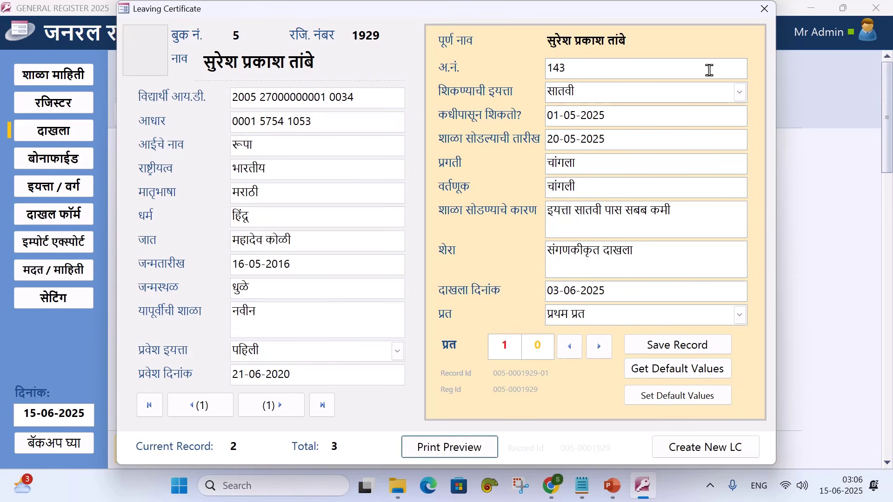
left_click(760, 12)
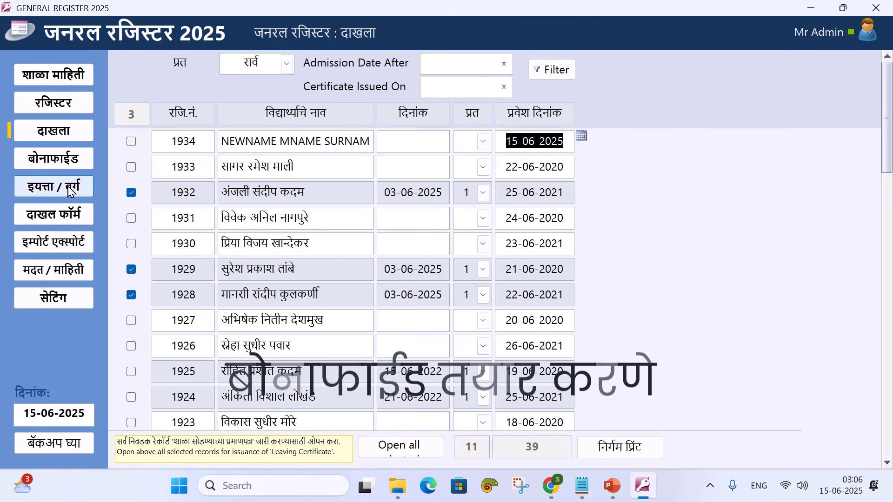
Start a new bonafide, filter students by दाखला न दिलेले, and tick student 1931
left_click(54, 160)
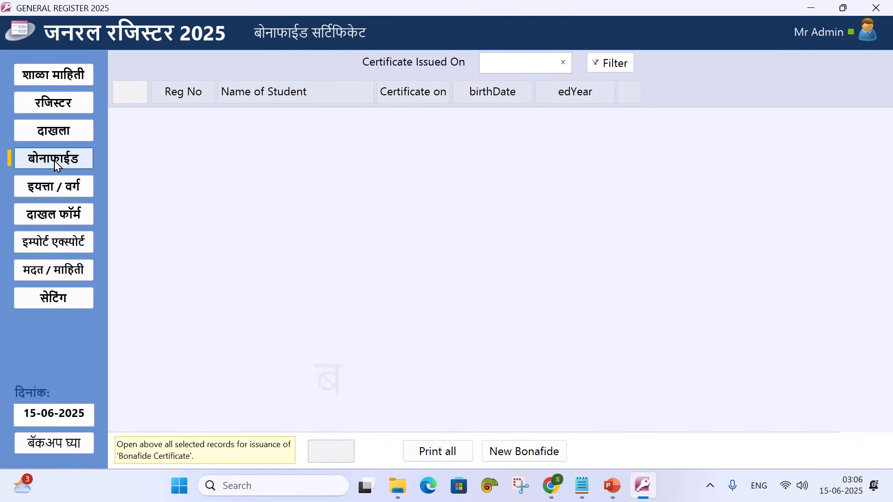
left_click(528, 454)
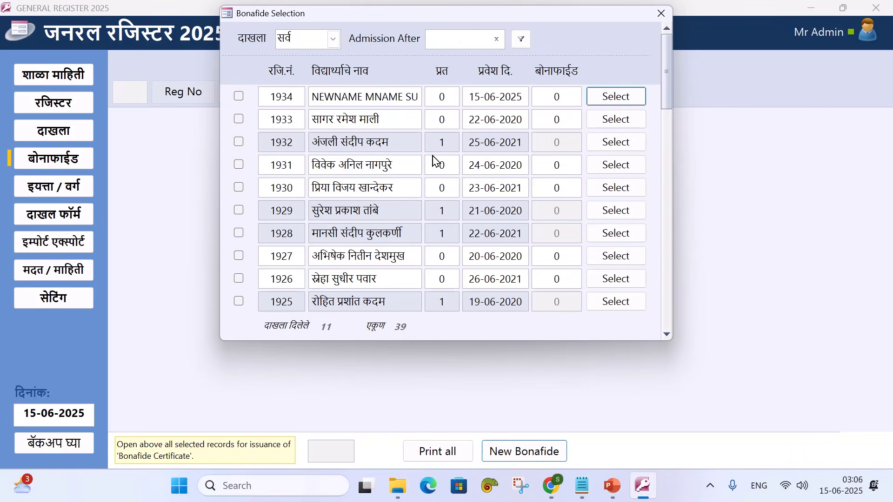
mouse_move(666, 89)
left_mouse_down()
mouse_move(659, 253)
mouse_move(668, 315)
mouse_move(667, 81)
left_mouse_up()
left_click(333, 39)
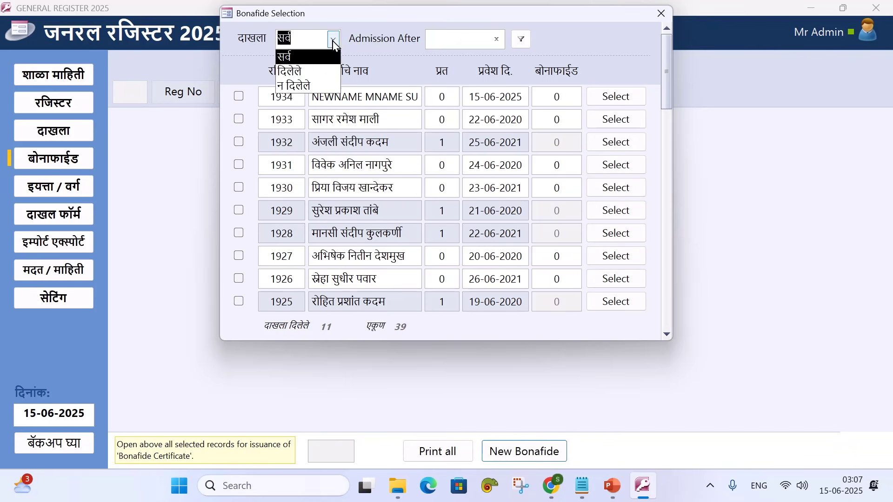
left_click(314, 87)
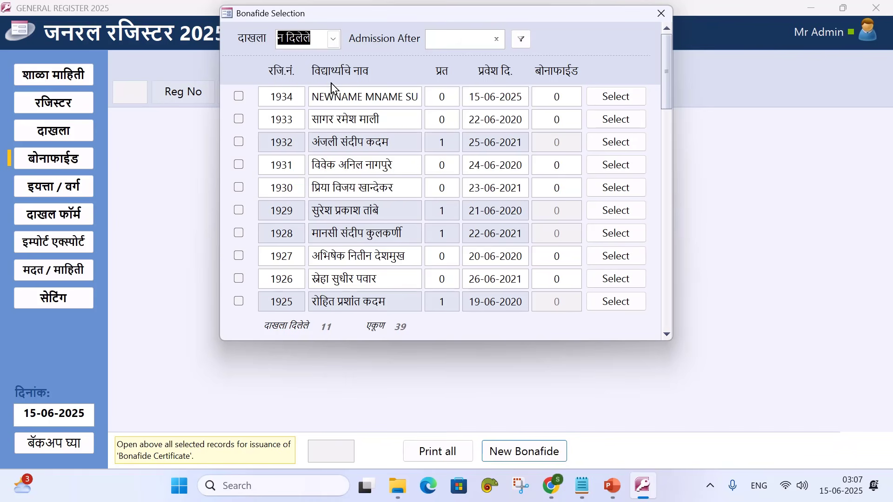
left_click(522, 41)
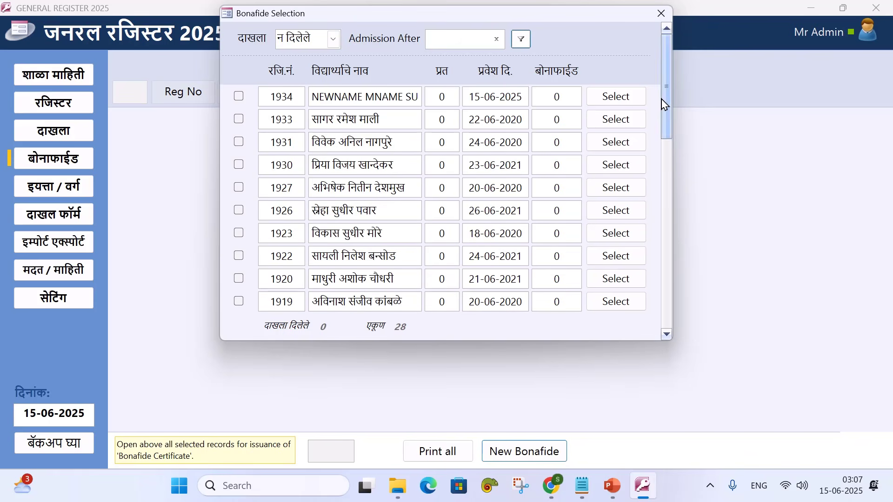
mouse_move(663, 104)
left_mouse_down()
mouse_move(663, 150)
mouse_move(668, 101)
left_mouse_up()
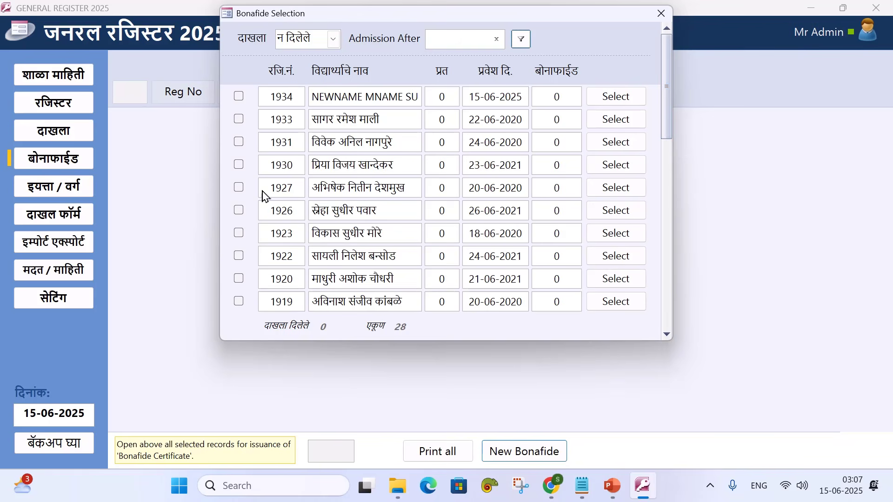
left_click(240, 143)
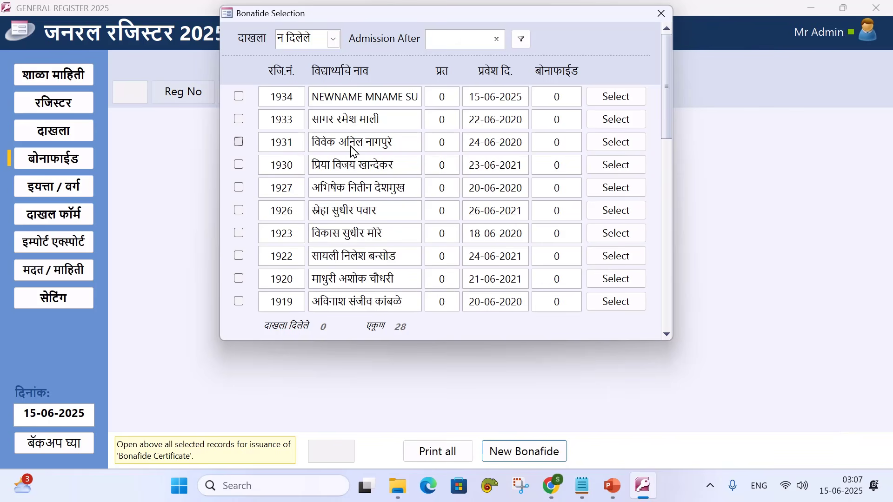
Select student 1931 for the bonafide and set class चौथी with division '-'
left_click(612, 147)
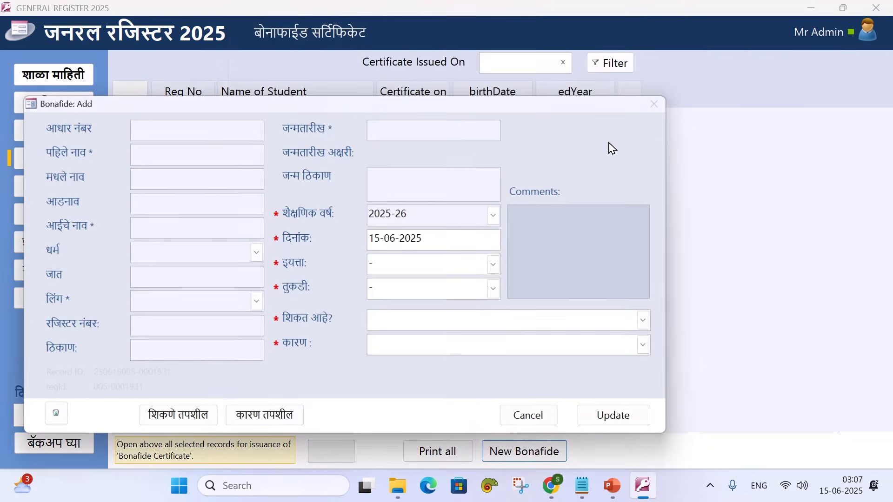
left_click_drag(449, 109, 560, 98)
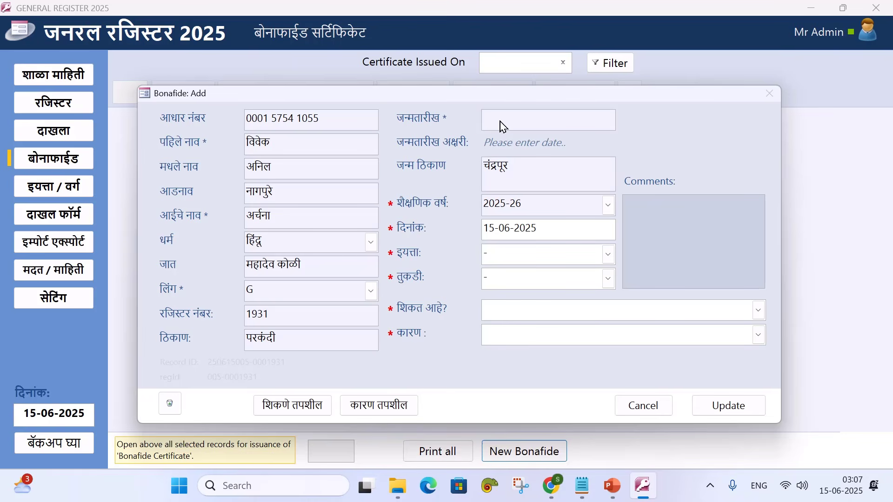
left_click(609, 255)
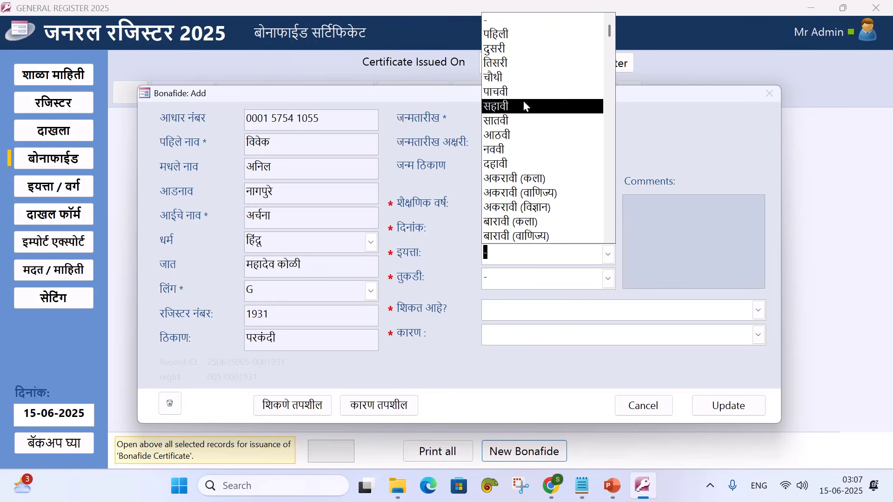
left_click(516, 78)
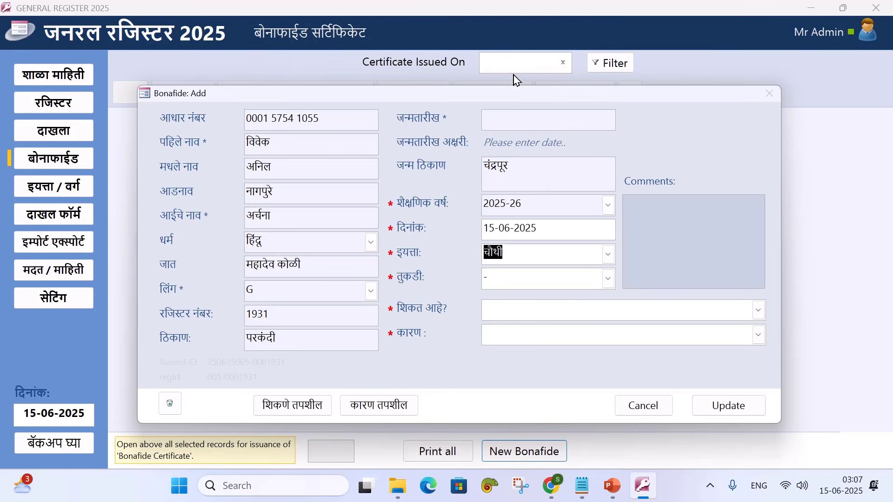
left_click(609, 279)
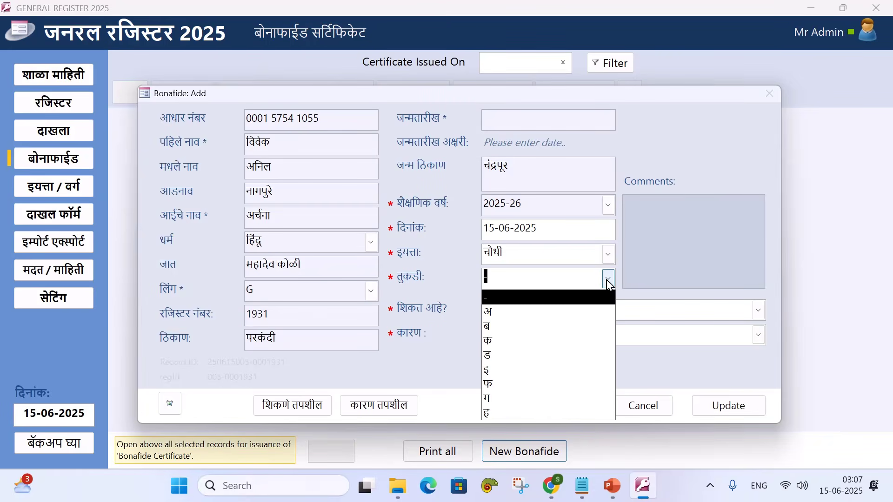
left_click(608, 281)
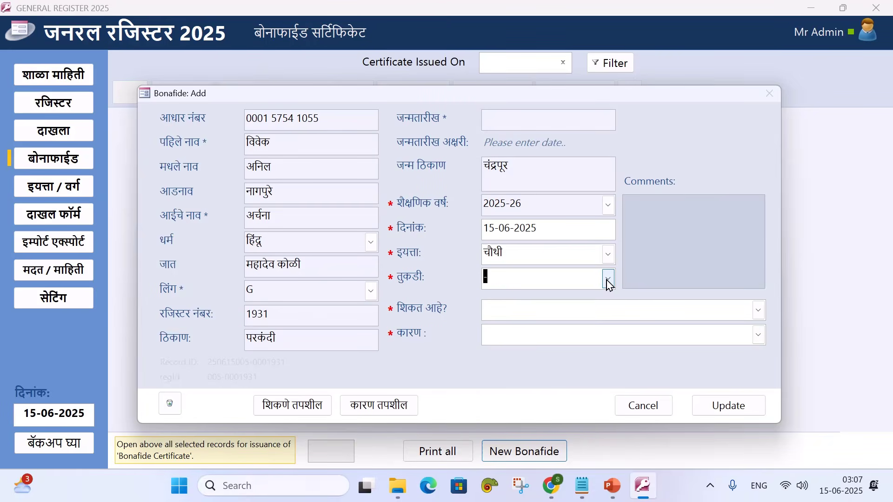
Look over the शिकत आहे? learning-status options without choosing one
left_click(759, 312)
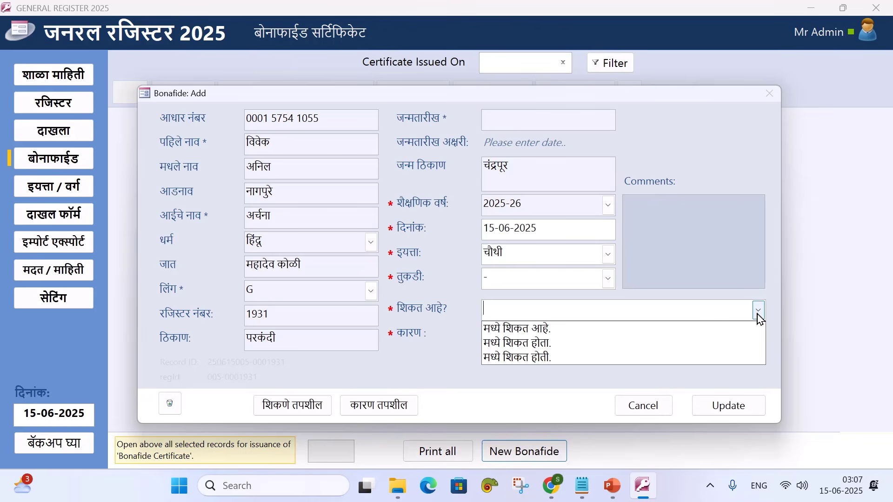
left_click(759, 318)
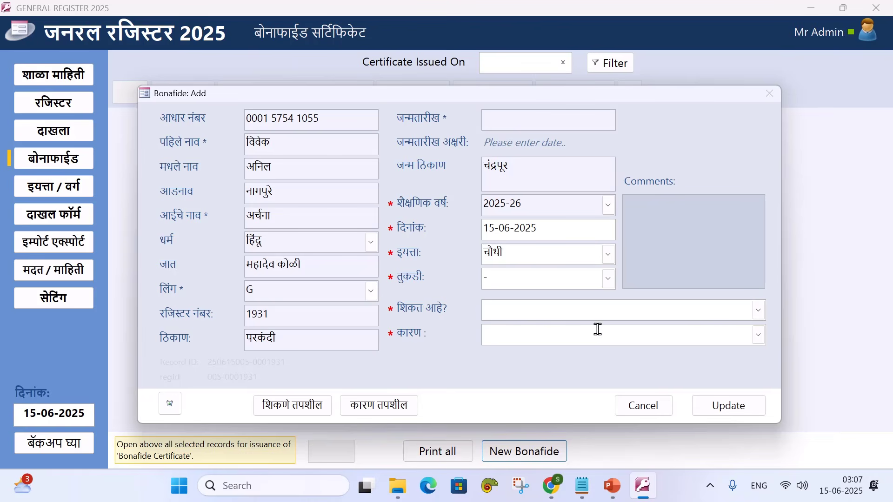
left_click(762, 313)
left_click(762, 312)
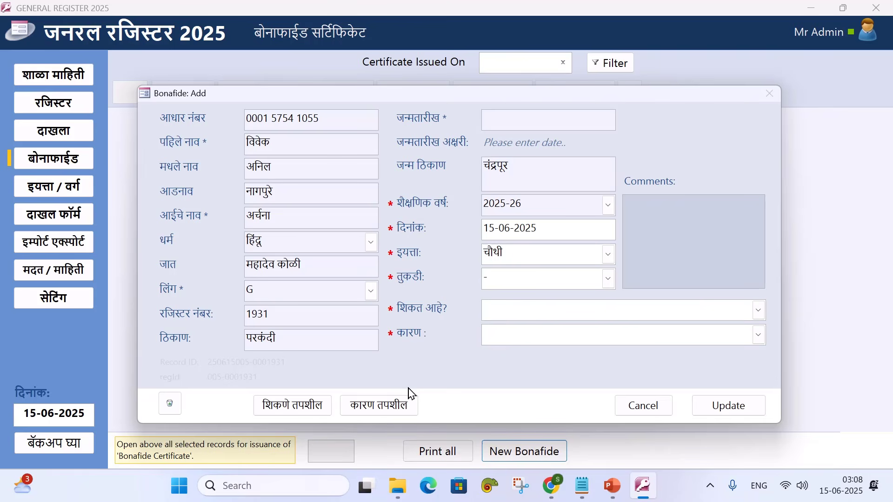
left_click(372, 405)
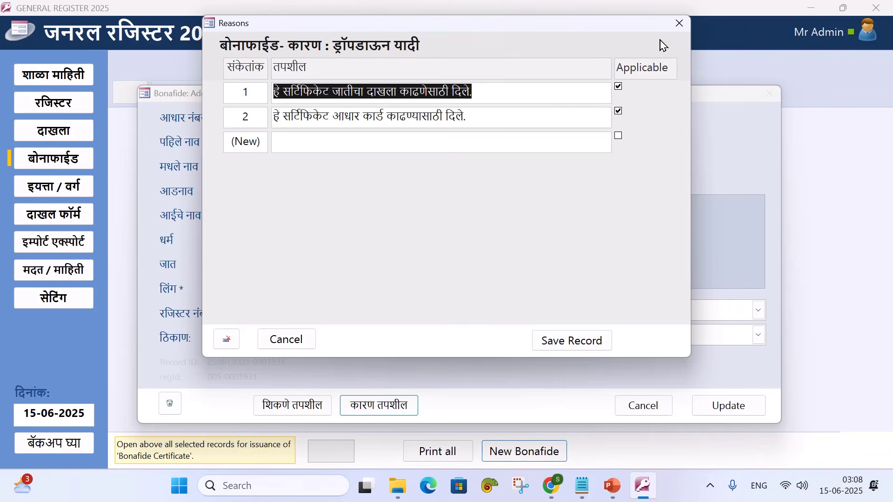
left_click(675, 24)
left_click(311, 405)
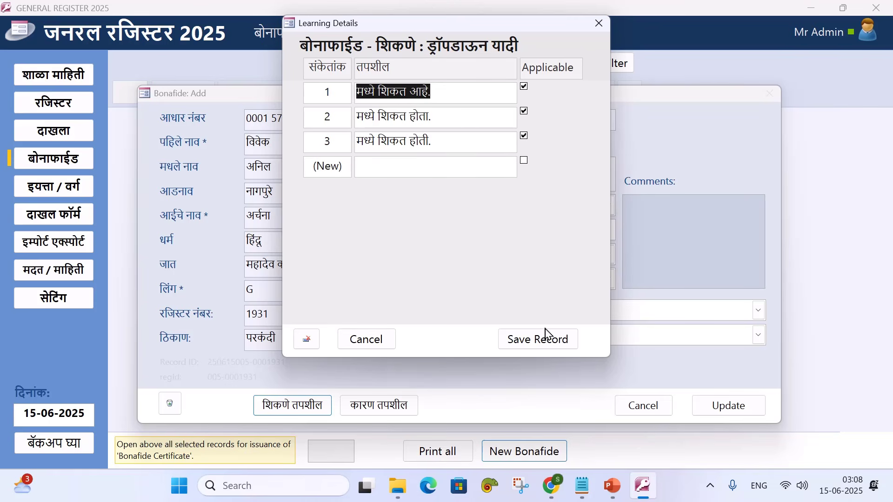
left_click(599, 25)
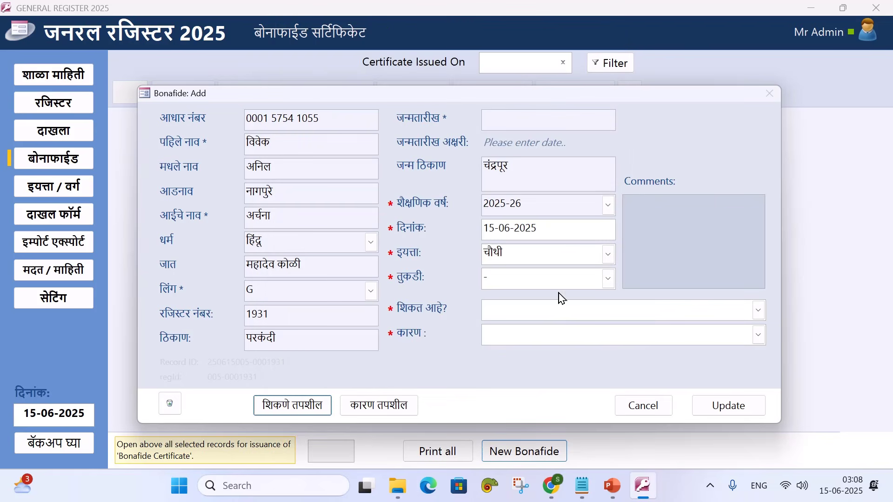
Set the learning status to मध्ये शिकत आहे
left_click(759, 310)
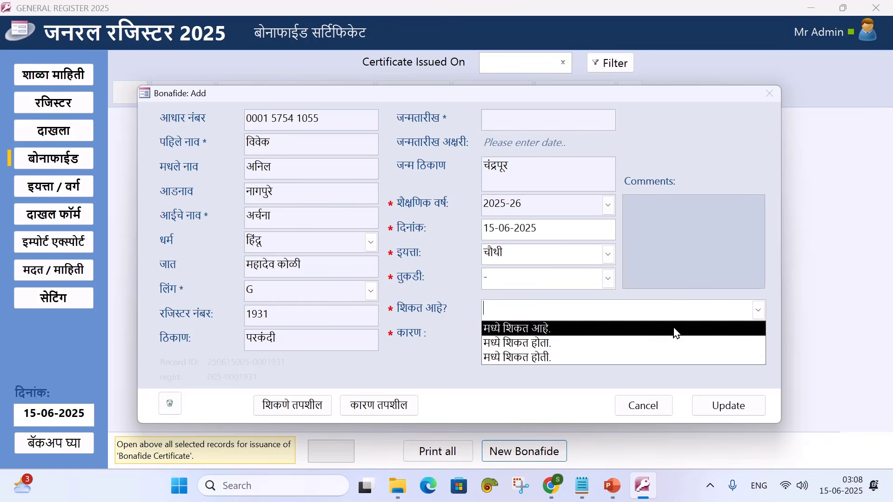
left_click(550, 334)
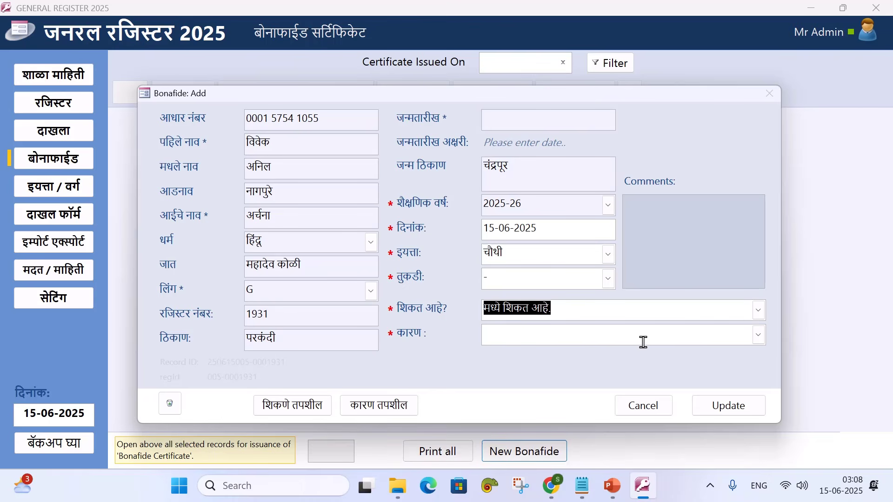
left_click(758, 311)
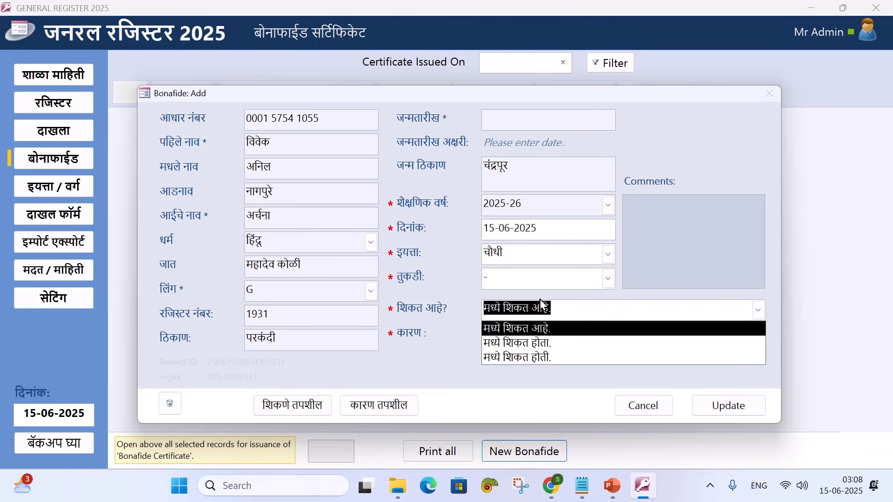
Choose the जातीचा दाखला caste-certificate reason, save the bonafide with Update, and close the form
left_click(564, 335)
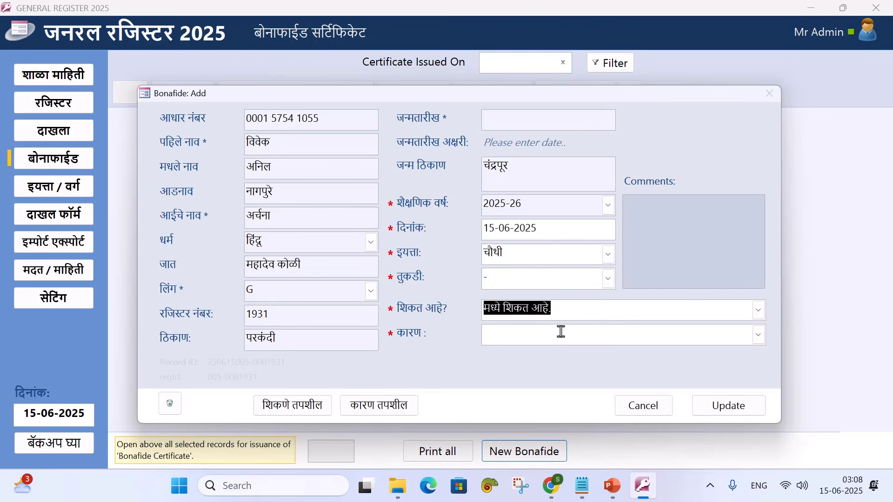
left_click(760, 336)
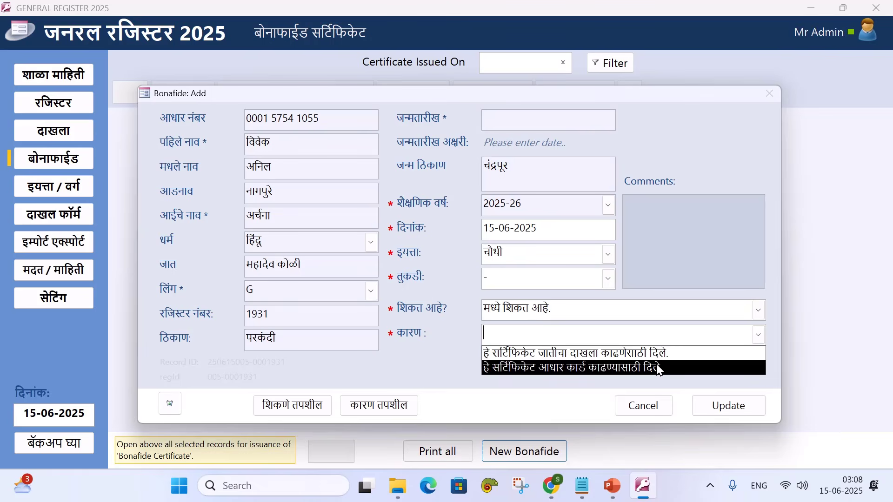
left_click(614, 369)
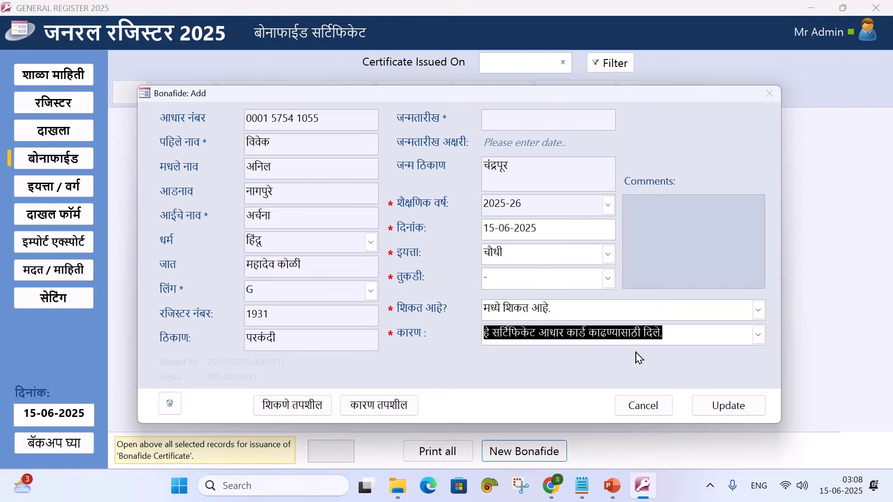
left_click(758, 335)
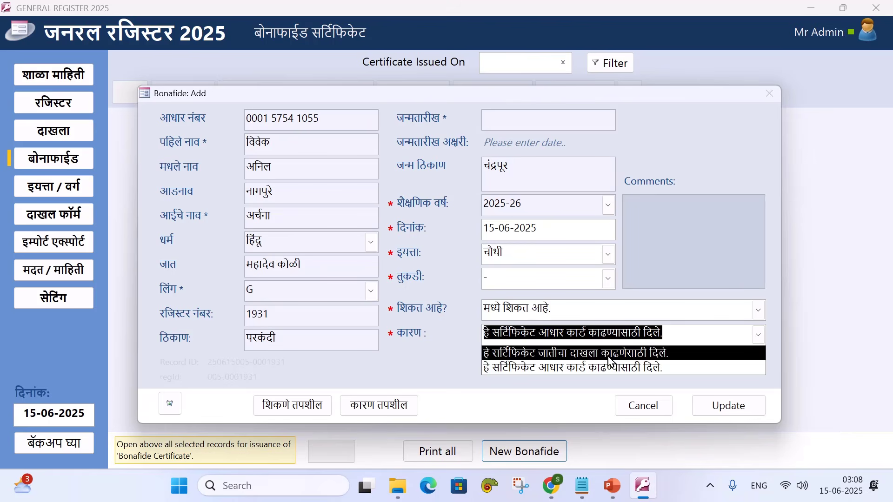
left_click(608, 354)
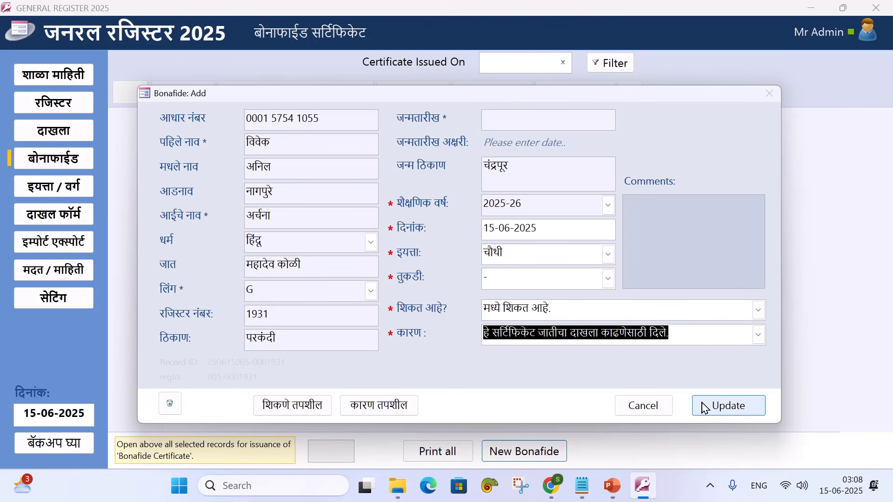
left_click(706, 409)
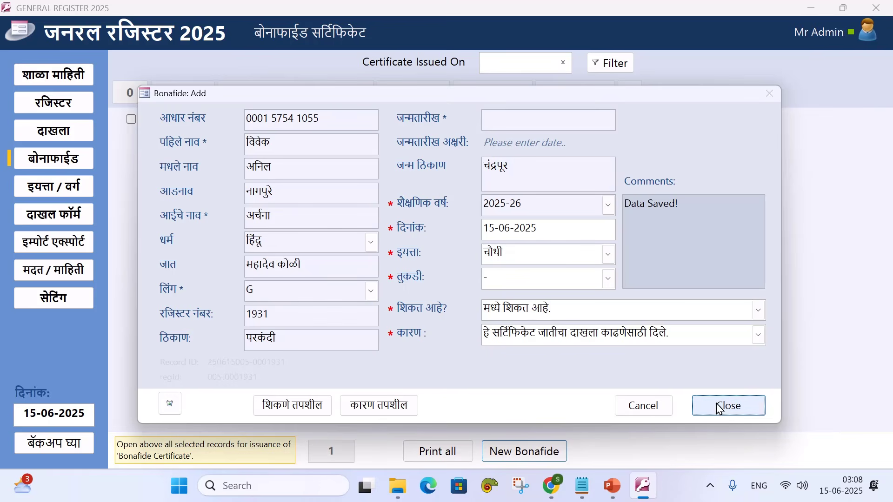
left_click(720, 409)
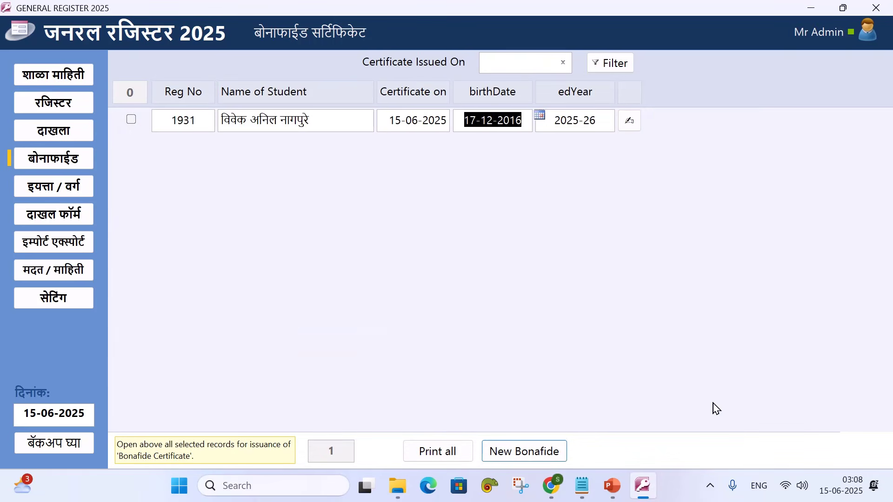
Check student 1931's bonafide record unchanged, then tick its row for printing
left_click(479, 121)
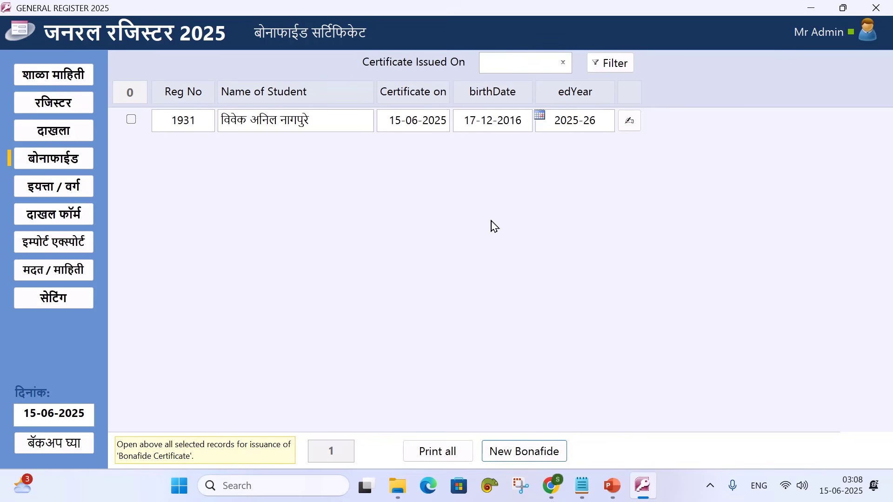
left_click(633, 122)
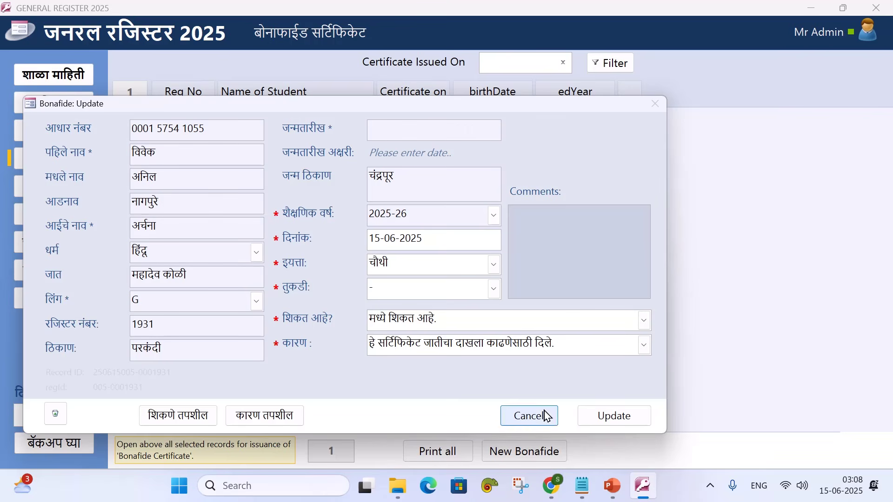
left_click(542, 416)
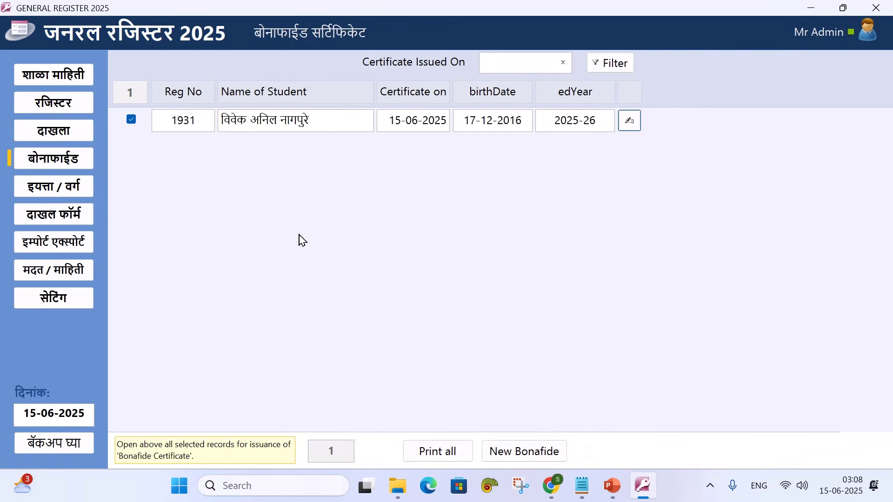
left_click(132, 120)
left_click(131, 120)
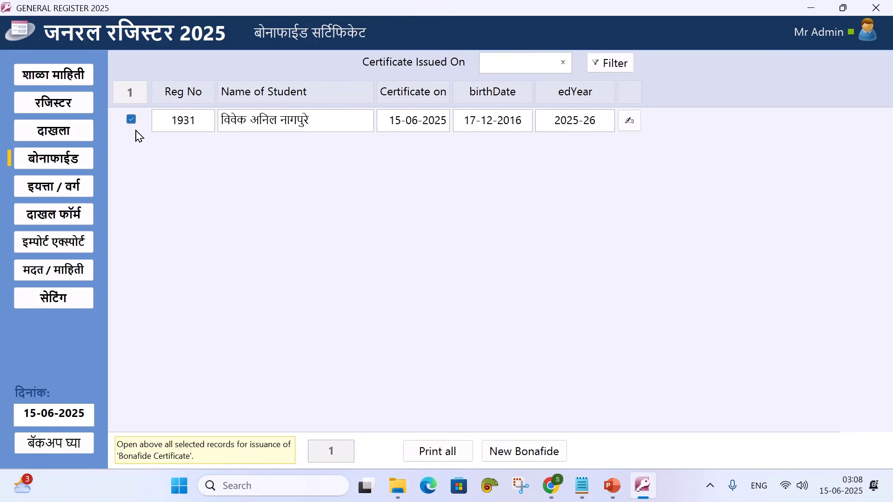
Preview the ticked bonafide certificate zoomed in, close it, then preview and close it again
left_click(433, 450)
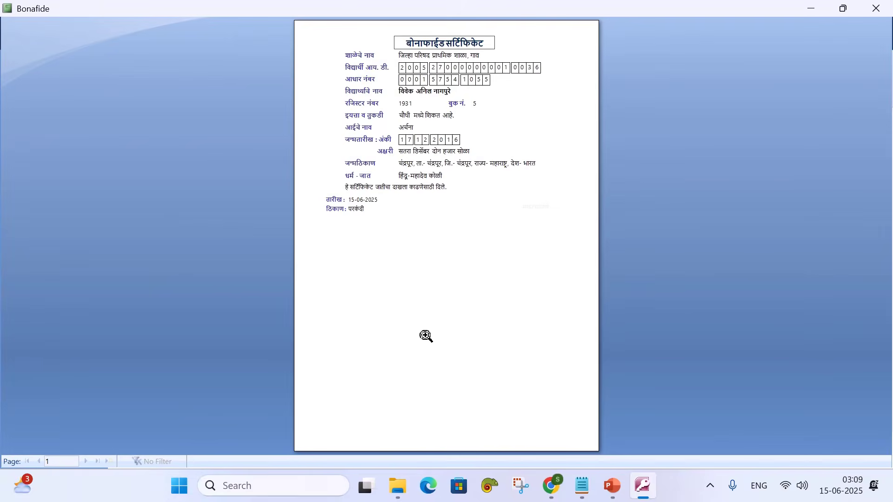
left_click(492, 134)
scroll(480, 225, "up", 3)
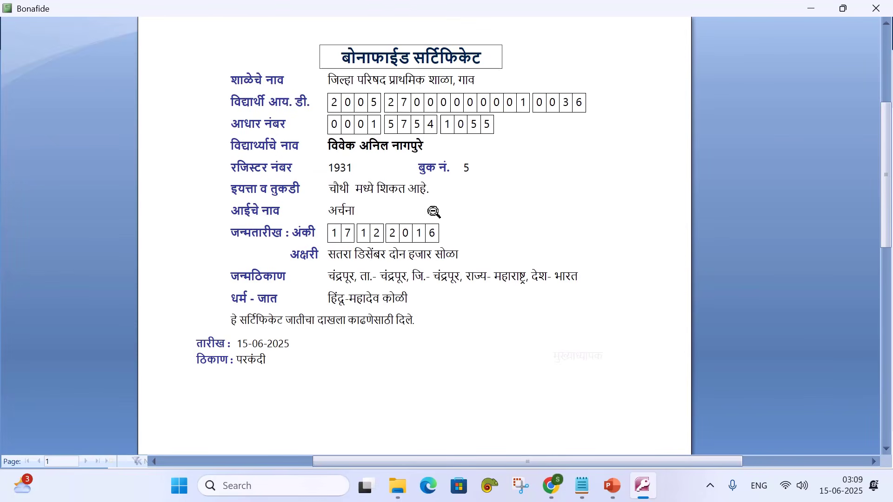
right_click(443, 301)
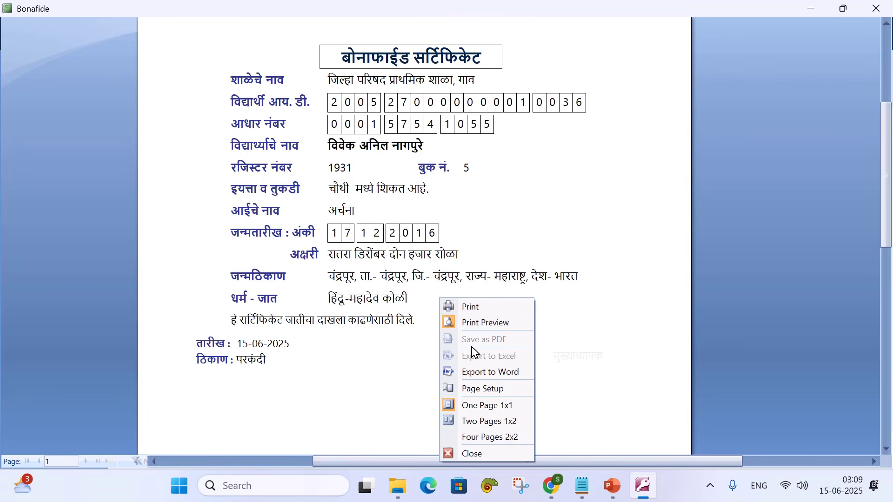
left_click(474, 453)
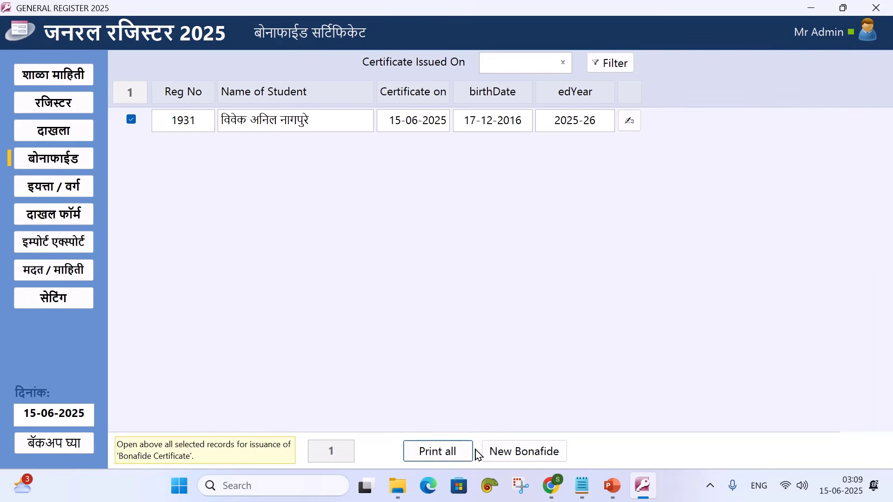
left_click(462, 447)
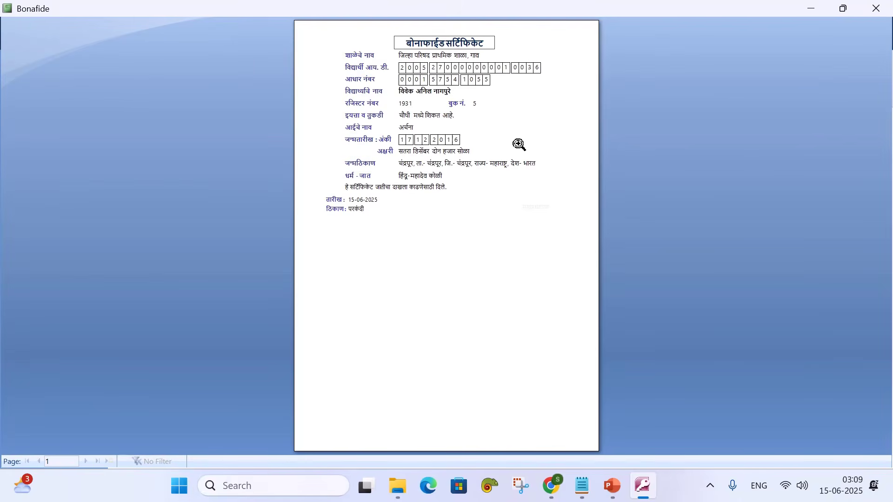
right_click(464, 221)
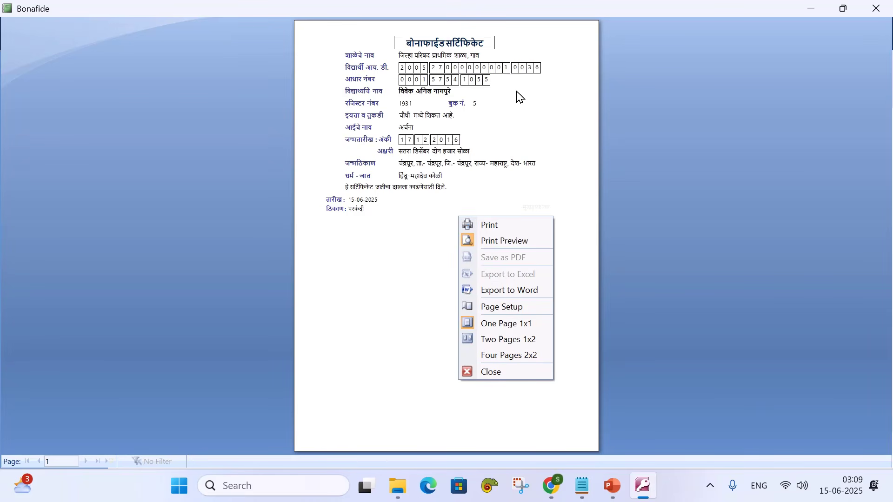
left_click(510, 372)
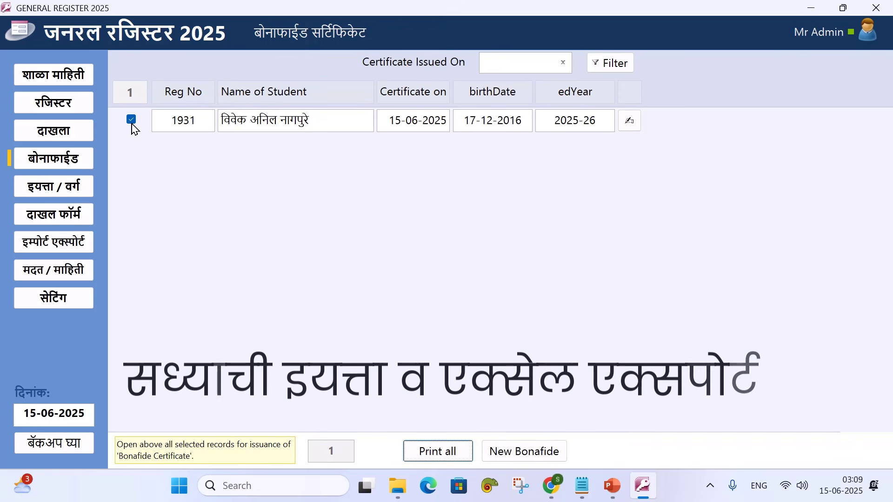
Open the Append to Std student list from the class and division page, dismissing the standards query error
left_click(60, 198)
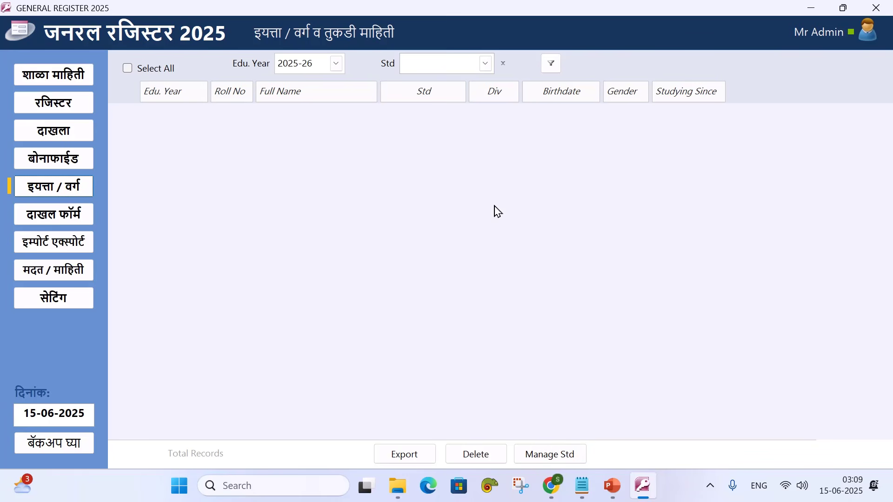
left_click(552, 457)
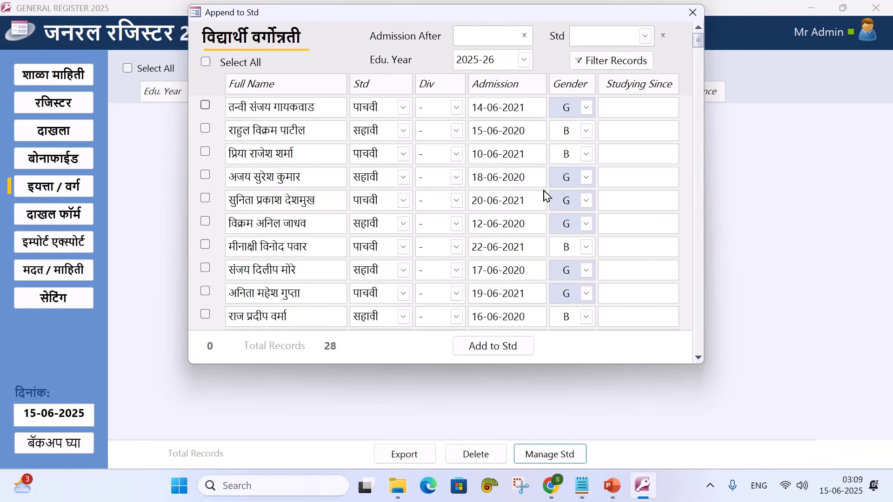
scroll(350, 157, "down", 4)
scroll(351, 160, "up", 3)
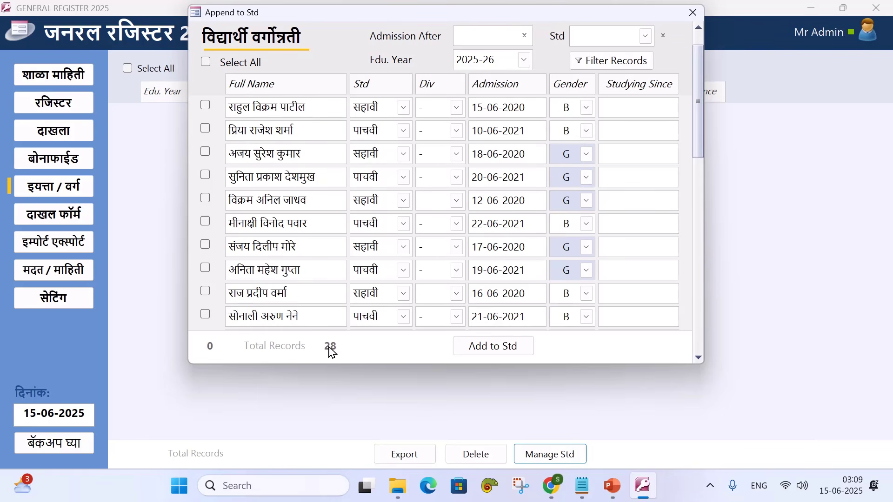
scroll(432, 242, "up", 1)
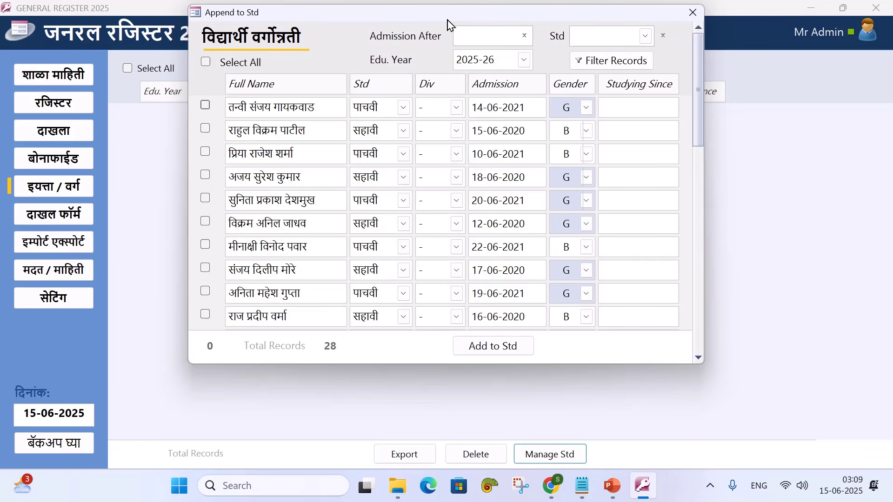
scroll(383, 235, "down", 5)
scroll(388, 242, "up", 5)
left_click(646, 36)
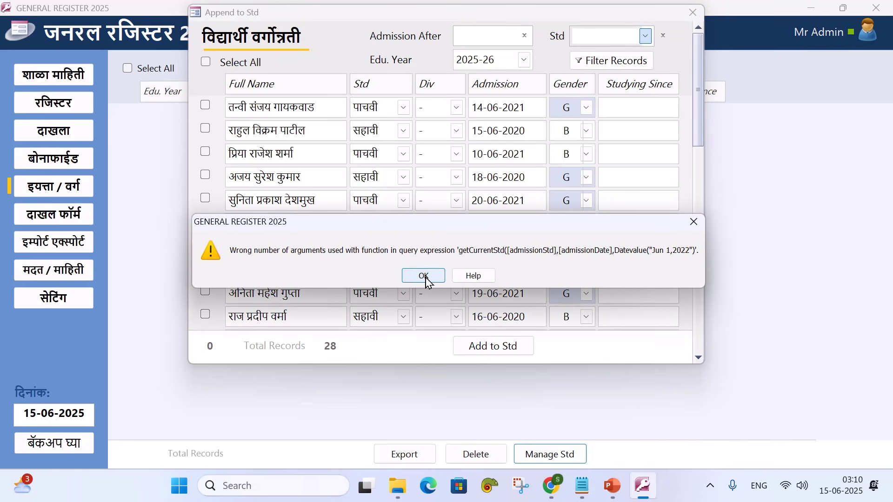
left_click(426, 278)
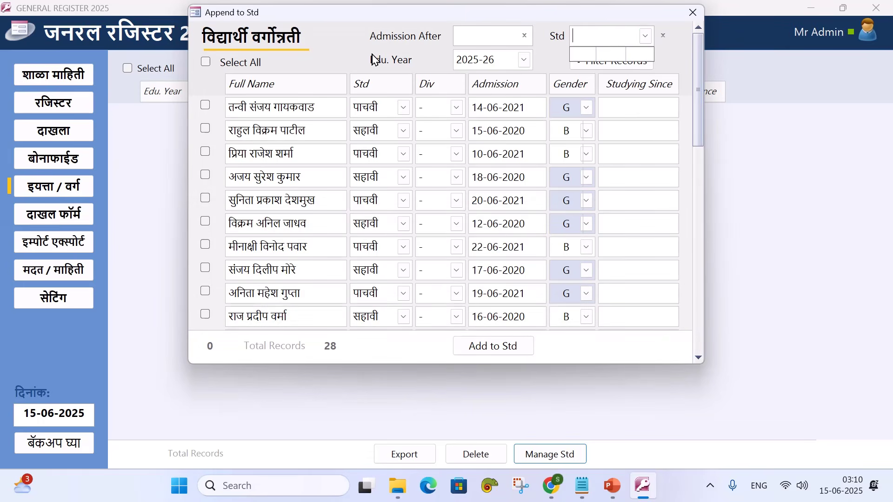
left_click(351, 44)
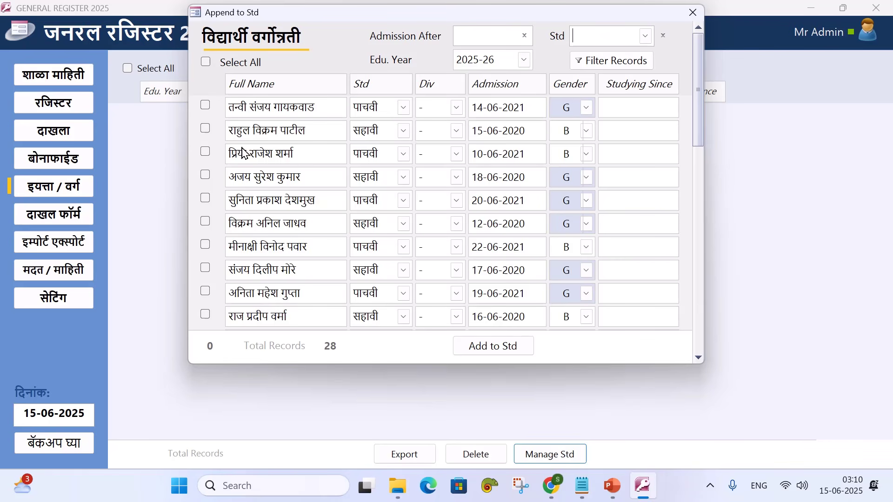
Tick five students, add them to their 2025-26 standards, acknowledge the message, and close the window
left_click(205, 128)
left_click(205, 152)
left_click(205, 175)
left_click(205, 198)
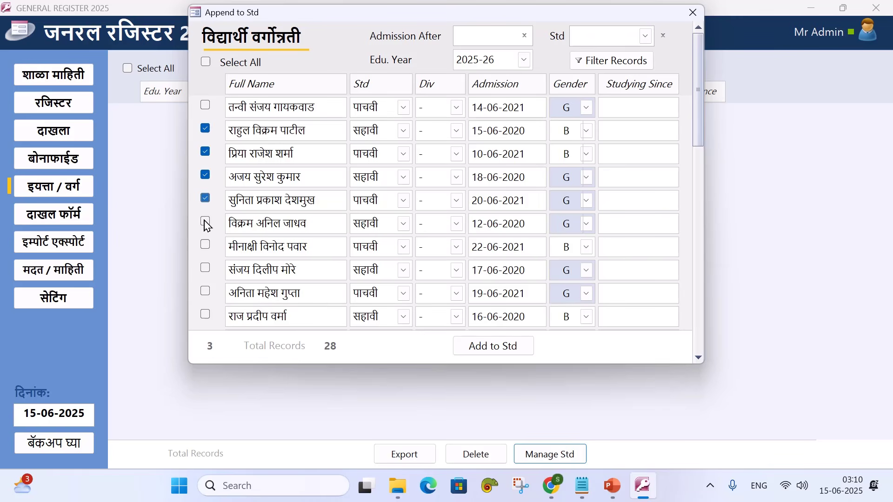
left_click(205, 245)
left_click(488, 352)
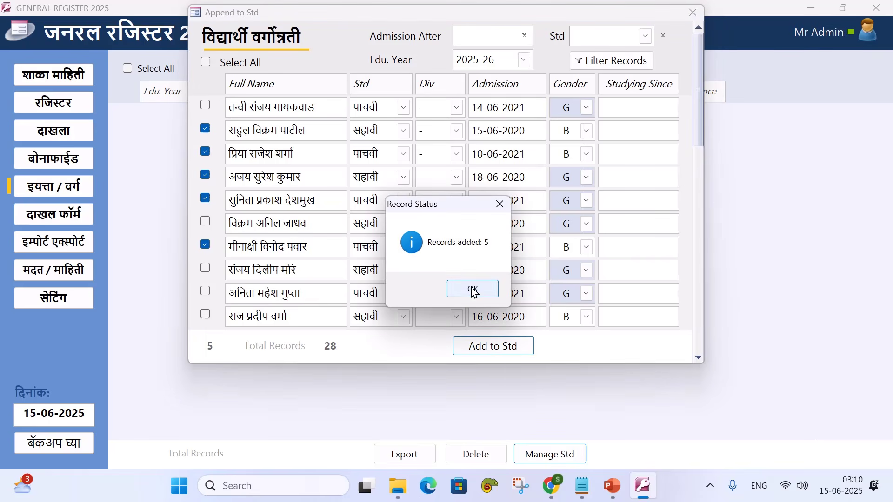
left_click(472, 289)
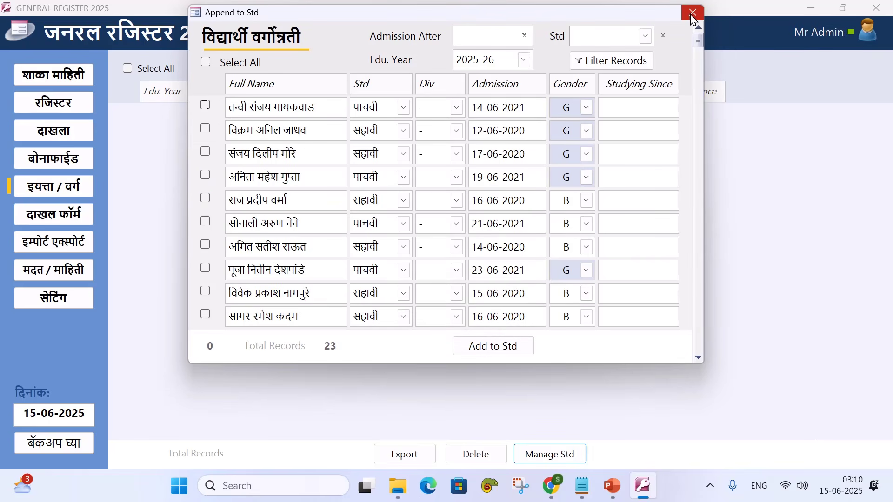
left_click(692, 14)
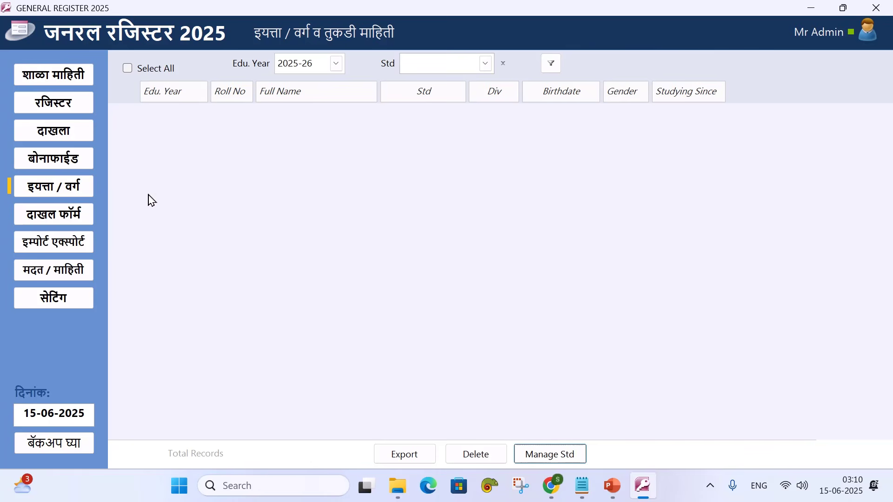
Reload the class list and enter roll numbers 1–3 for पाचवी and 1–2 for सहावी
left_click(73, 222)
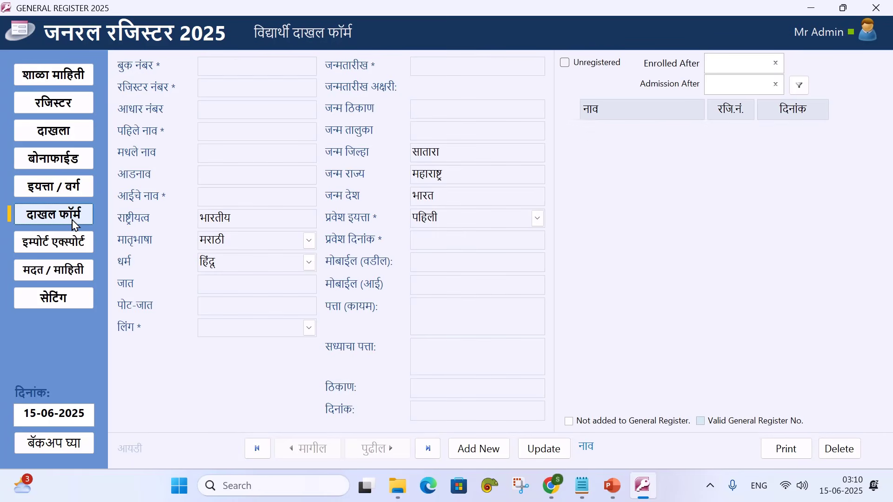
left_click(75, 196)
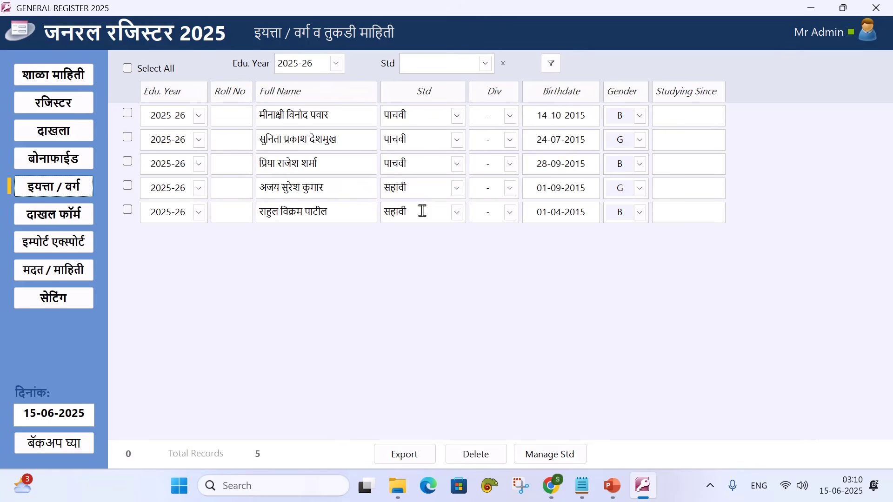
left_click(230, 120)
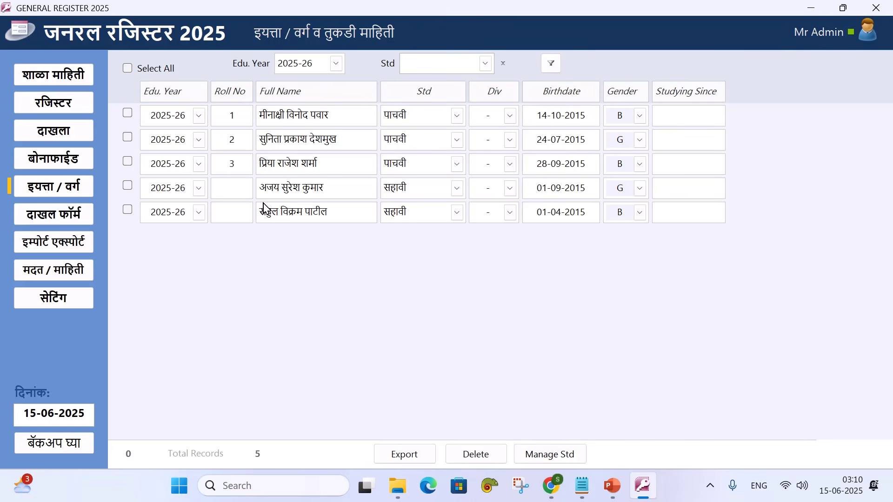
left_click(245, 192)
type("1")
left_click(230, 212)
type("2")
left_click(510, 116)
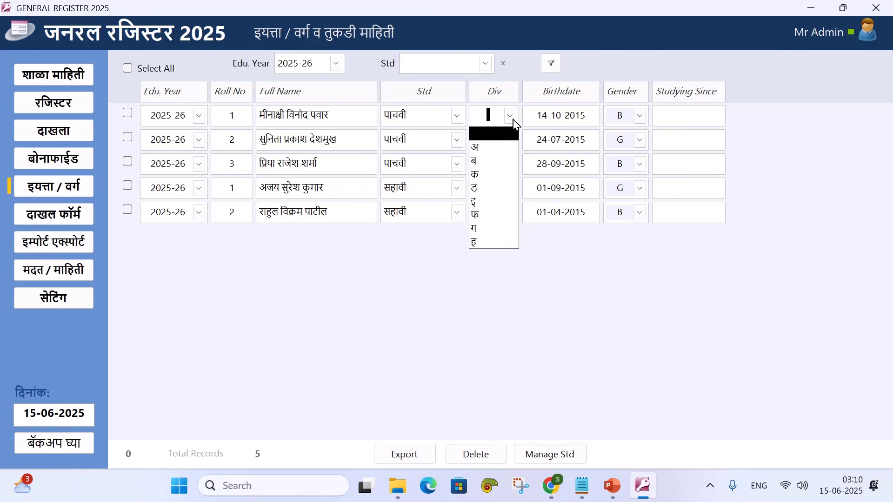
left_click(513, 121)
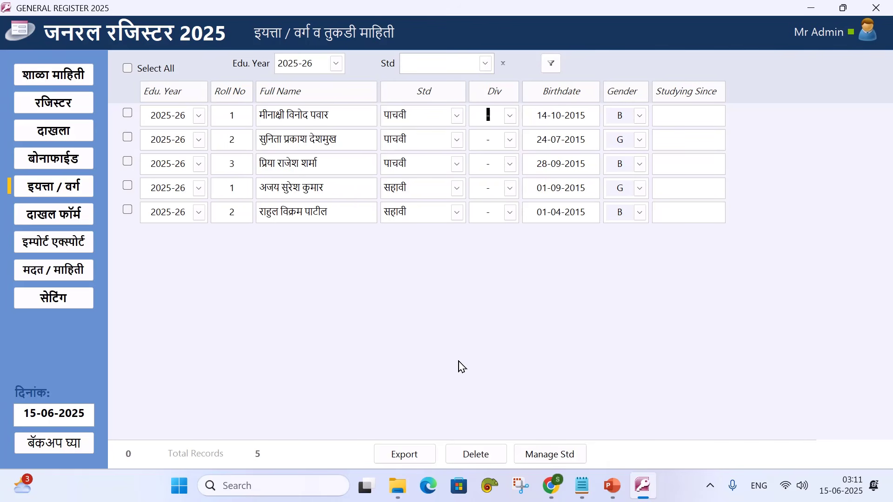
In the student-append window, set Studying Since to 15/6/24 for all rows
left_click(539, 454)
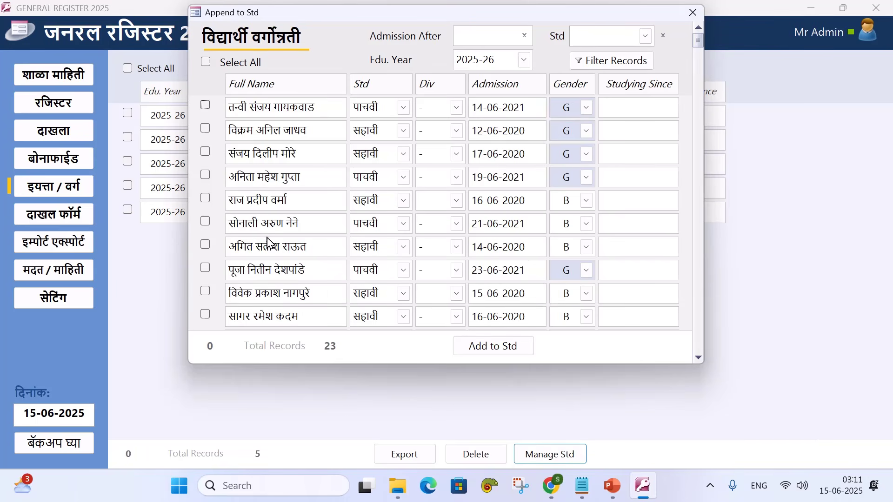
scroll(271, 242, "down", 2)
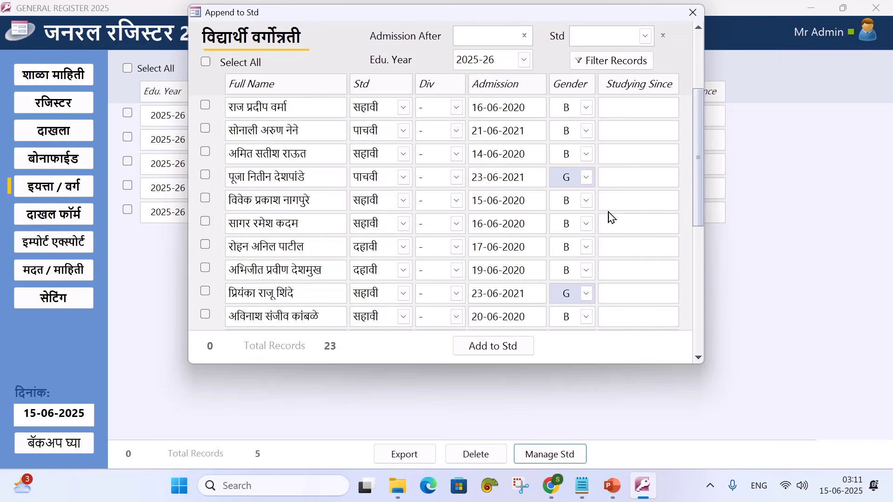
scroll(610, 216, "up", 2)
left_click(634, 105)
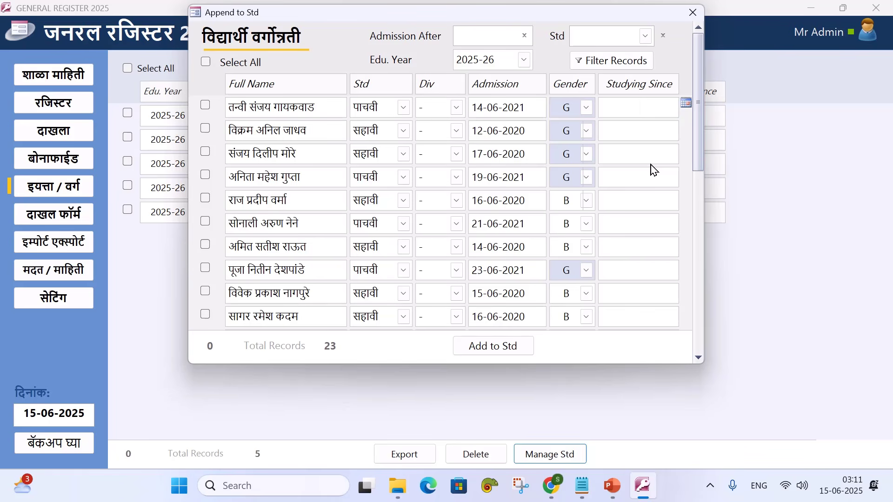
type("15/6/24")
left_click(648, 134)
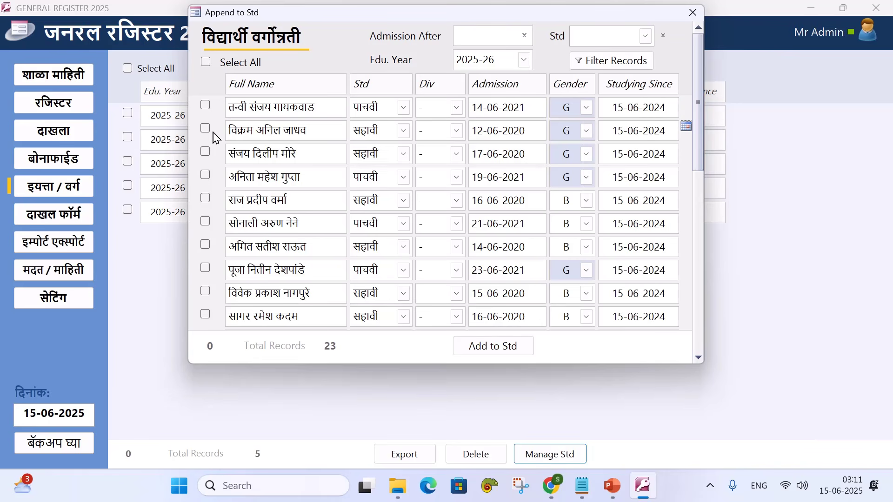
Tick four सहावी students, add them to their class, and acknowledge the records-added message
left_click(205, 198)
left_click(205, 222)
left_click(206, 246)
left_click(205, 268)
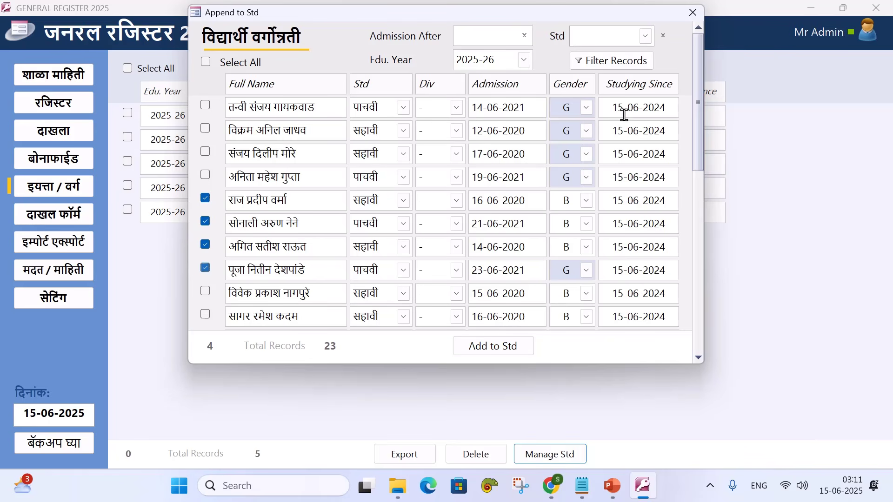
left_click(206, 268)
left_click(205, 222)
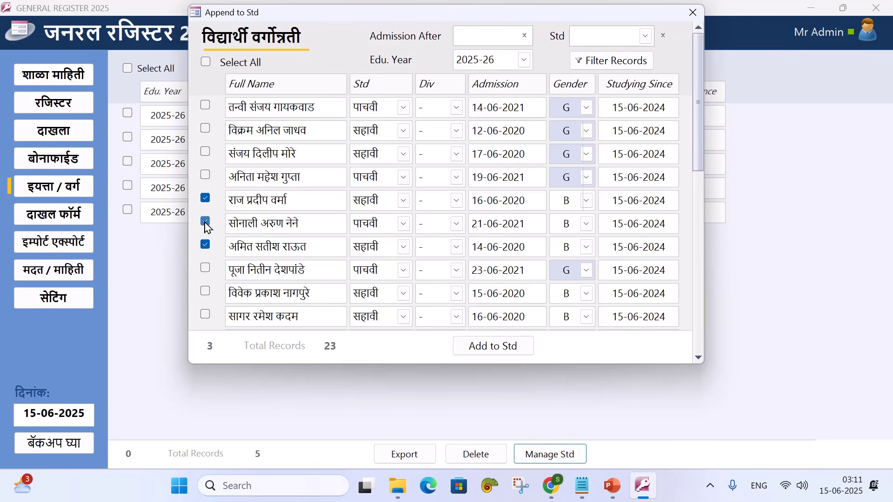
left_click(205, 268)
left_click(205, 292)
left_click(205, 315)
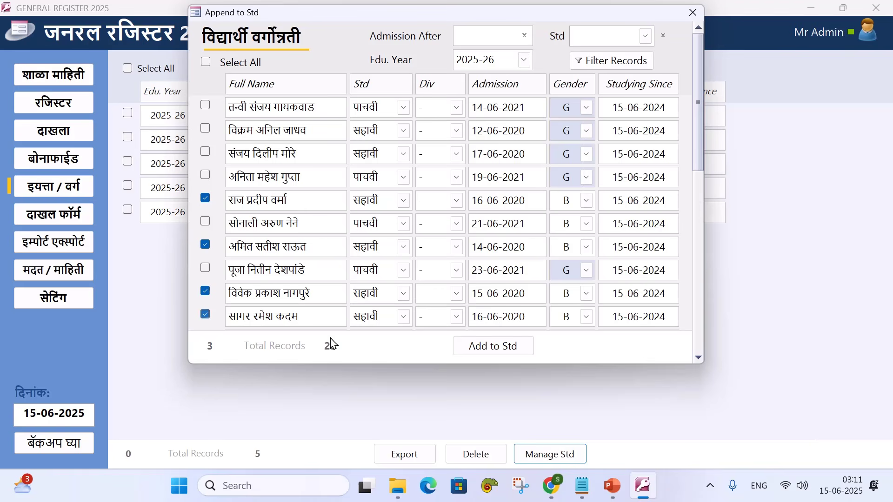
left_click(494, 350)
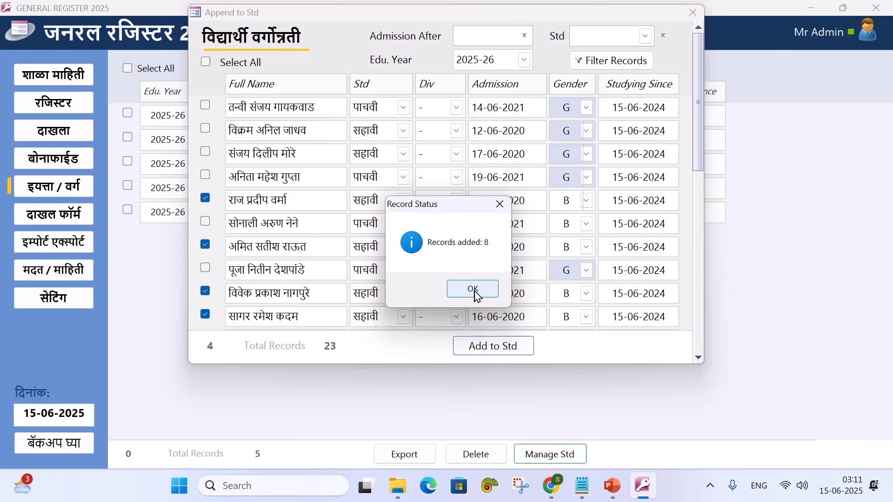
left_click(473, 289)
Close the append window and reload the class list to show nine students
scroll(415, 253, "down", 1)
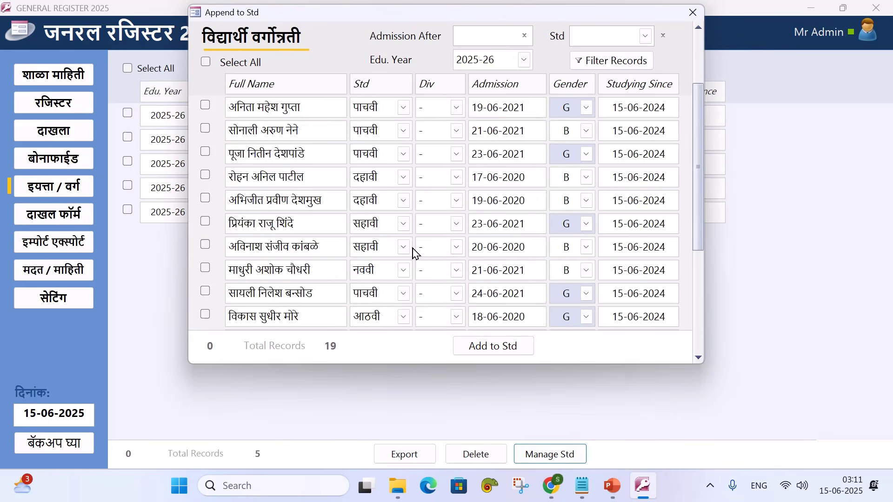
scroll(415, 253, "down", 4)
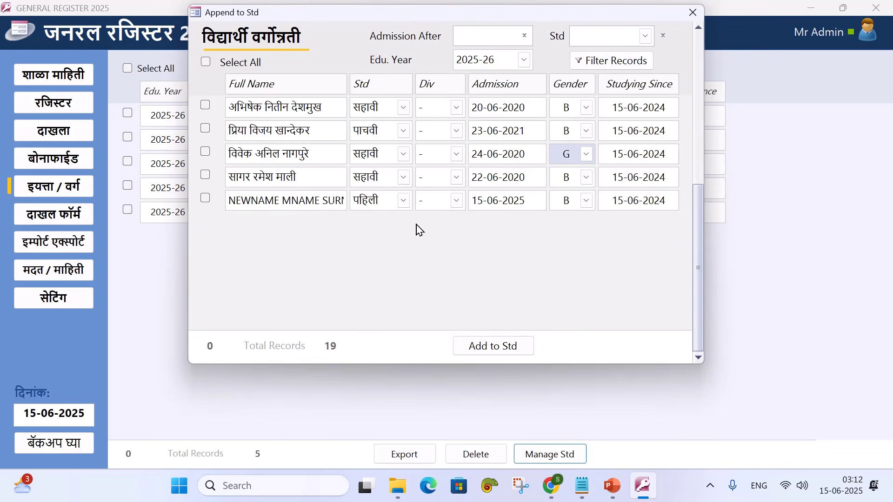
left_click(693, 13)
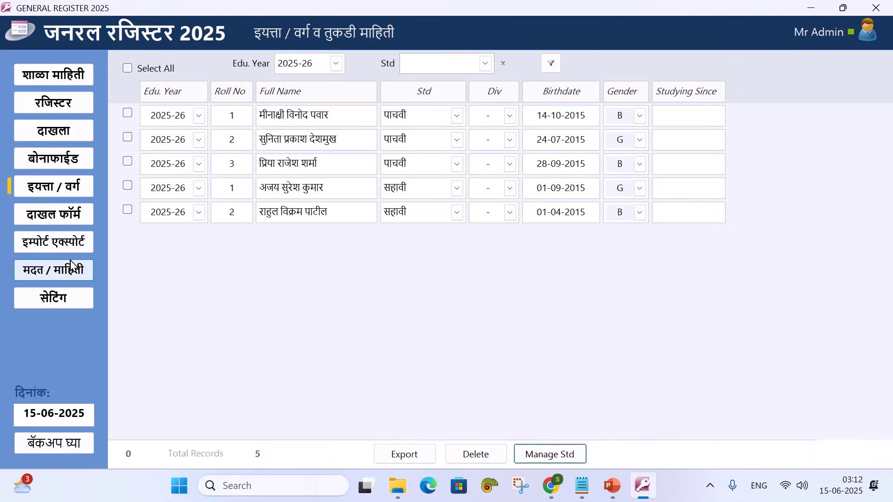
left_click(66, 219)
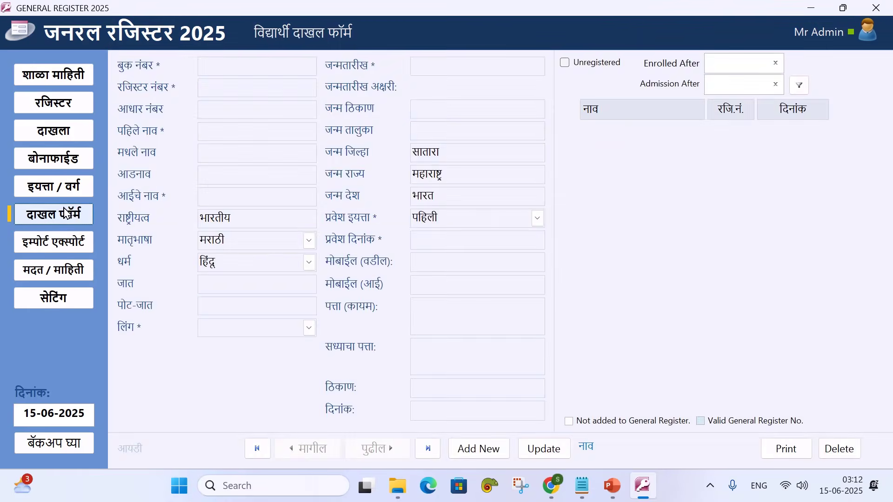
left_click(54, 187)
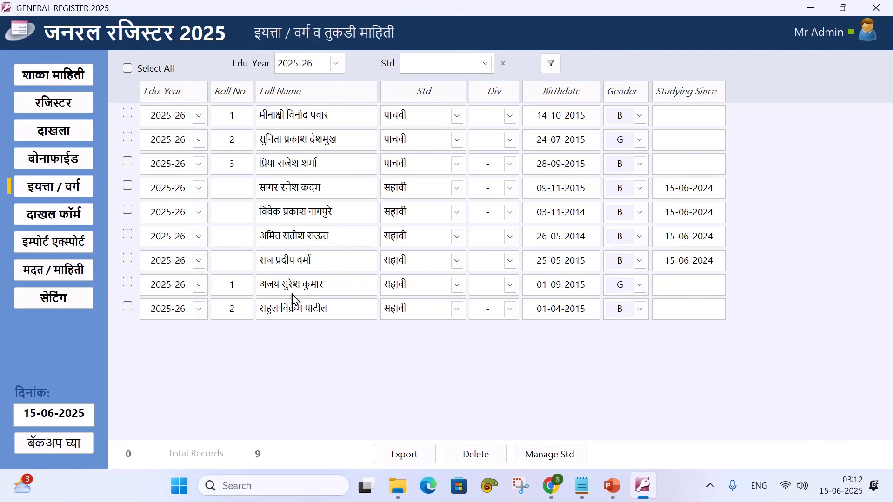
Enter roll numbers 3 and 4 for the remaining सहावी students and delete the stray 6
left_click(234, 259)
left_click(232, 236)
type("45")
left_click(242, 186)
type("6")
left_click(241, 217)
left_click_drag(222, 190, 224, 215)
key("BackSpace")
key("BackSpace")
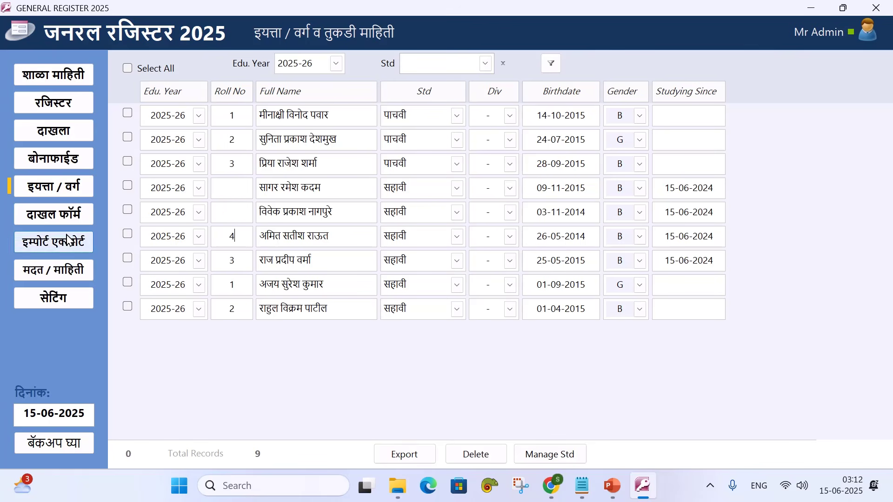
Reload the class list via दाखल फॉर्म and इयत्ता / वर्ग to re-sort by roll number
left_click(63, 219)
left_click(64, 194)
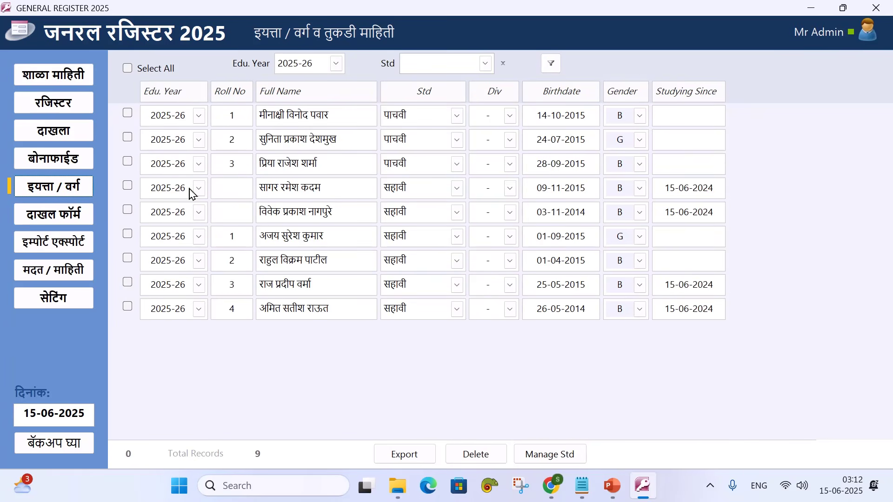
left_click(485, 63)
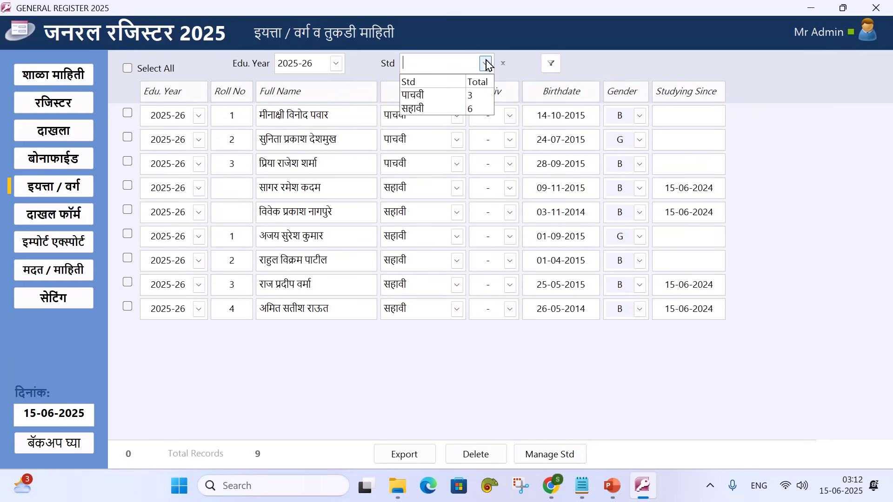
Filter the class list to the six सहावी students for 2025-26, then go to सेटिंग
left_click(475, 110)
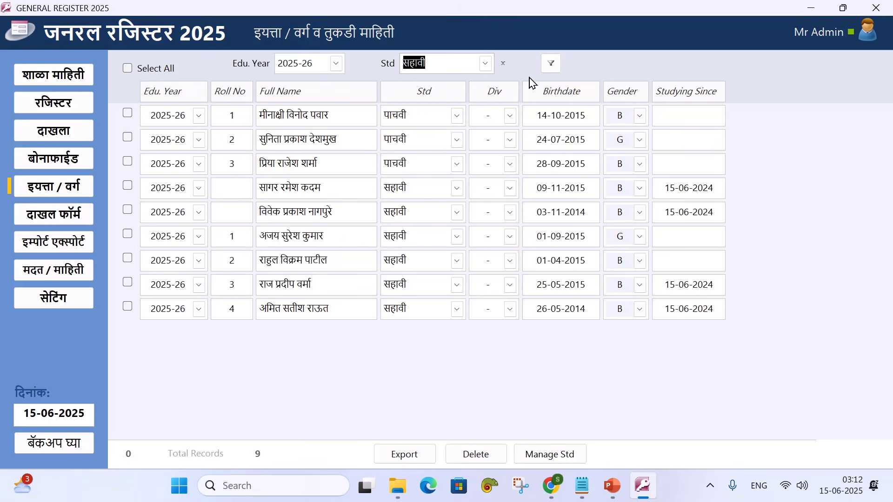
left_click(551, 63)
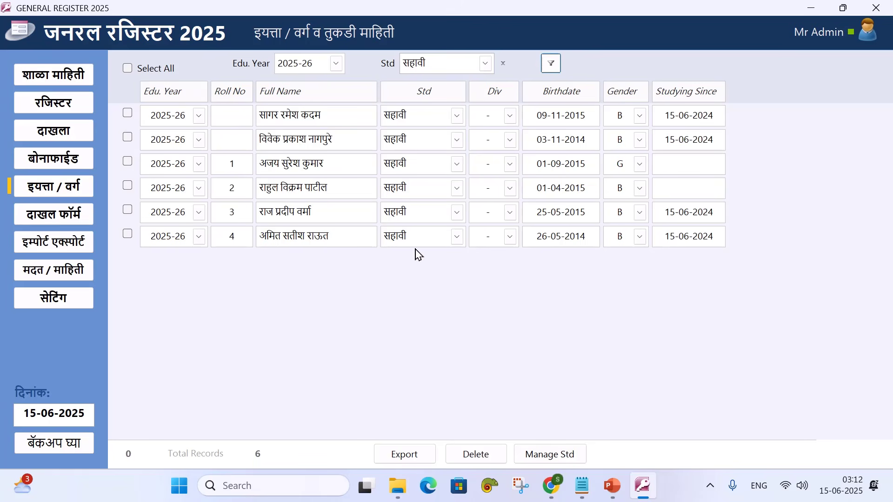
left_click(337, 65)
left_click(337, 66)
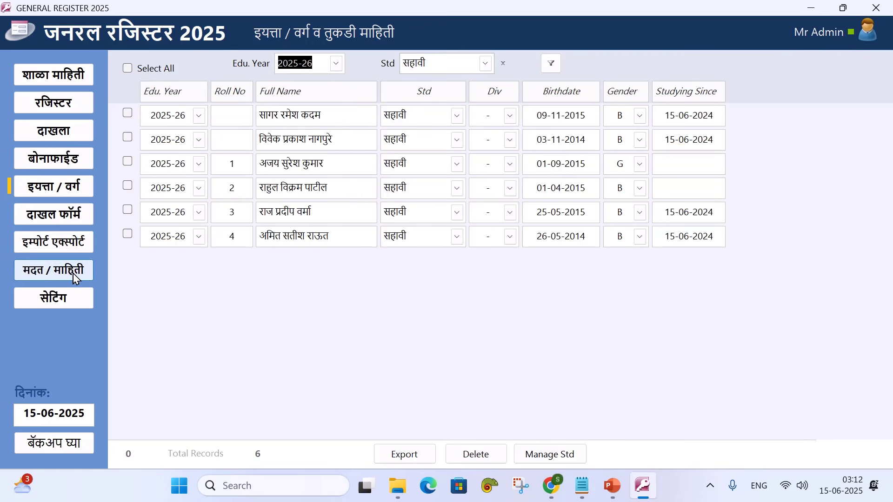
left_click(67, 298)
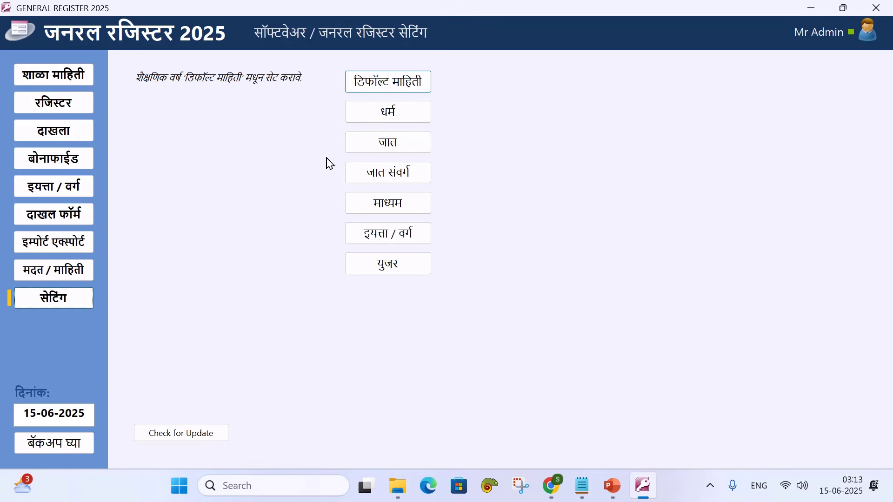
left_click(377, 90)
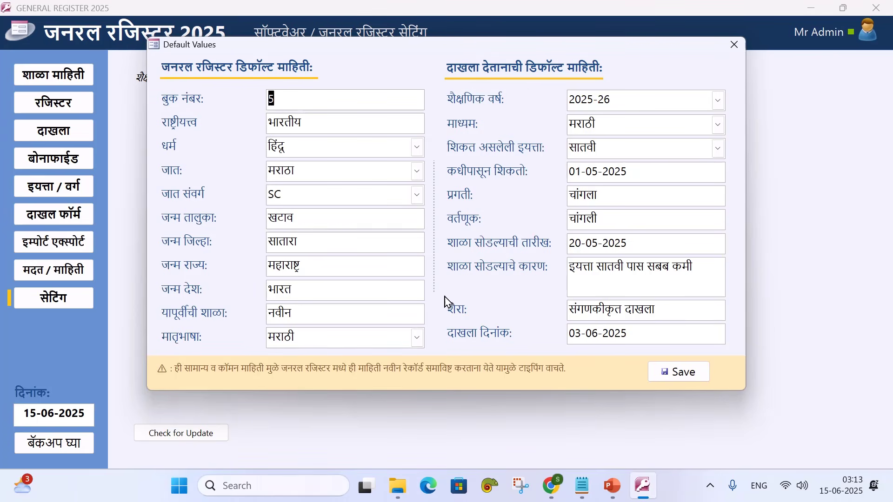
left_click(734, 45)
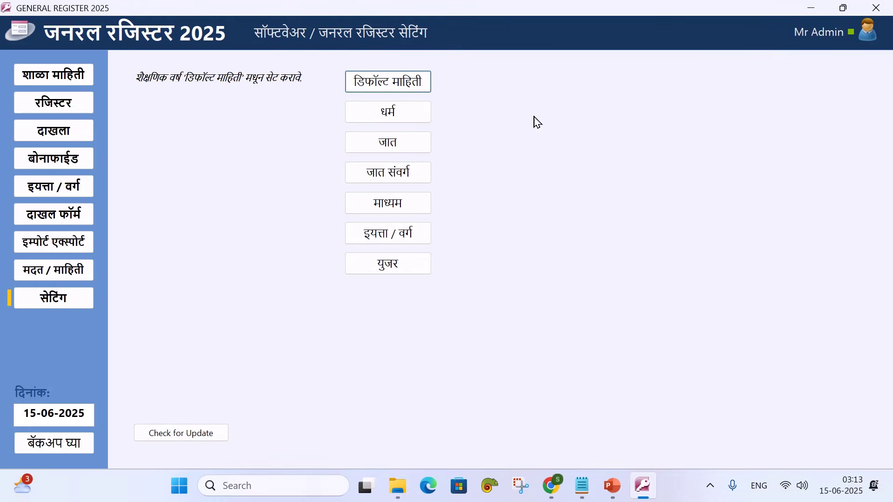
left_click(401, 116)
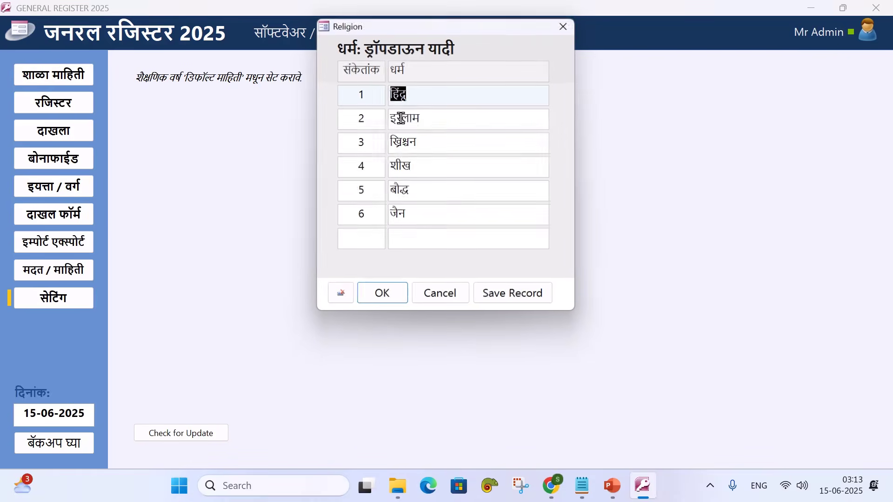
left_click(566, 28)
left_click(409, 147)
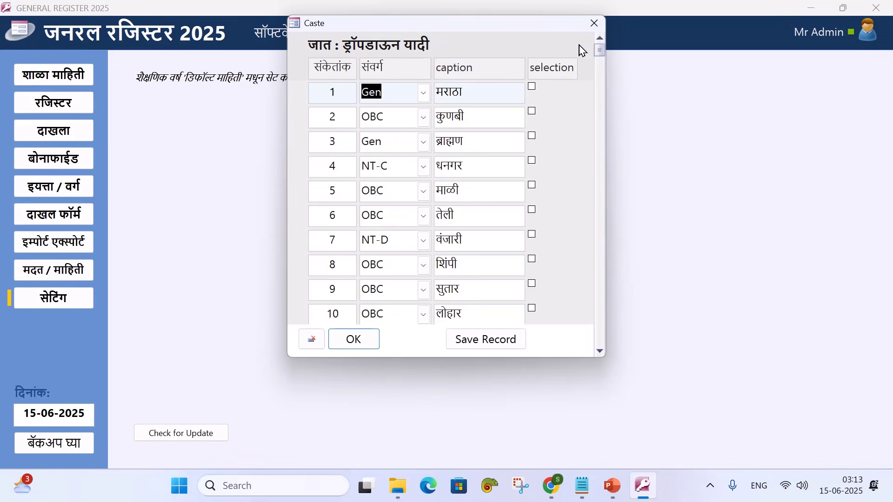
left_click(594, 25)
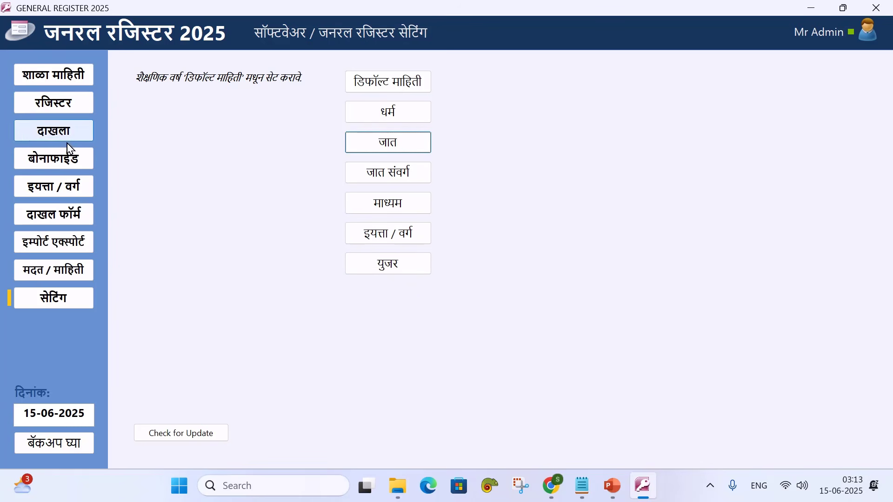
left_click(87, 187)
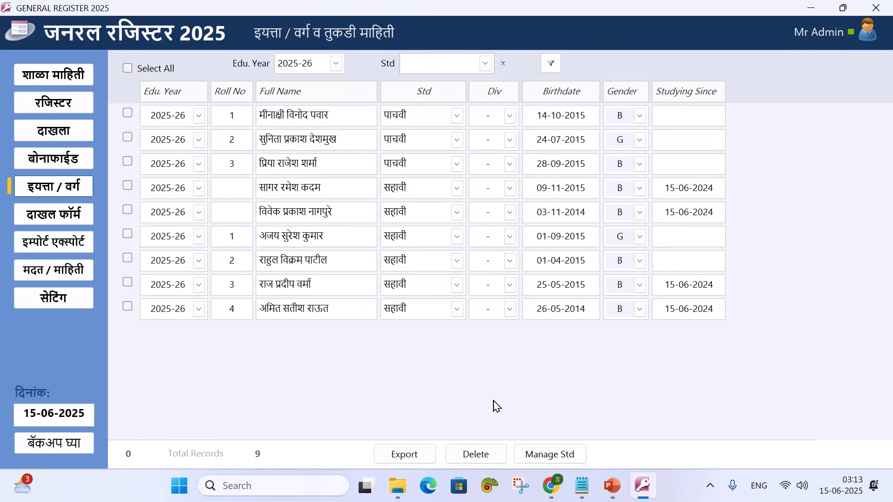
Review the Manage Std promotion list of the nine 2025-26 students and close it
left_click(550, 449)
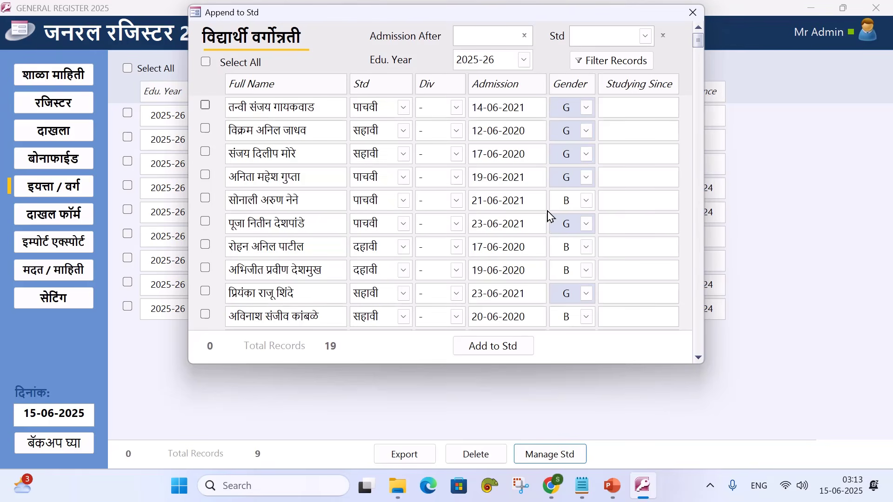
scroll(409, 246, "down", 3)
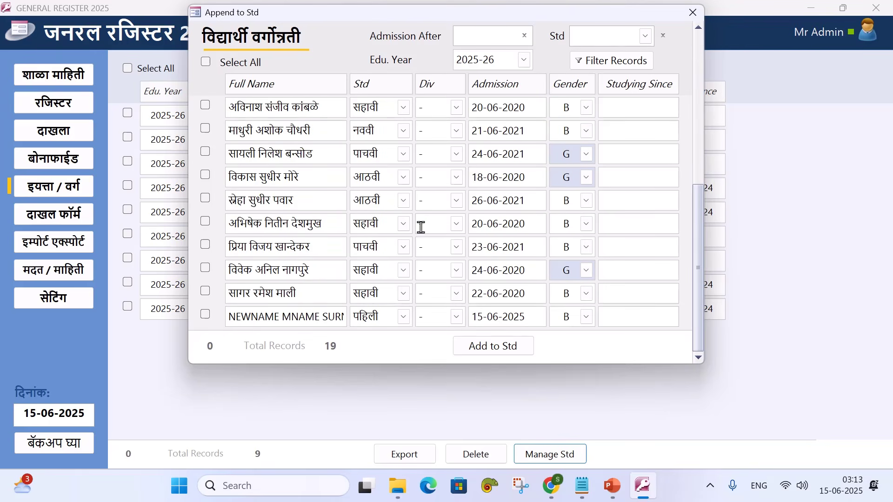
left_click(692, 13)
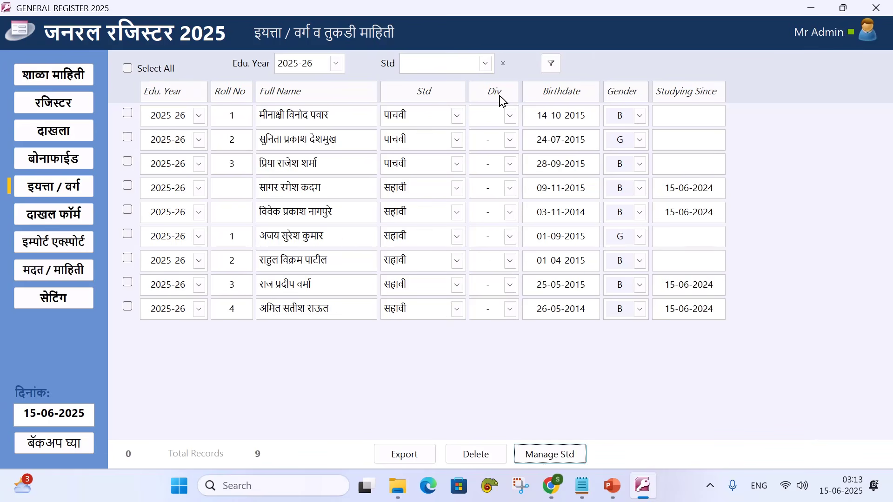
Start an Excel export limited to the सहावी standard
left_click(411, 459)
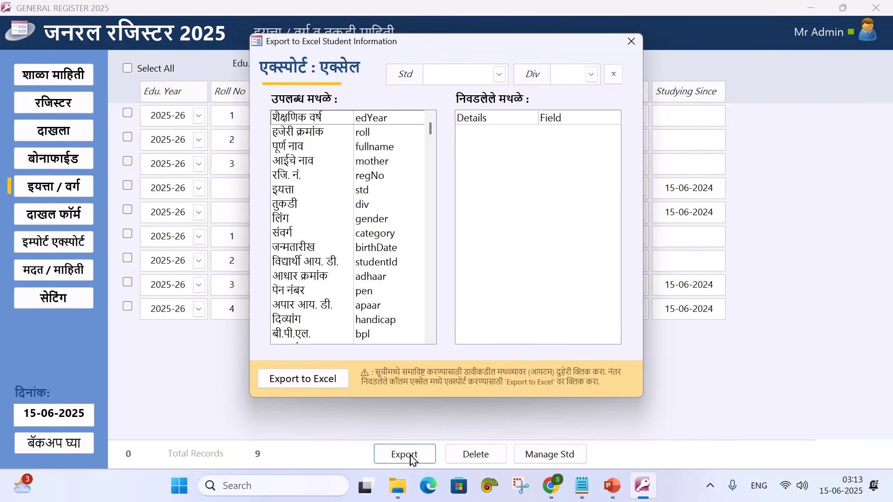
left_click(499, 74)
left_click(452, 174)
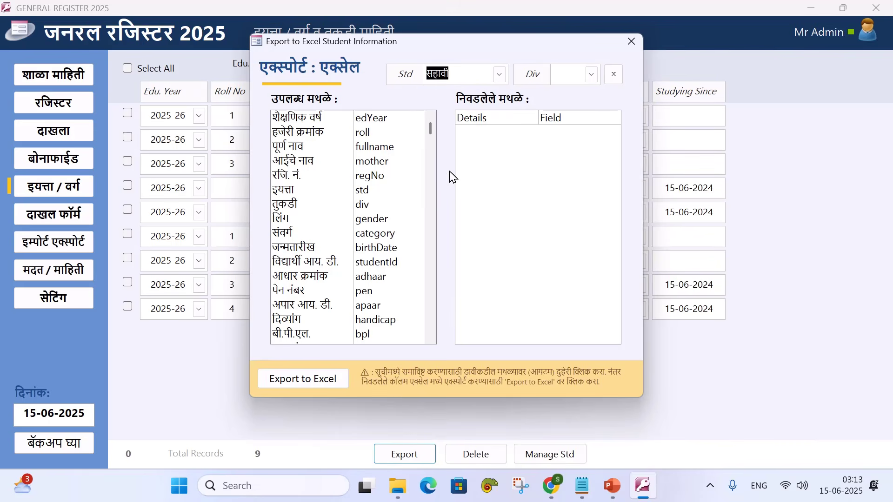
left_click(590, 95)
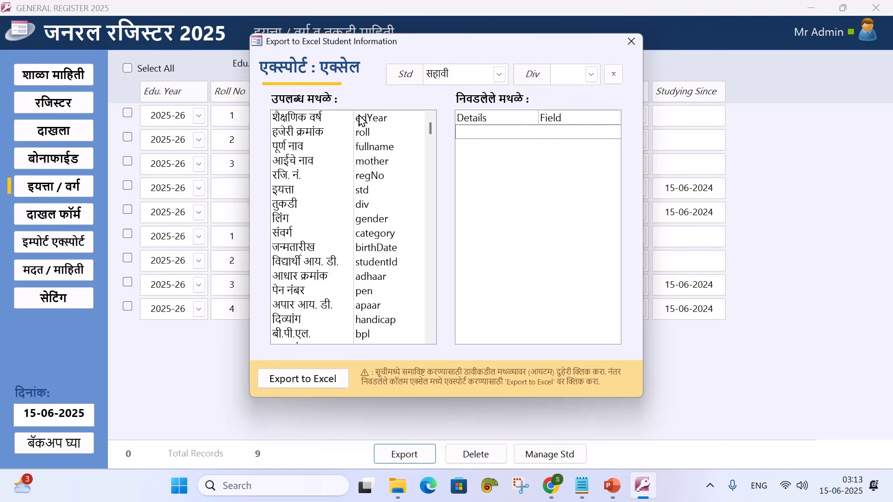
Add roll, fullname, regNo, std, category and birthDate fields to the export
double_click(306, 134)
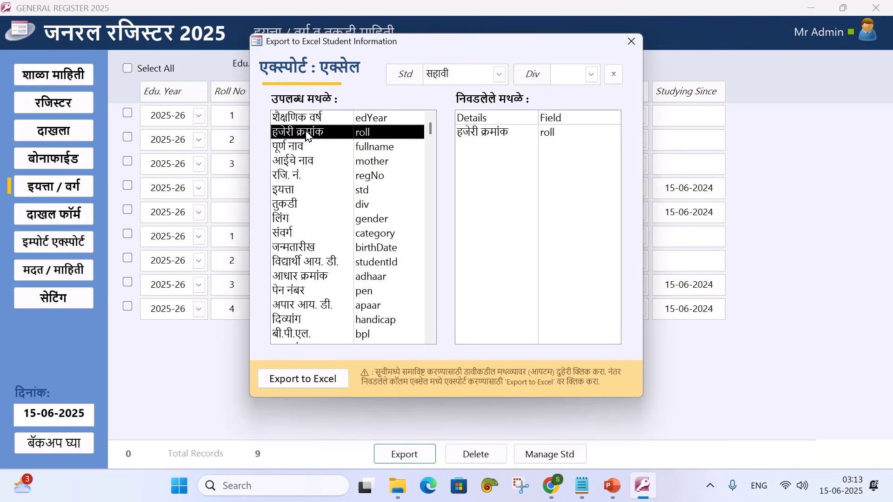
double_click(306, 149)
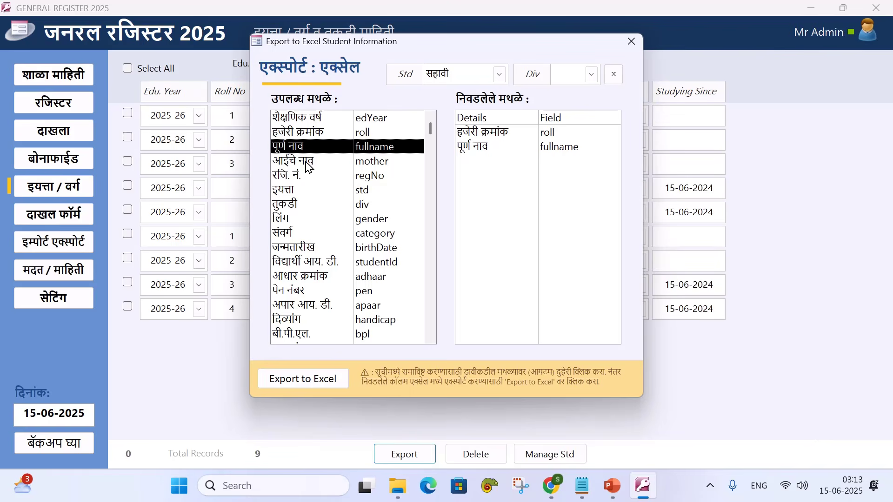
double_click(307, 177)
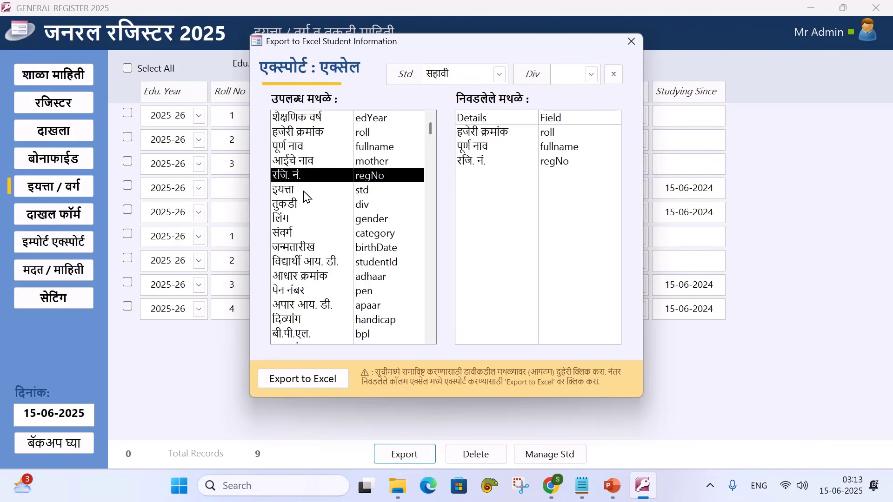
double_click(305, 192)
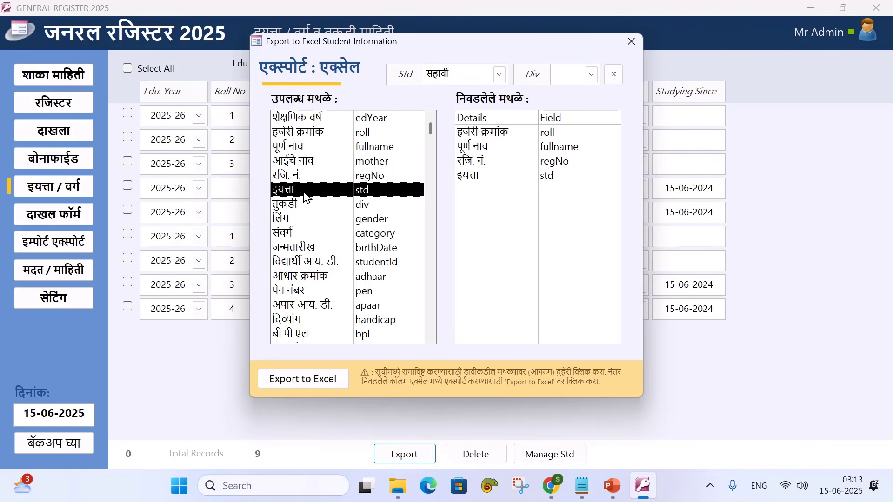
double_click(292, 236)
double_click(296, 250)
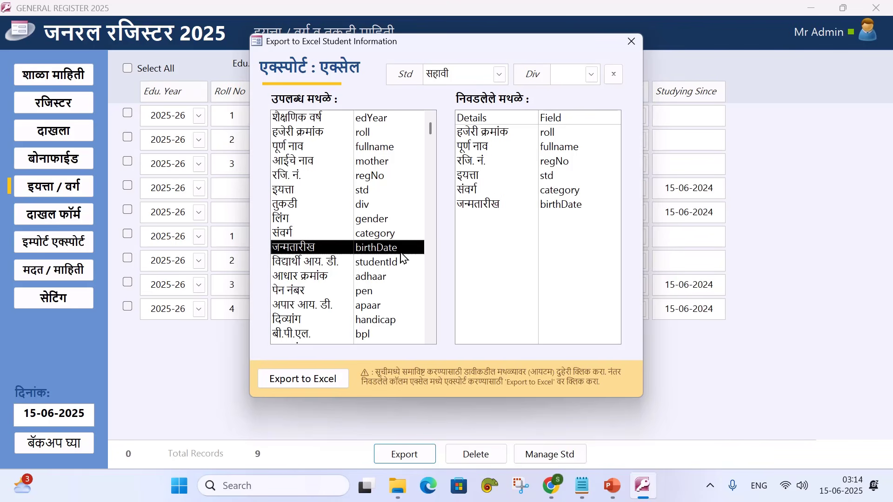
scroll(402, 255, "down", 2)
scroll(404, 259, "up", 3)
Set the division to '-' after the blank-division warning and export to Excel
left_click(317, 388)
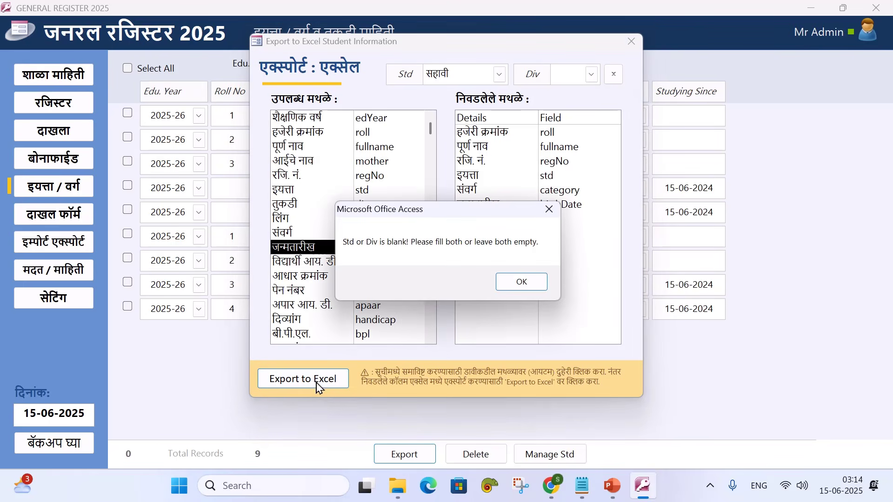
left_click(519, 282)
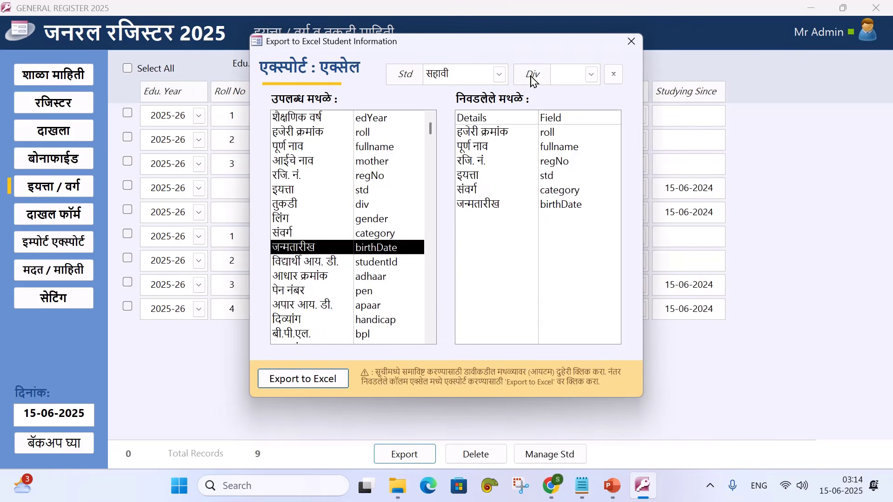
left_click(593, 75)
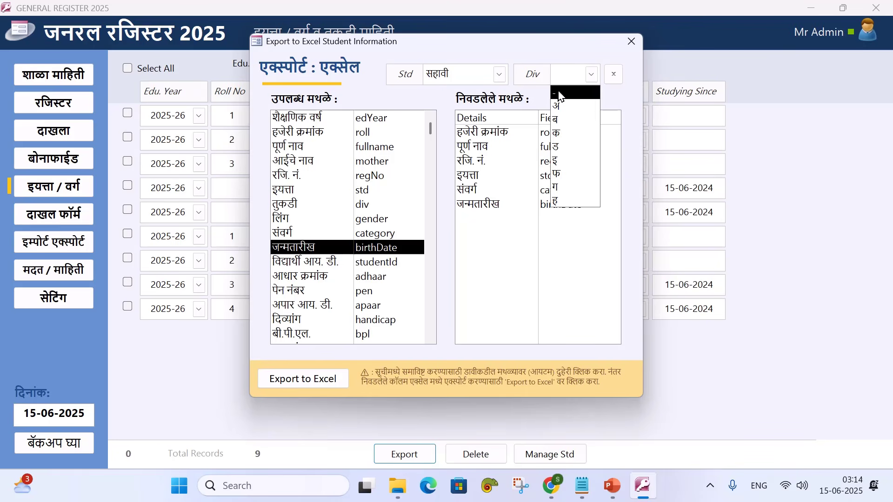
left_click(562, 98)
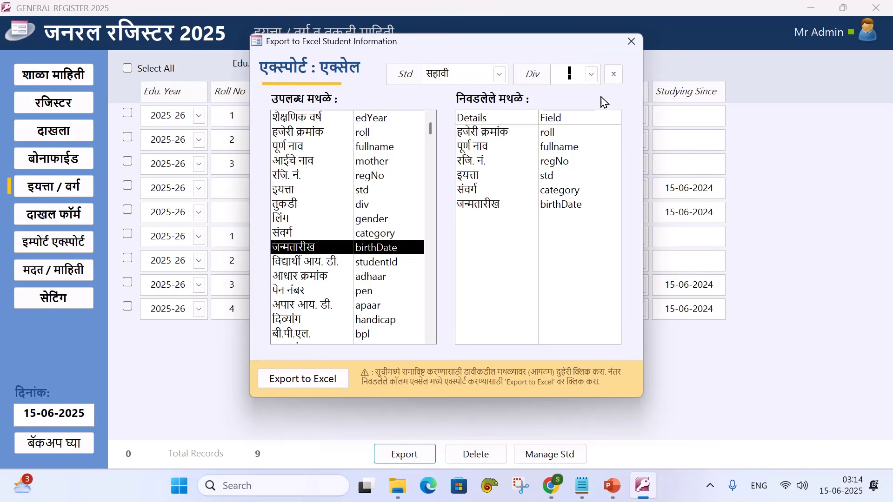
key("Tab")
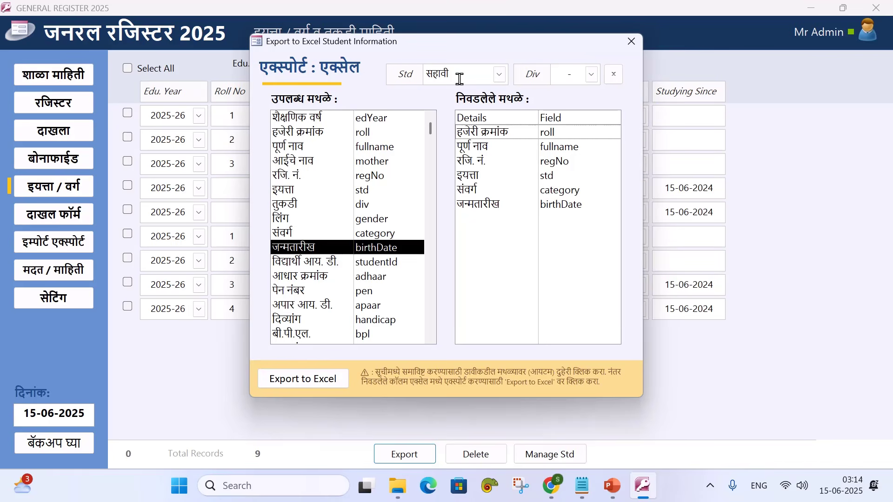
left_click(332, 380)
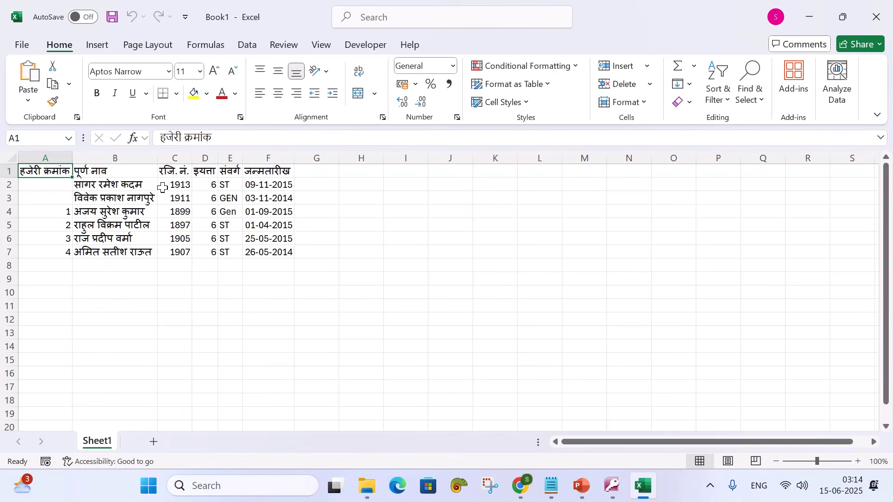
Widen column C of the exported सहावी list in Excel, then close the workbook
left_click(55, 182)
left_click(54, 198)
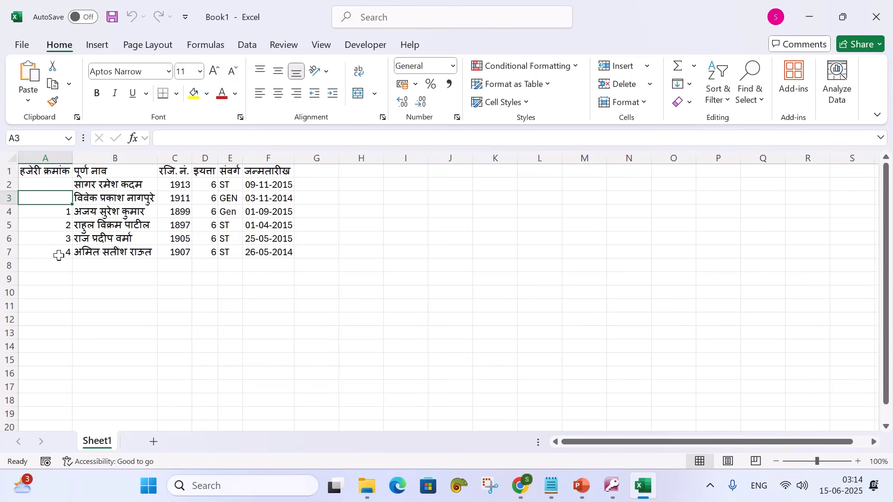
left_click_drag(193, 160, 327, 159)
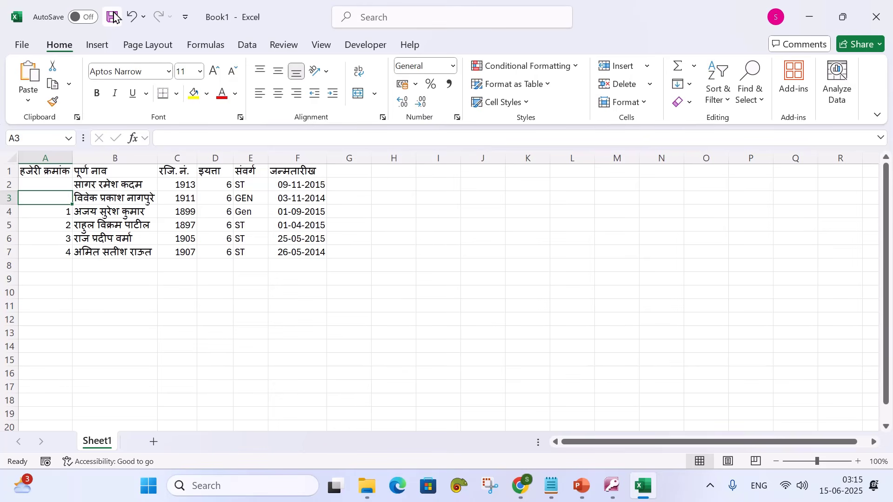
left_click(885, 17)
Discard the workbook unsaved, acknowledge Export Complete, clear Std and Div, and close the export window
left_click(460, 261)
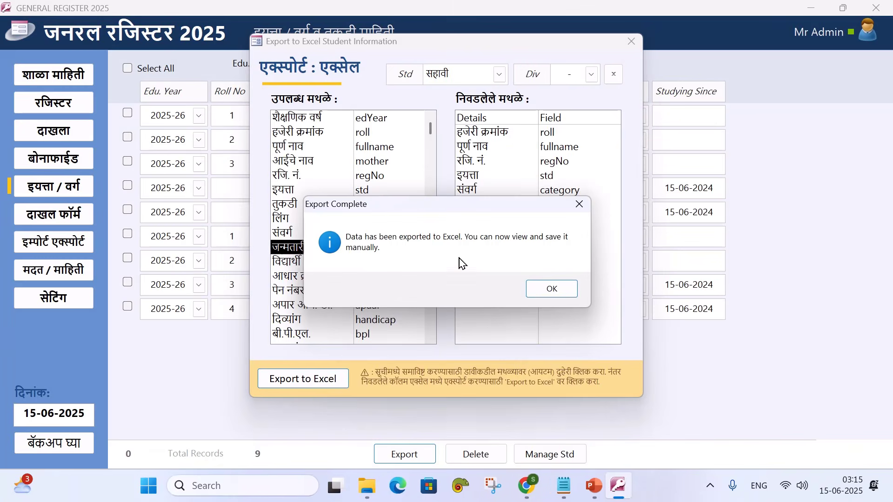
left_click(537, 287)
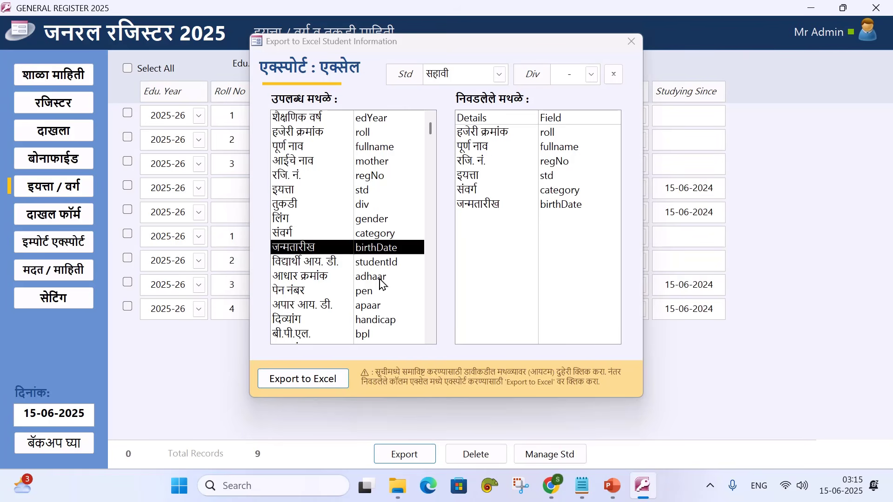
left_click(611, 75)
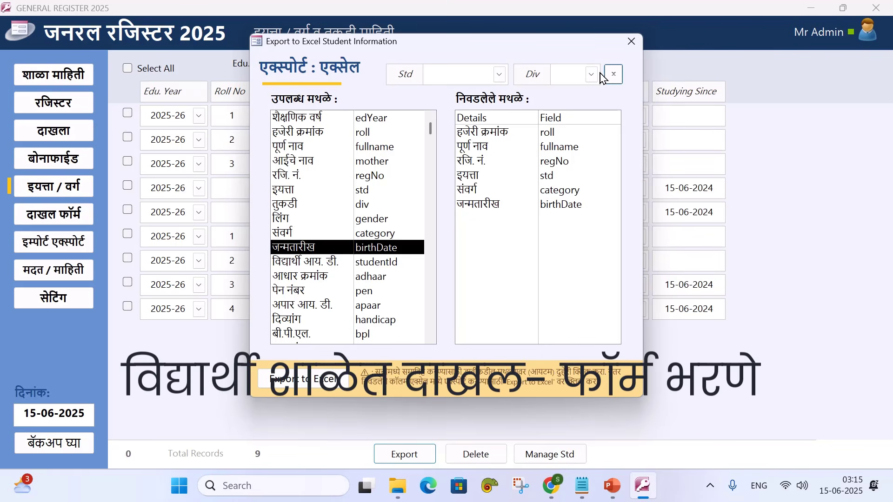
left_click(629, 42)
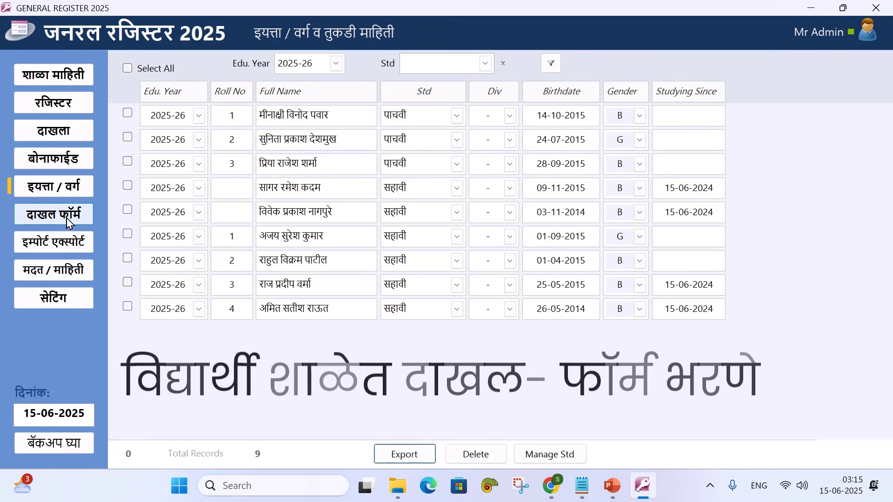
Start a new student admission and enter the student's Aadhaar number
left_click(68, 223)
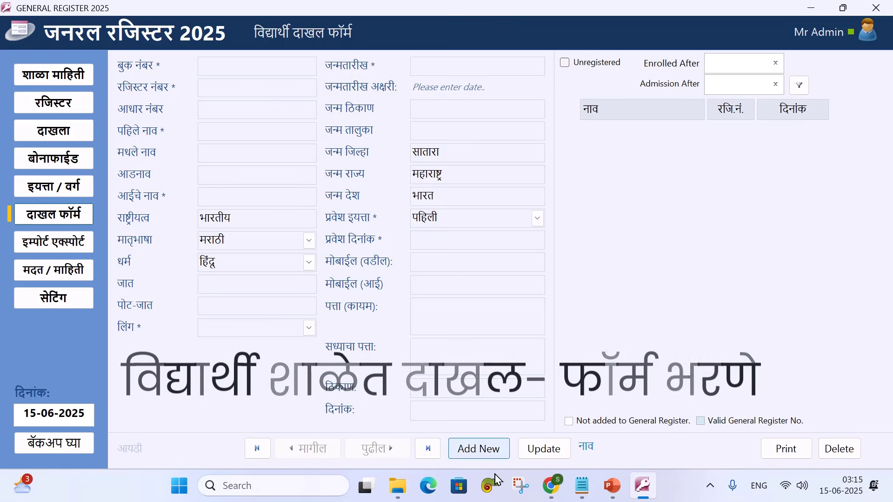
left_click(481, 450)
left_click_drag(461, 126, 523, 75)
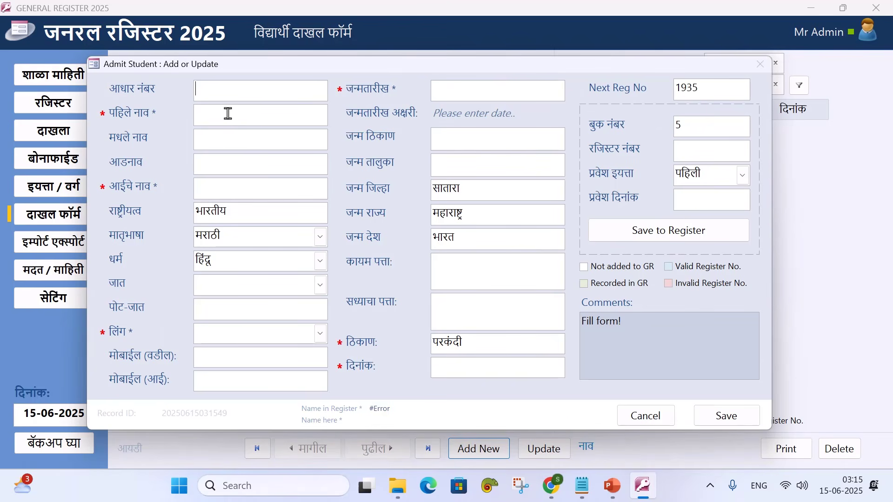
Enter the student's first name in Marathi, father's name, surname and mother's name
left_click(228, 114)
type("NEWNAME")
key("Tab")
type("MIDDLENAM")
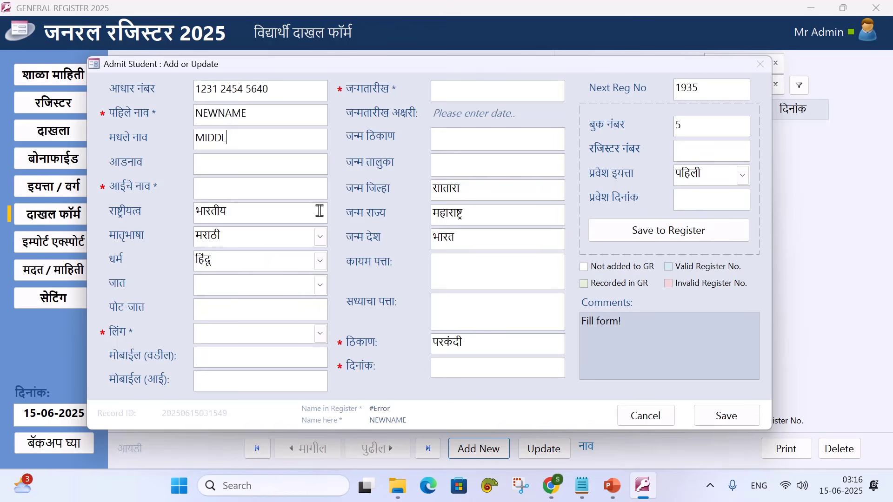
double_click(226, 114)
key("Tab")
key("Tab")
key("Tab")
type("SMITA")
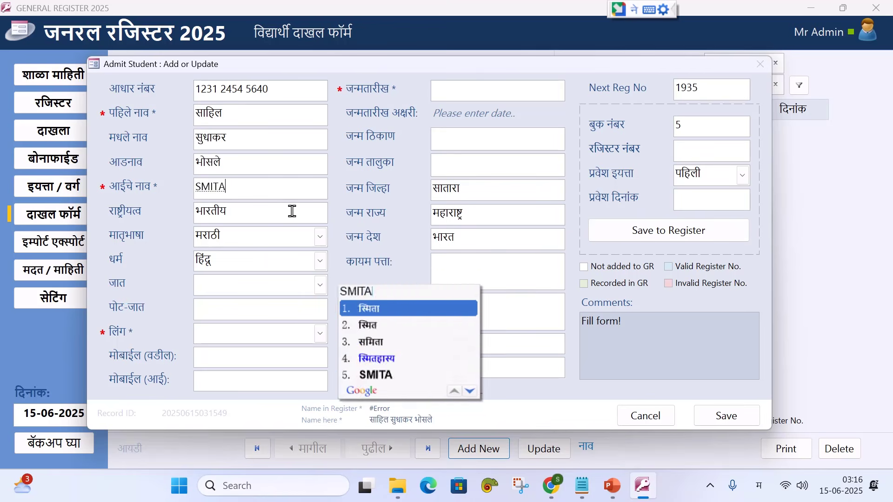
Set caste मराठा and gender B, and enter the father's and mother's mobile numbers
key("Tab")
left_click(320, 285)
left_click(243, 52)
left_click(320, 333)
left_click(318, 354)
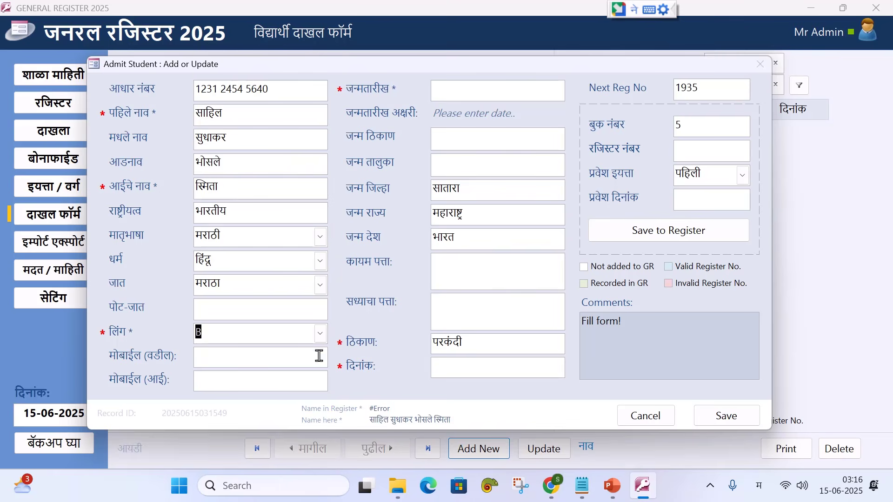
key("Tab")
type("1246542121")
key("Tab")
type("24545121")
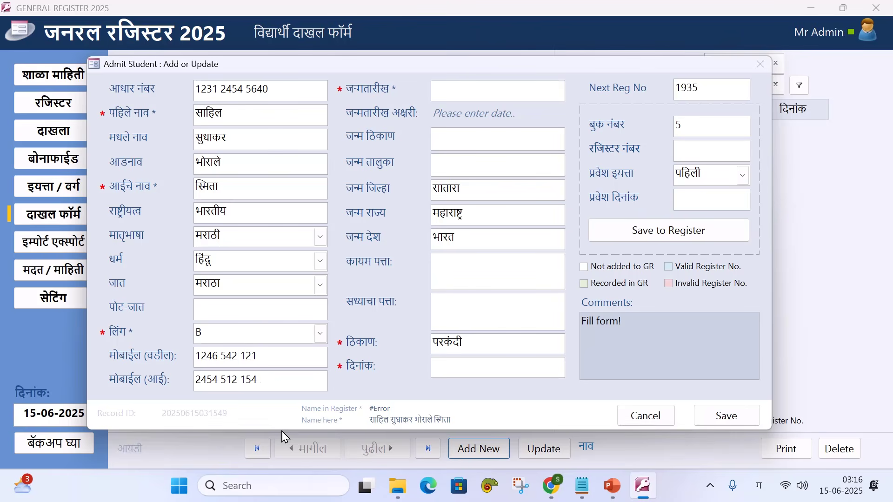
Set the birth date to 05-08-2007
left_click(437, 89)
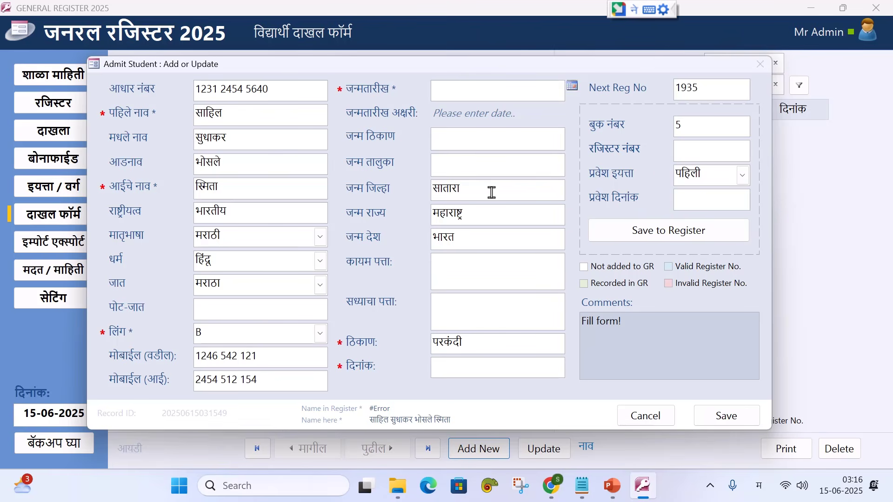
type("5/8/")
type("7")
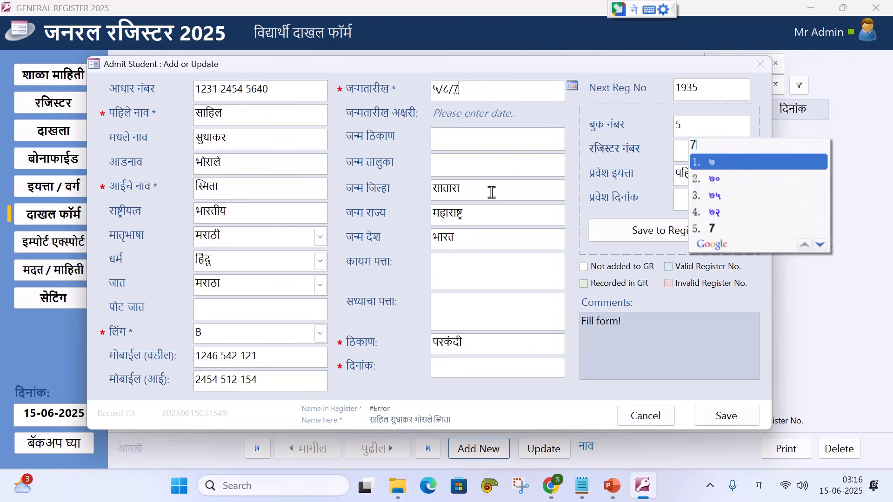
key("BackSpace")
key("super+space")
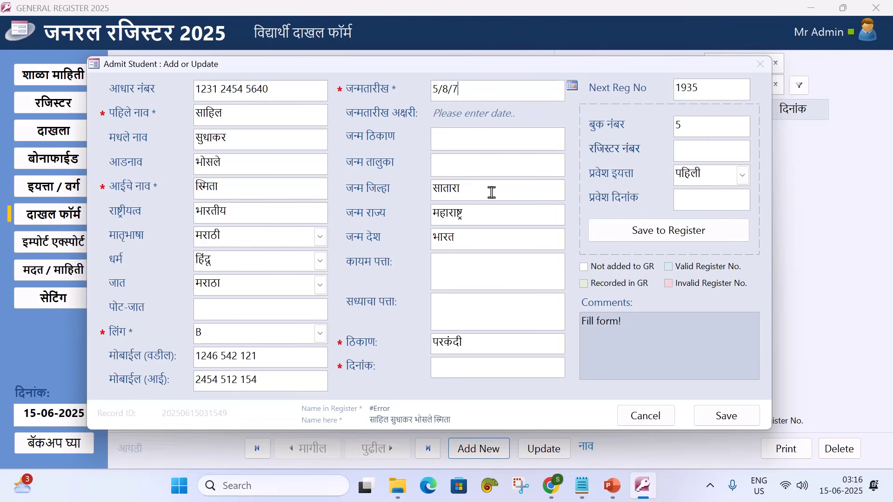
key("Tab")
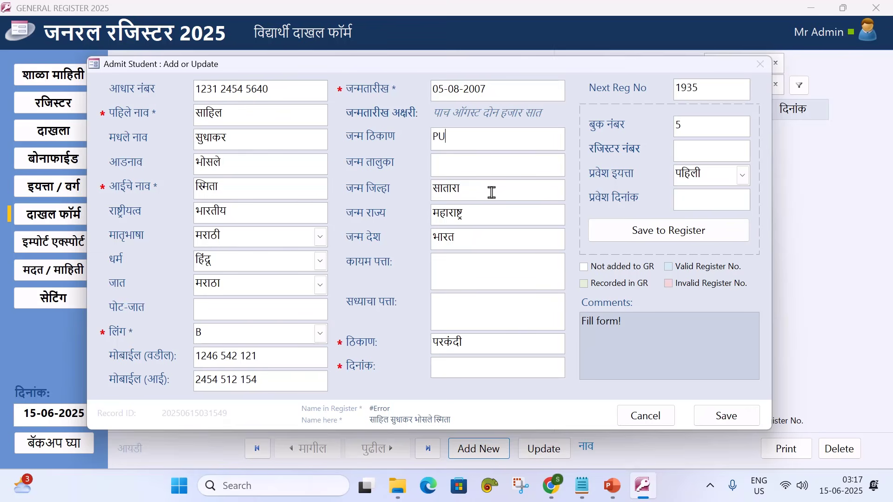
Fill birth place गाव, taluka तालुका, district पुणे, and the permanent address in Marathi
type("PU")
key("BackSpace")
key("BackSpace")
key("alt+shift")
type("पुणे")
key("Tab")
type("पुणे")
key("Tab")
type("पुणे")
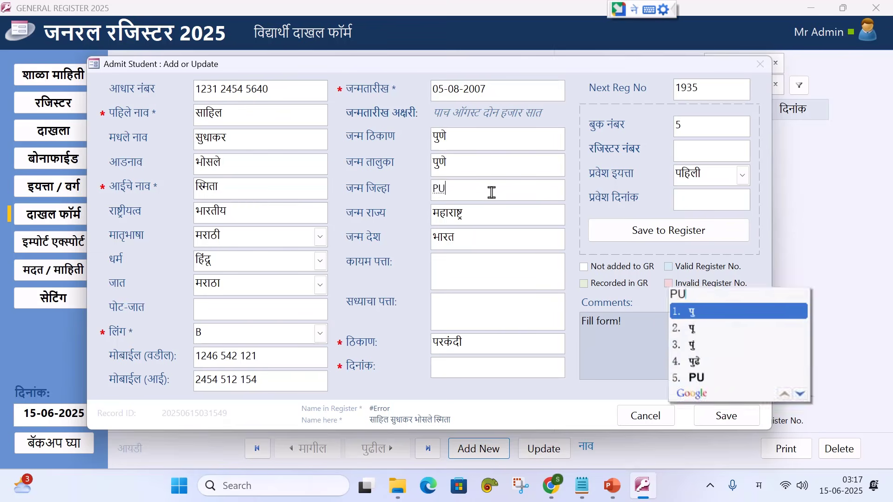
double_click(458, 138)
type("गाव")
key("Tab")
type("तालुका")
key("Tab")
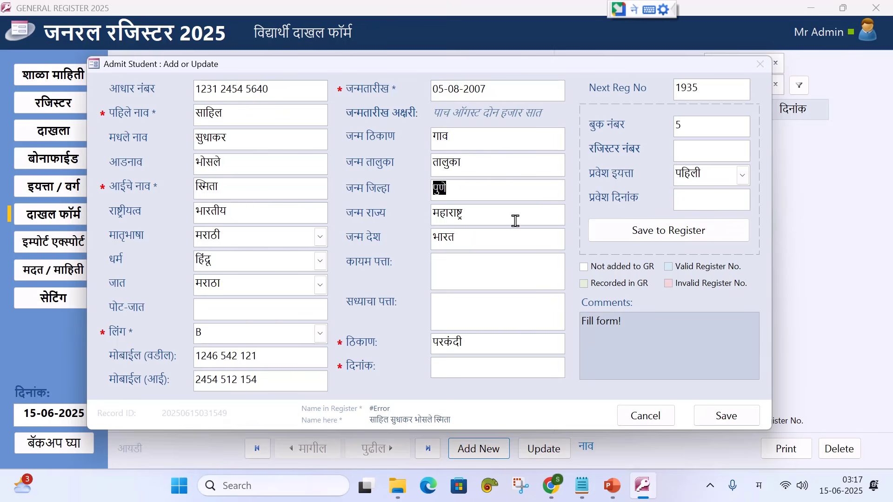
left_click(472, 272)
type("पत्ता")
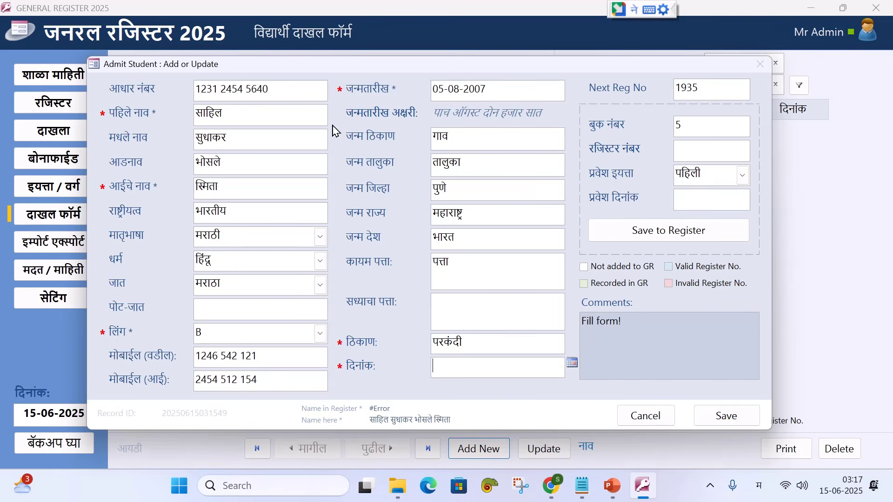
Set the admission date to today, 15-06-2025, and save the record
left_click(572, 363)
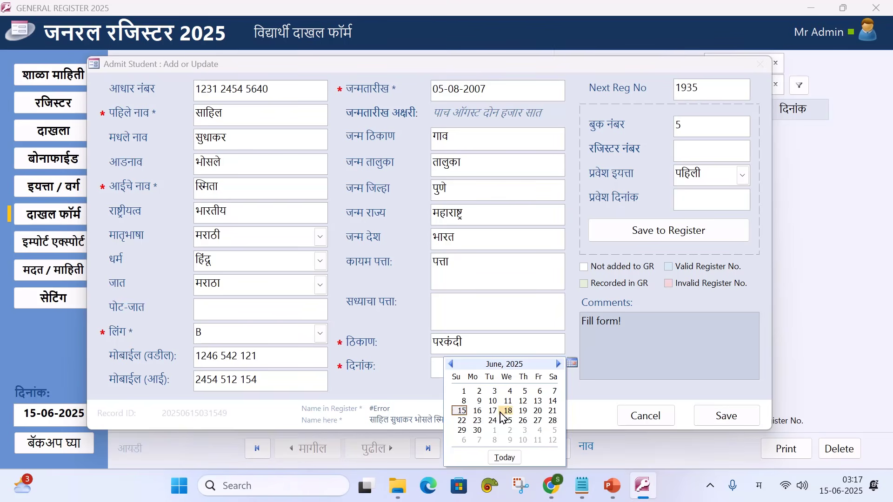
left_click(504, 458)
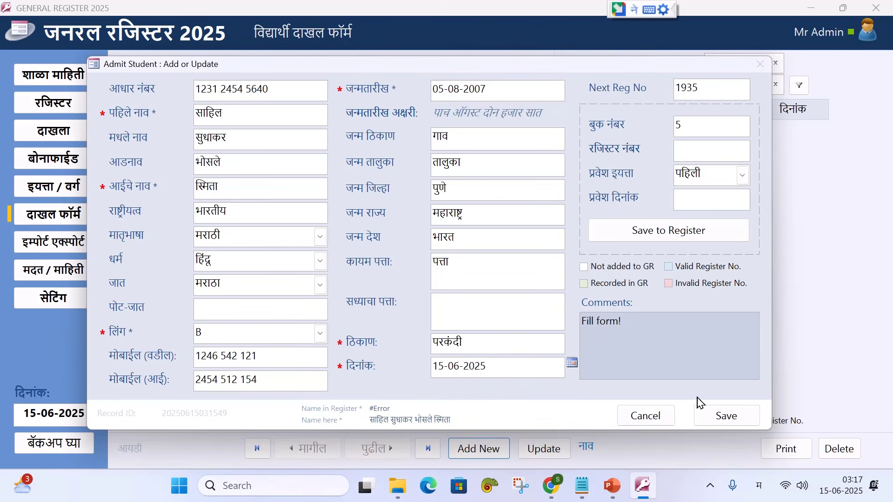
left_click(724, 417)
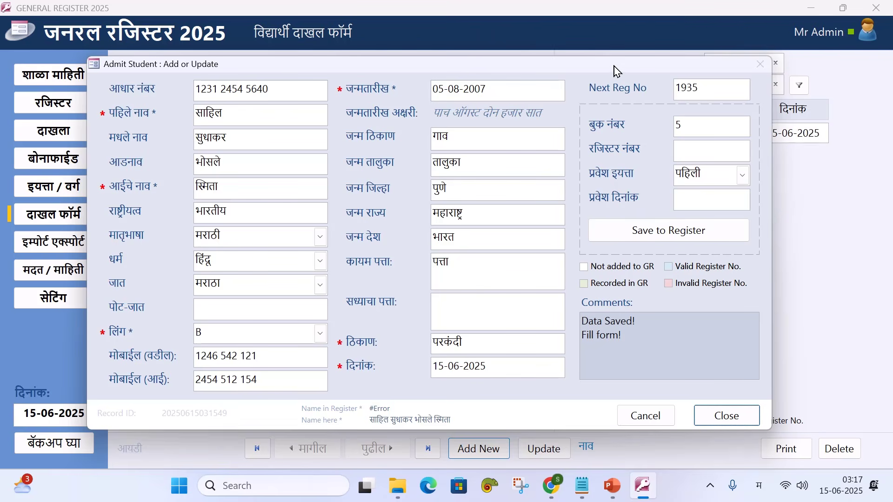
Close the Admit Student window and tick the new student's row on the admission page
mouse_move(614, 69)
left_mouse_down()
mouse_move(587, 111)
mouse_move(593, 176)
mouse_move(631, 170)
mouse_move(524, 85)
mouse_move(513, 86)
mouse_move(612, 86)
mouse_move(623, 71)
left_mouse_up()
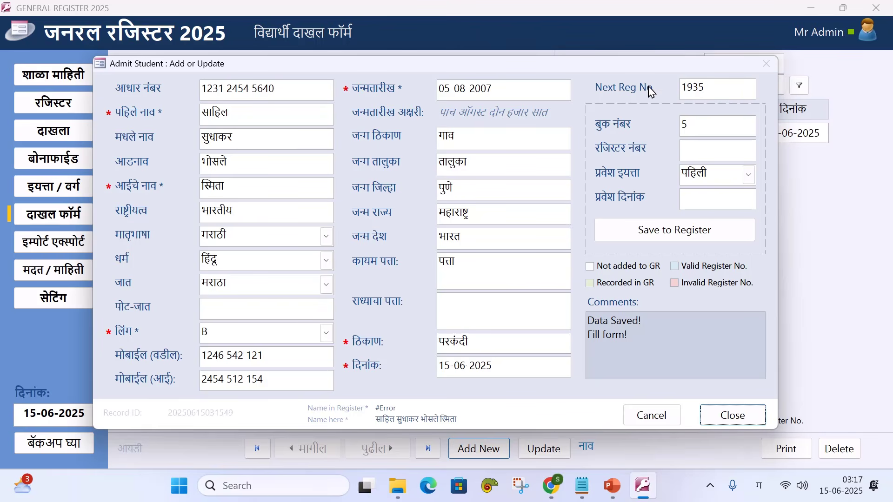
left_click_drag(637, 71, 636, 71)
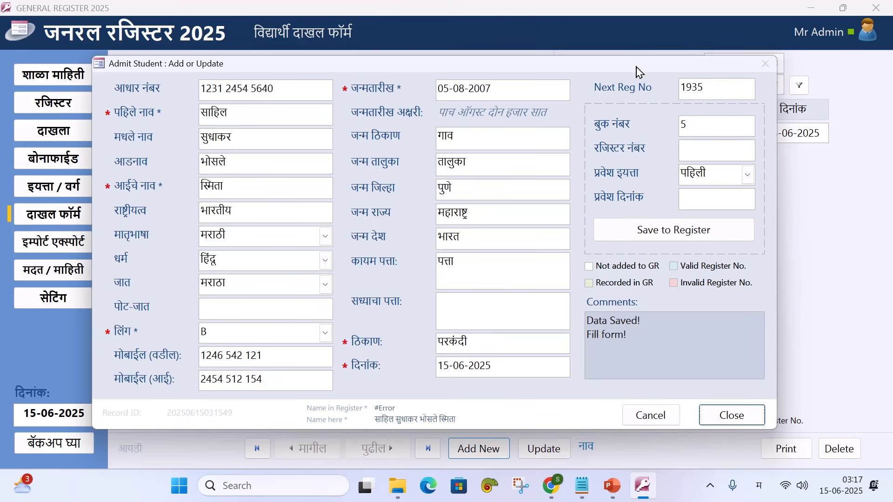
left_click(713, 418)
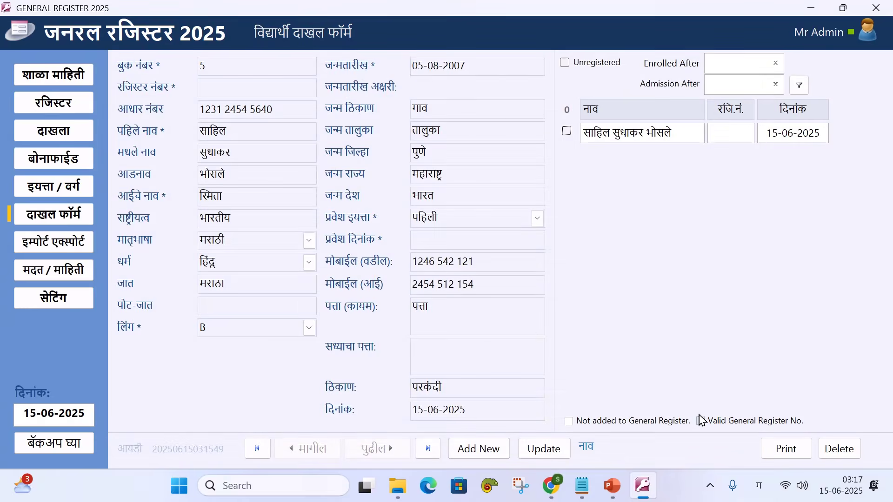
left_click(69, 110)
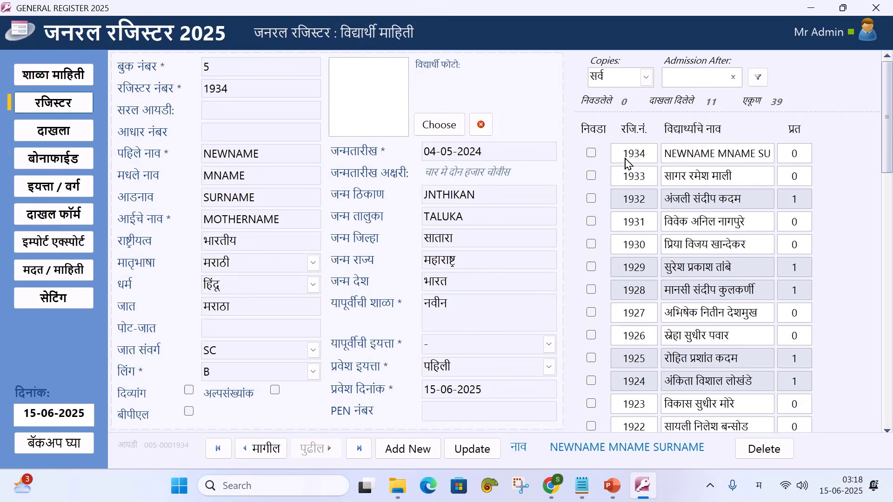
scroll(642, 366, "down", 3)
scroll(643, 368, "up", 3)
left_click(55, 226)
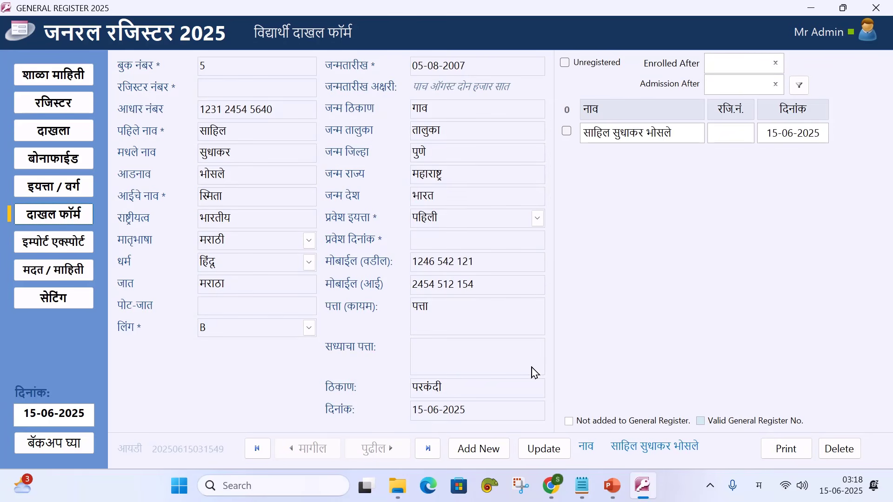
left_click(567, 131)
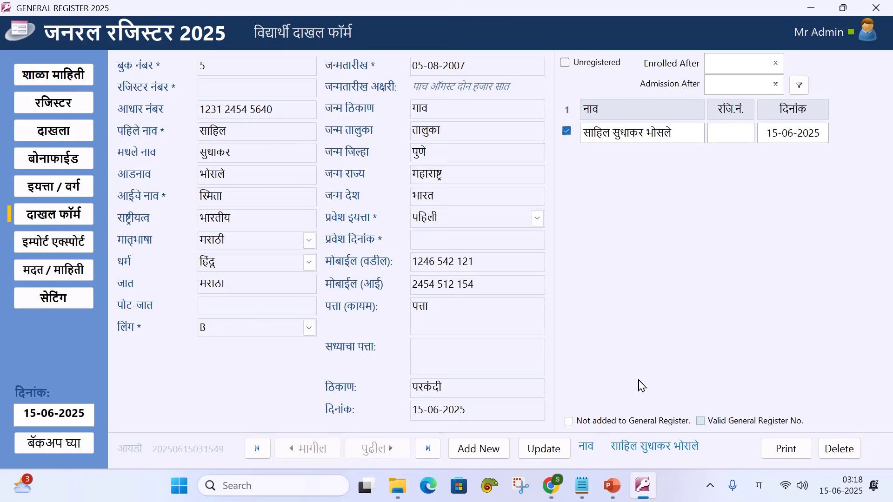
Update the student with register number 1905 and admission date 15-06-2025, and save
left_click(542, 449)
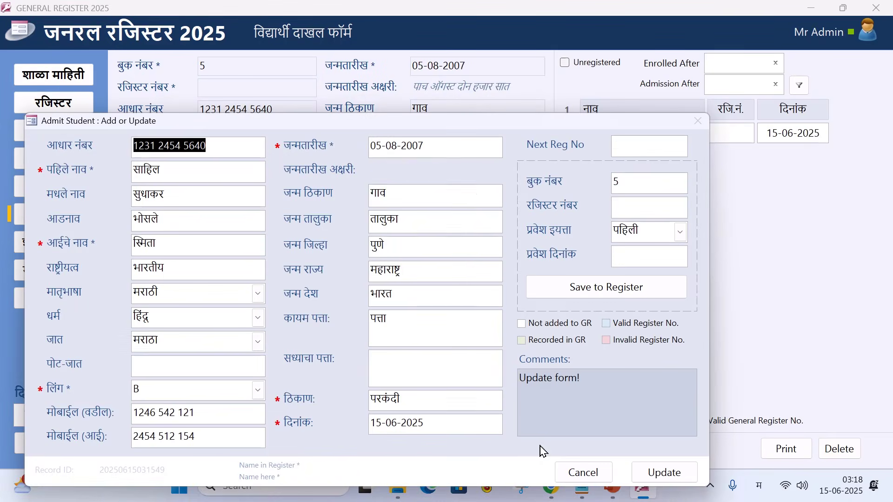
left_click_drag(490, 122, 501, 90)
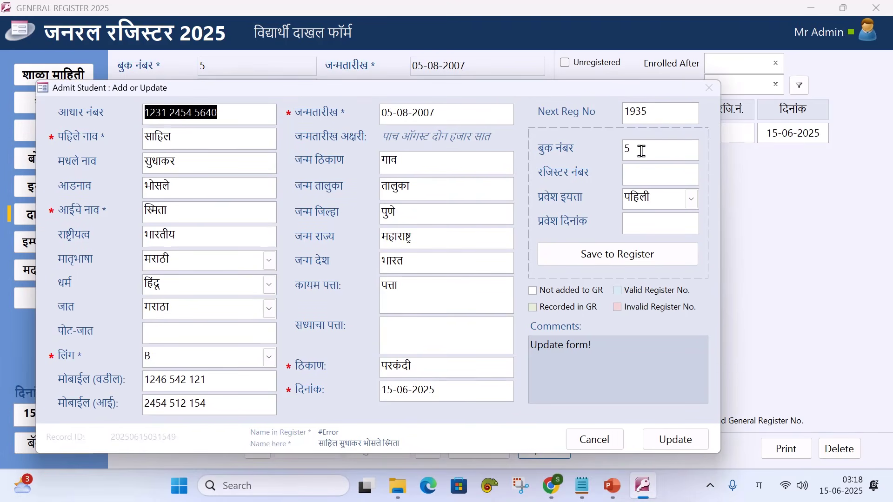
left_click(634, 174)
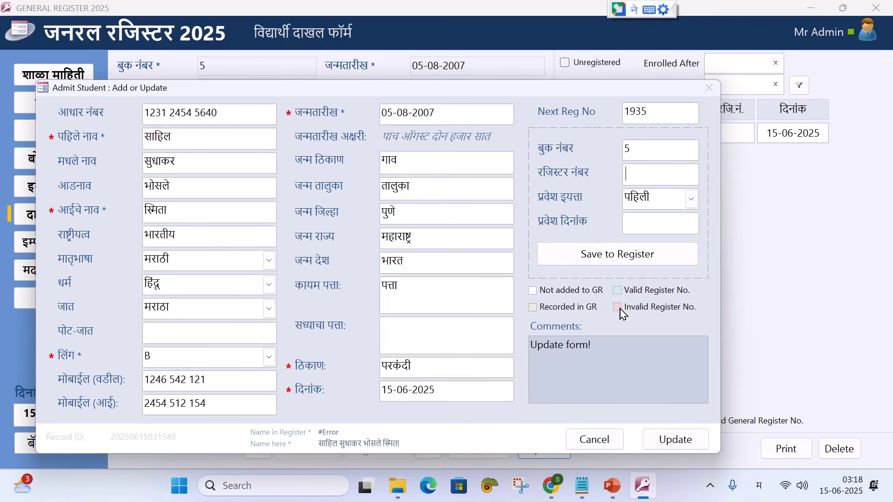
type("19")
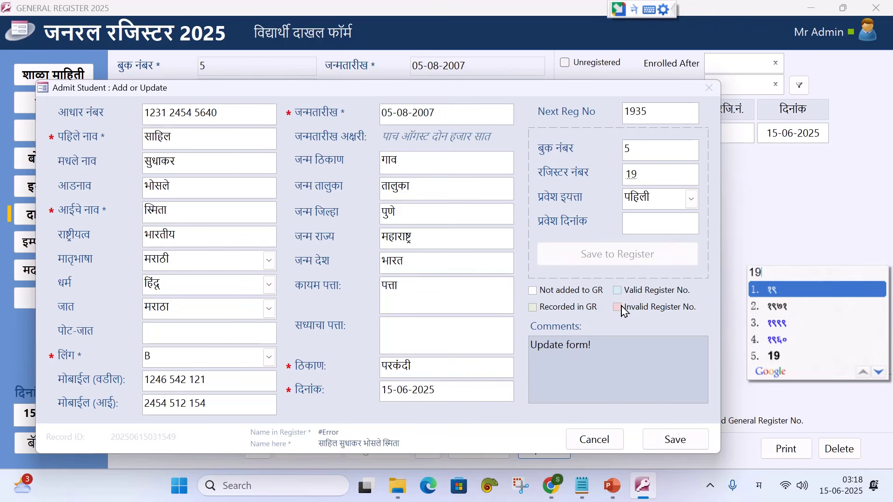
key("alt+shift")
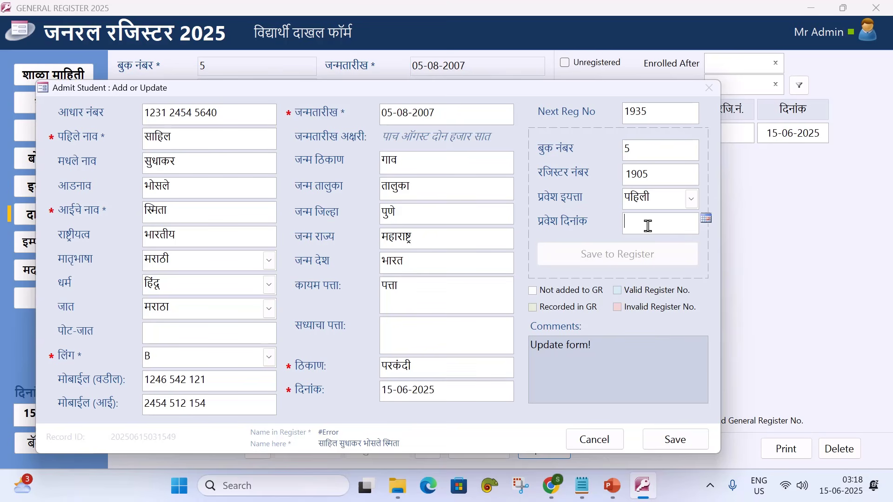
left_click(706, 219)
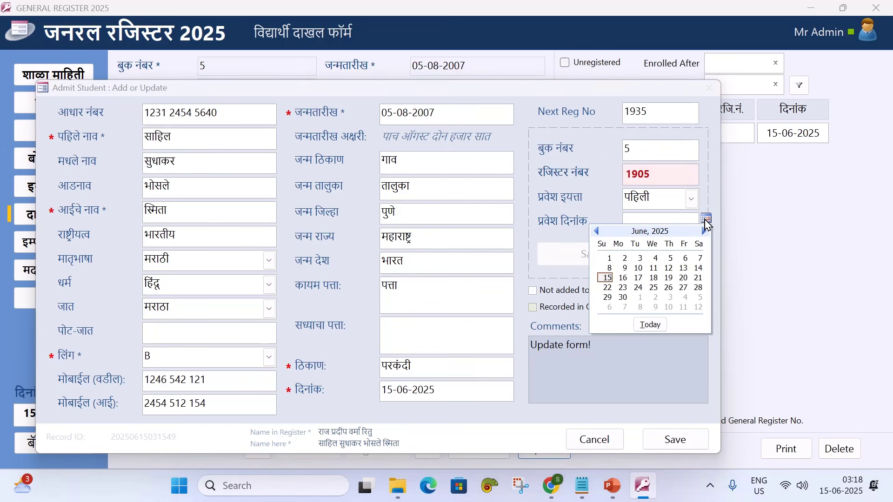
left_click(607, 278)
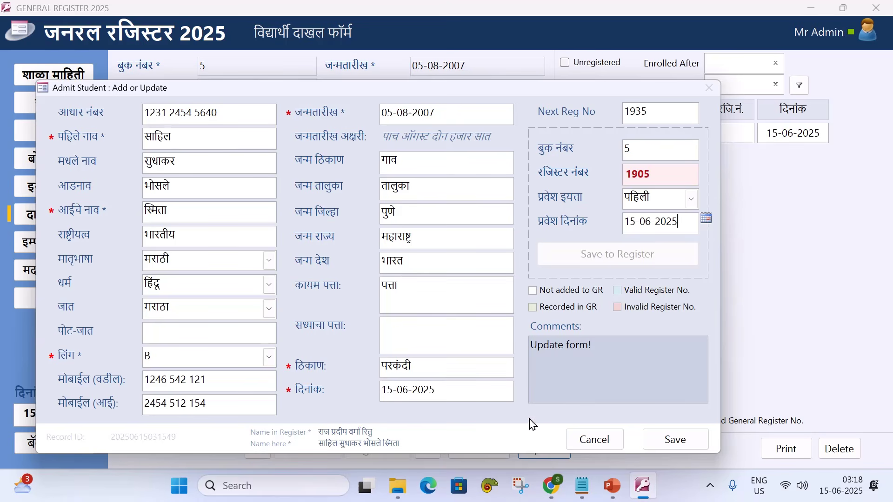
left_click(652, 437)
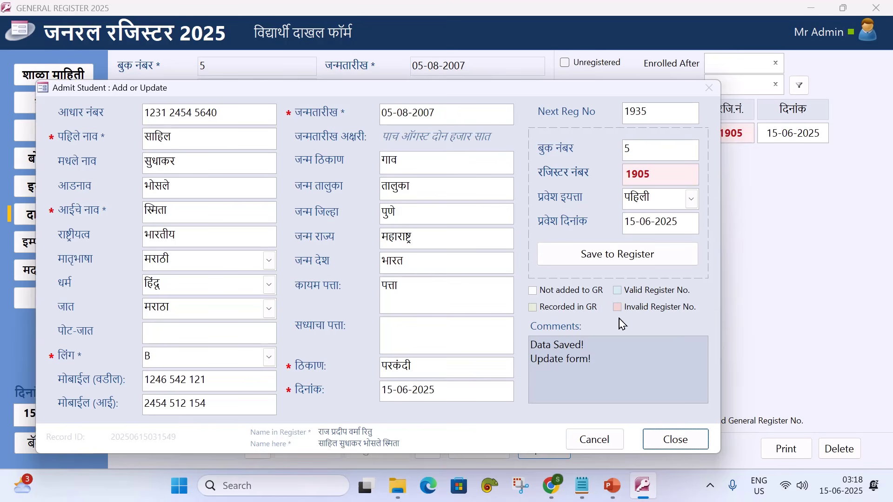
left_click(647, 177)
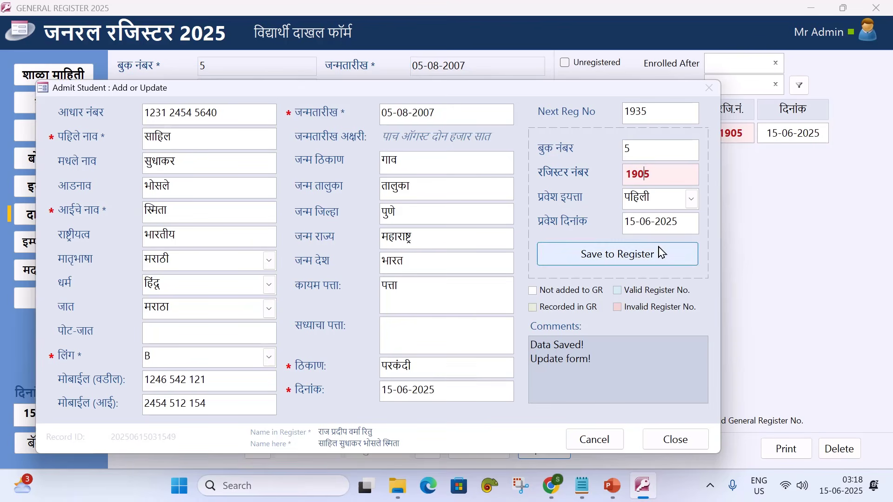
Change register number 1905 to 1935, save, and close the Admit Student dialog
left_click_drag(583, 96, 510, 107)
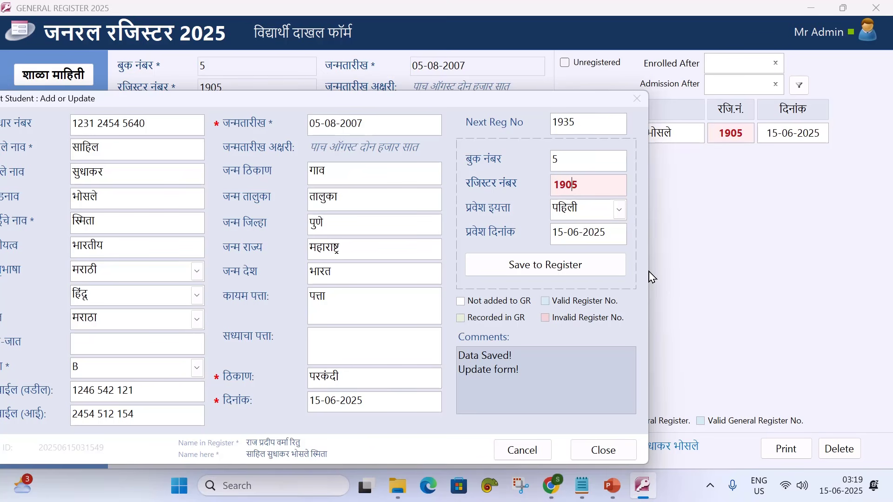
key("BackSpace")
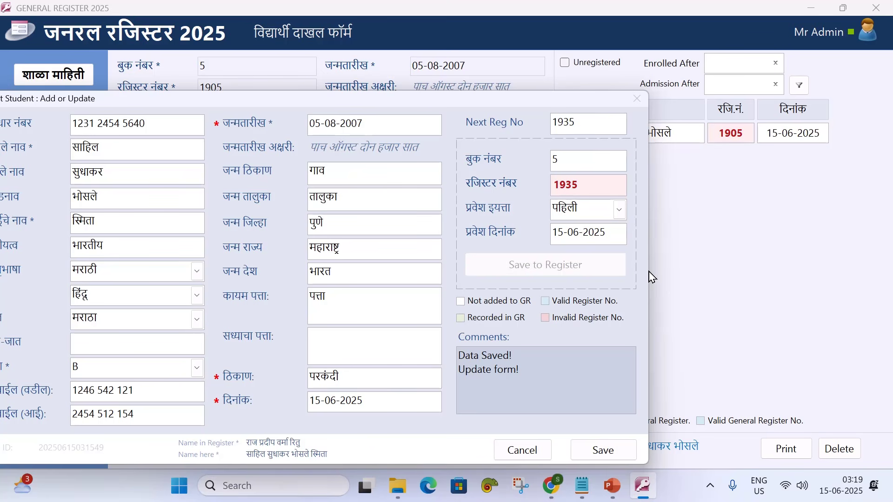
left_click(575, 162)
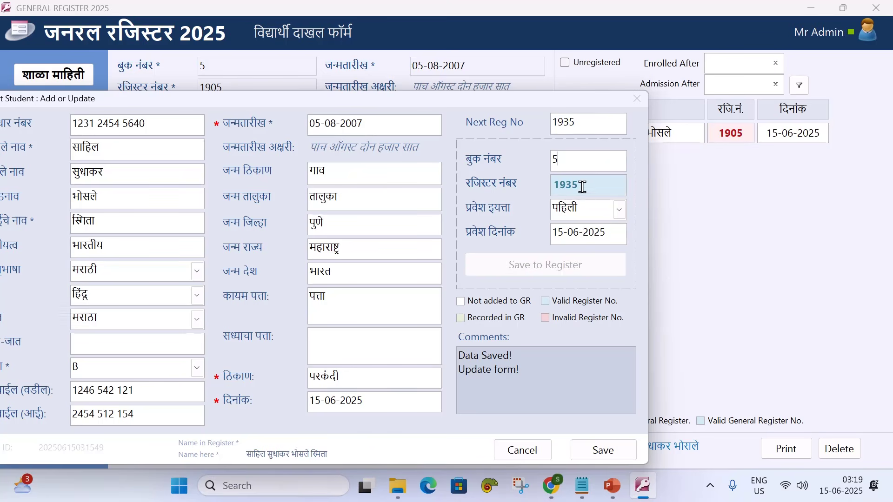
left_click_drag(542, 103, 636, 92)
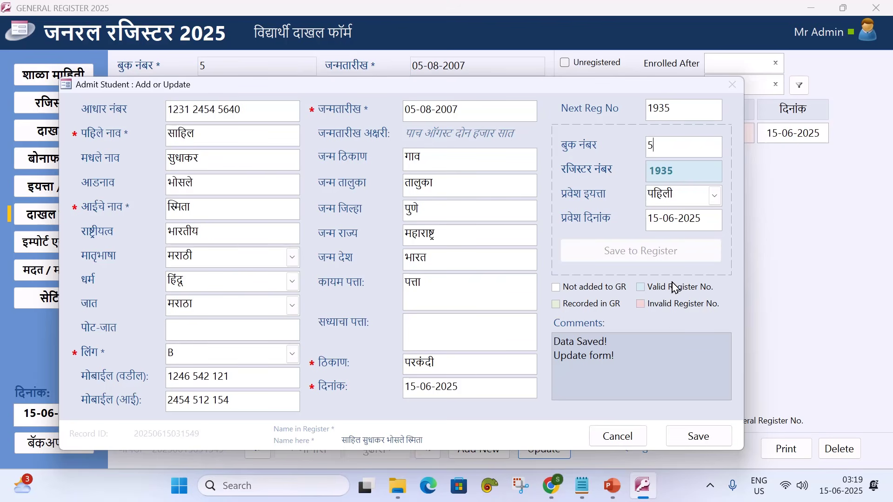
left_click(693, 434)
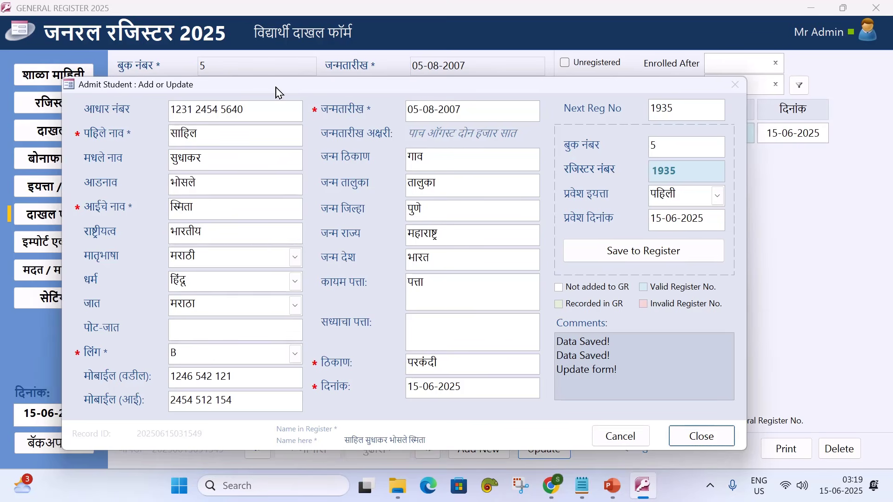
left_click_drag(273, 92, 326, 89)
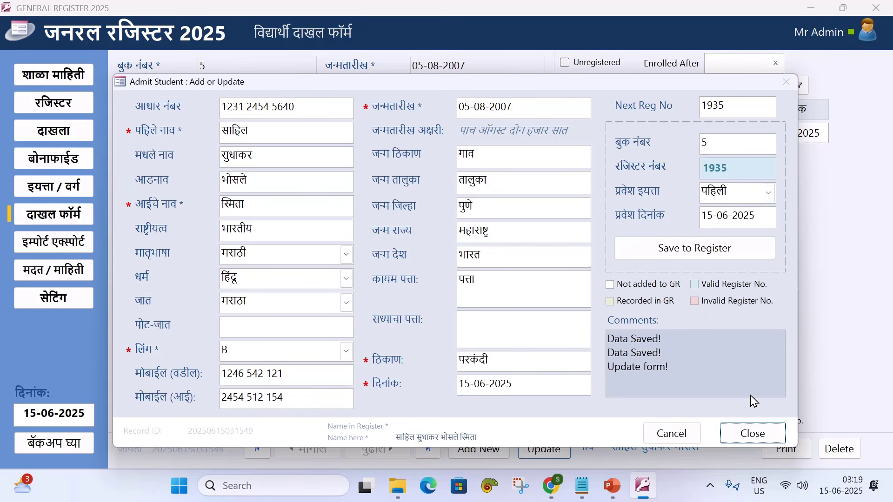
left_click(763, 435)
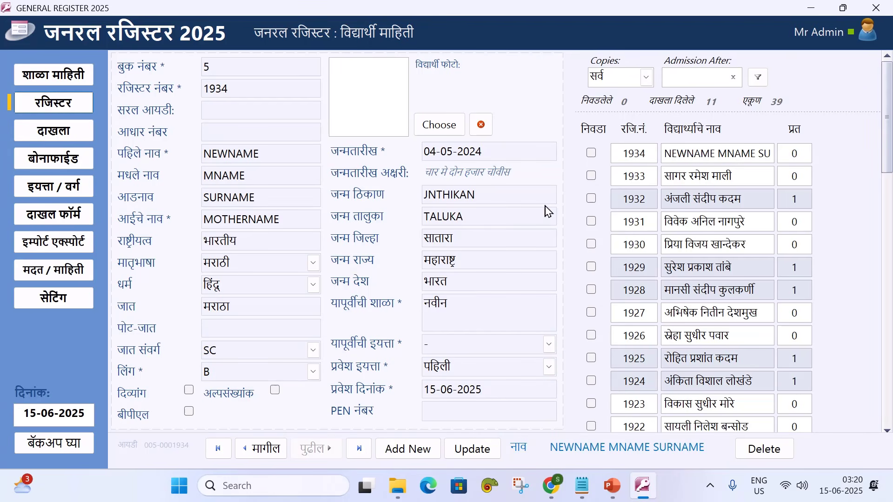
Send admission record 1935 to the General Register, confirming both prompts, and save the updated record
left_click(61, 221)
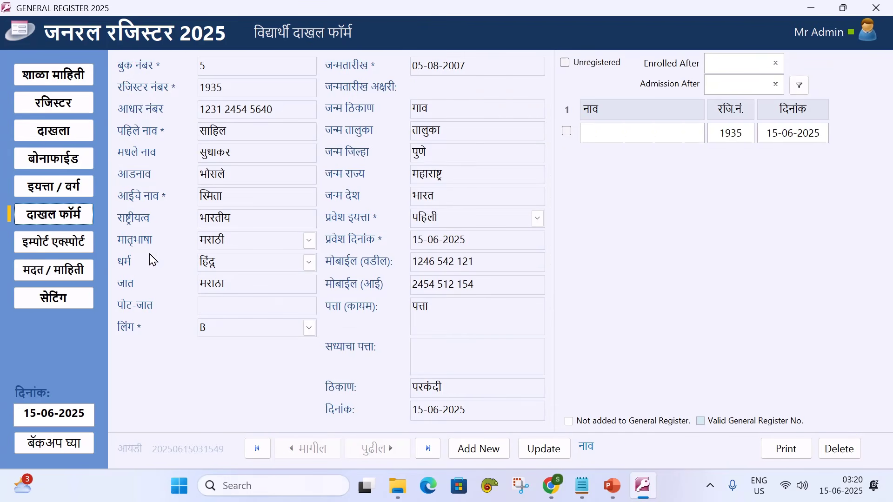
left_click(566, 132)
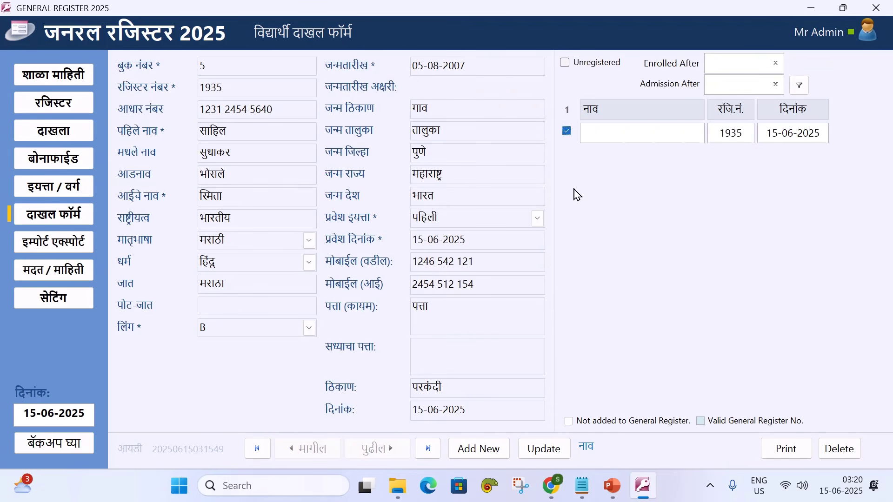
left_click(544, 448)
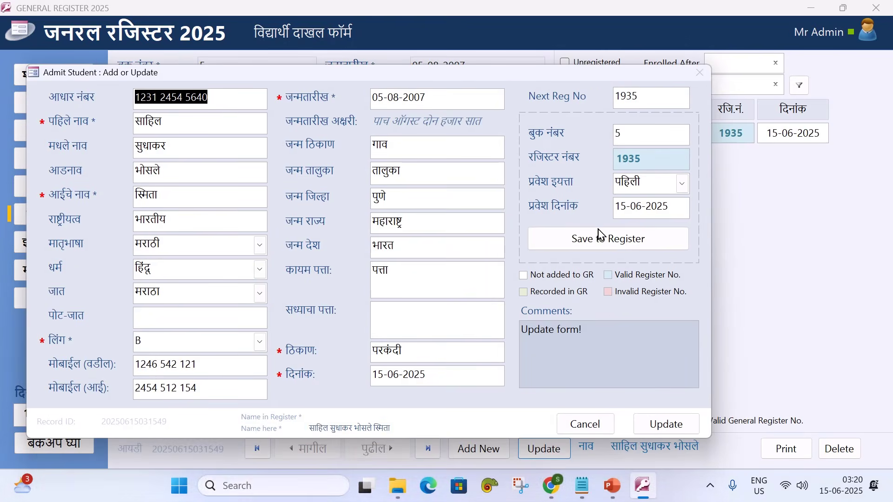
left_click(598, 237)
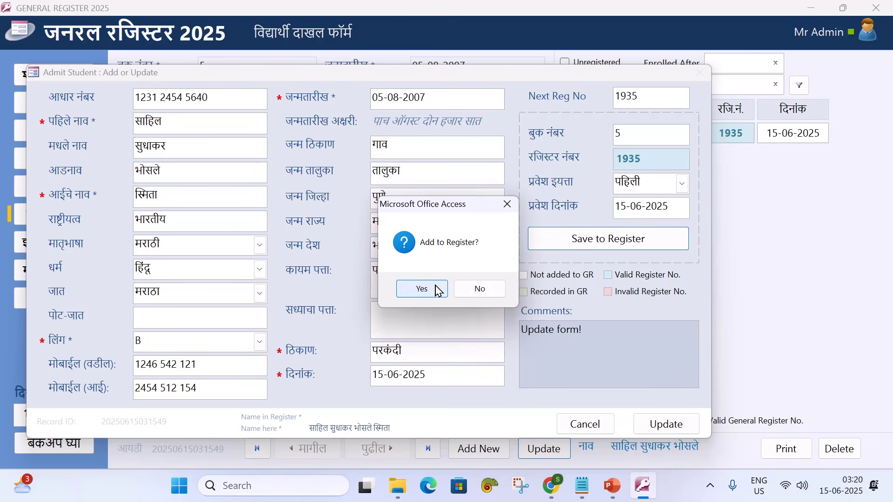
left_click(437, 291)
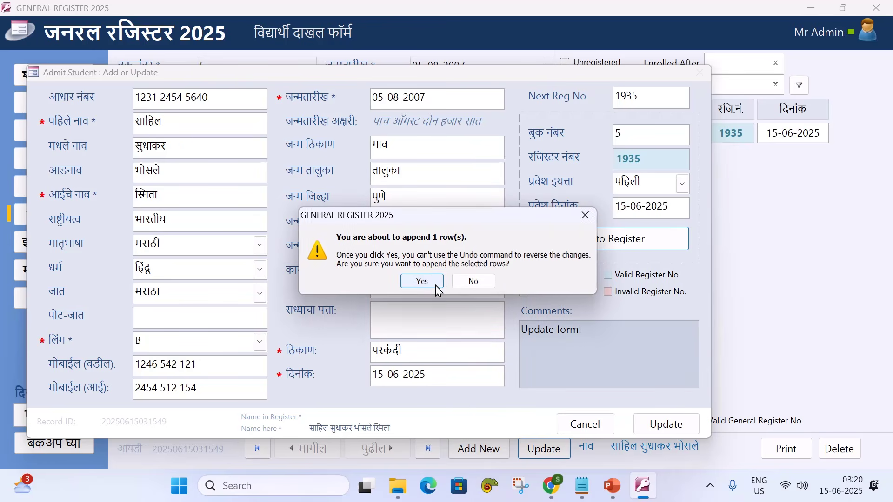
left_click(426, 282)
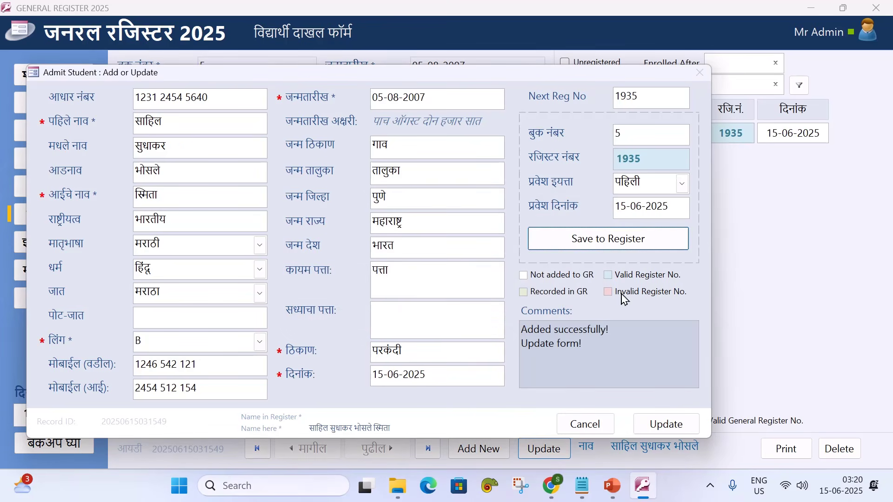
left_click(651, 430)
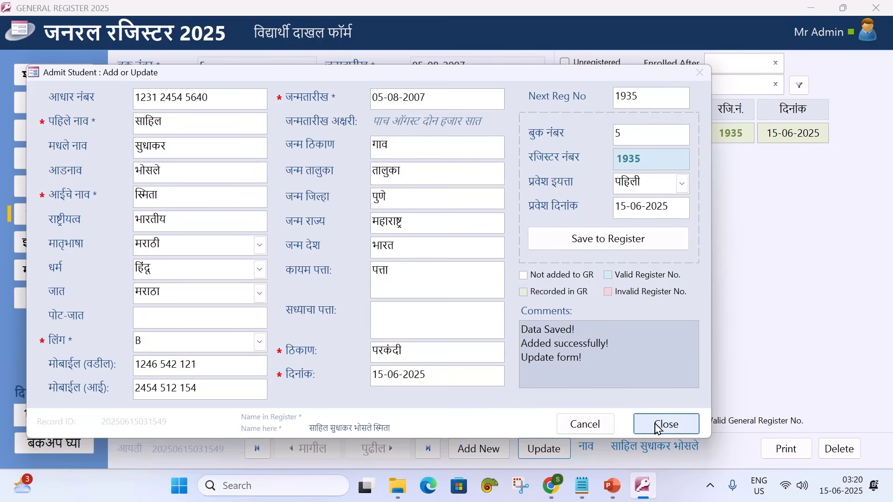
left_click(658, 425)
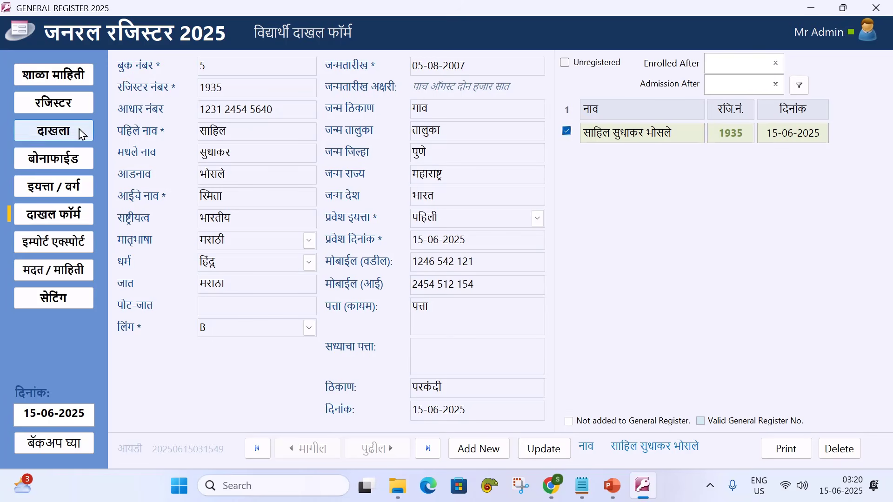
Open register entry 1935 from the General Register student list for editing
left_click(78, 111)
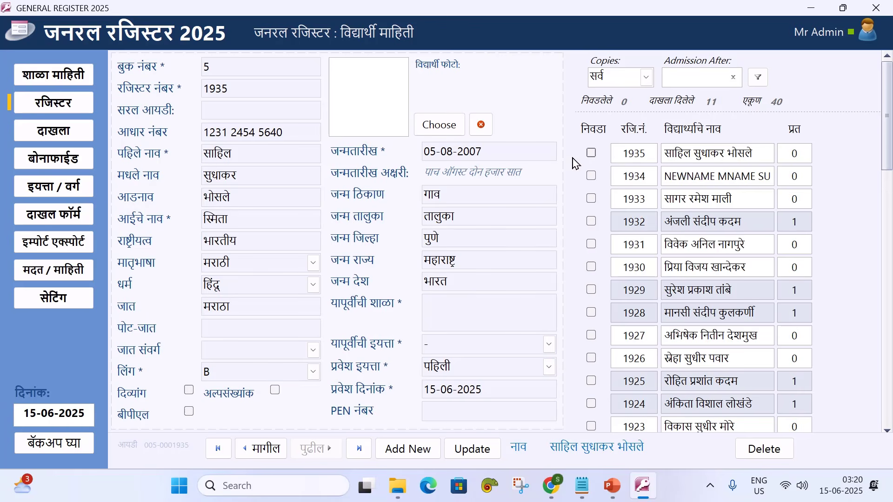
left_click(466, 451)
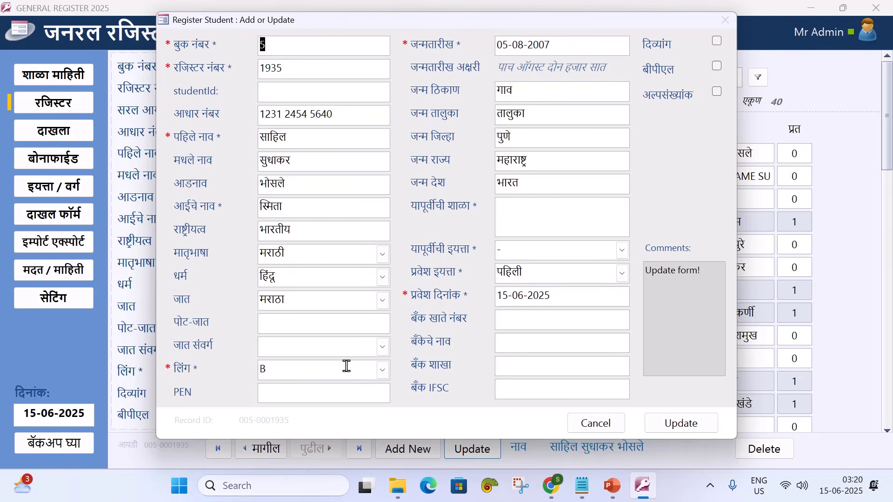
Choose OBC as the caste category for register entry 1935 and save the entry
left_click(379, 347)
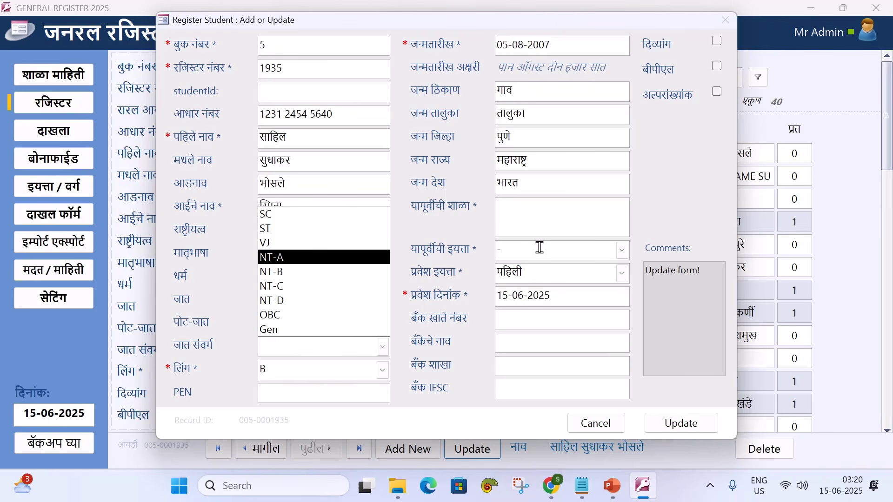
left_click(674, 200)
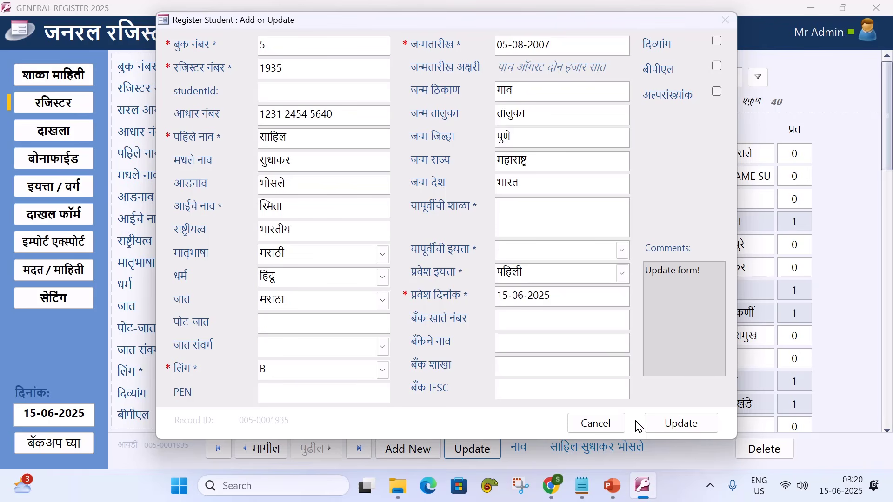
left_click(375, 346)
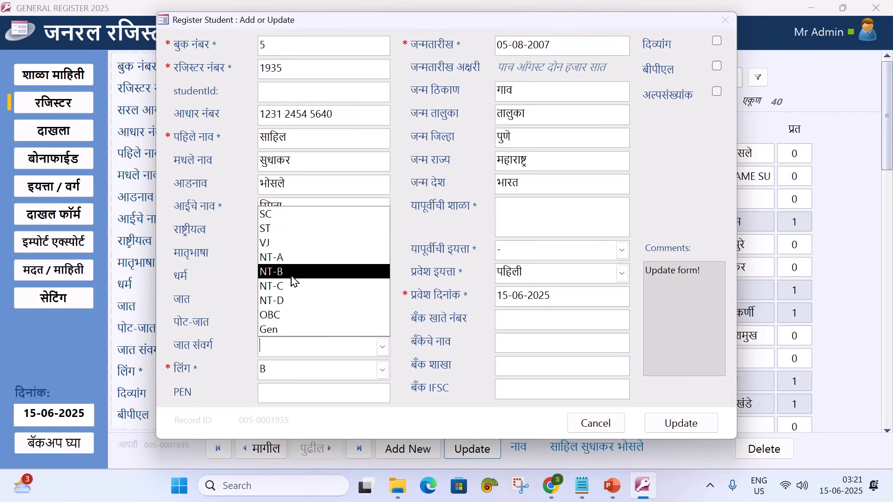
left_click(296, 316)
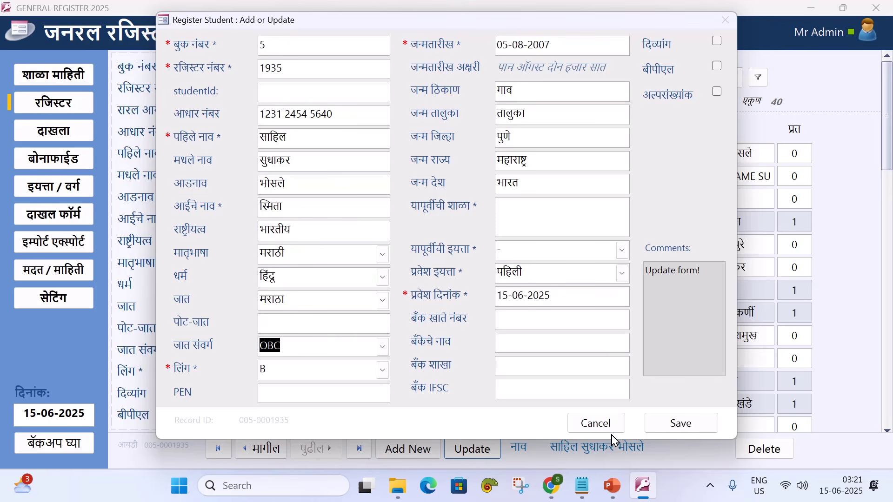
left_click(680, 423)
left_click(679, 425)
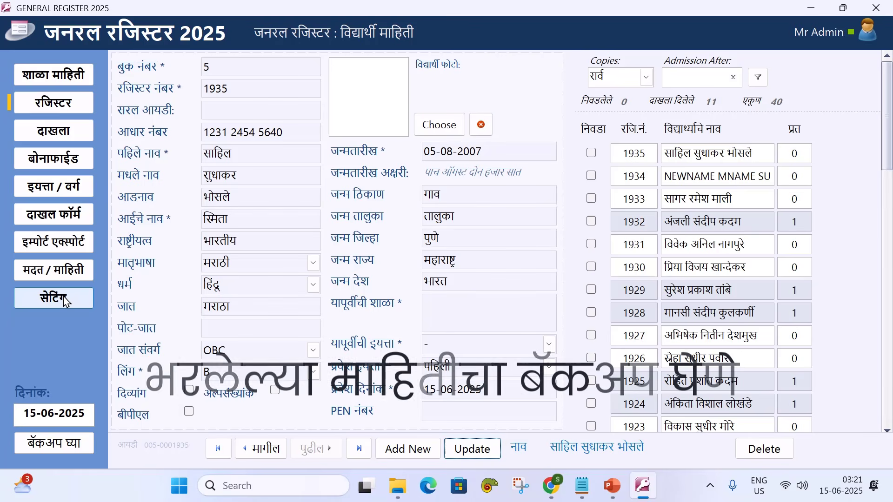
Back up the register data to 3_general-register-data.accdb and return to the student register page
left_click(57, 445)
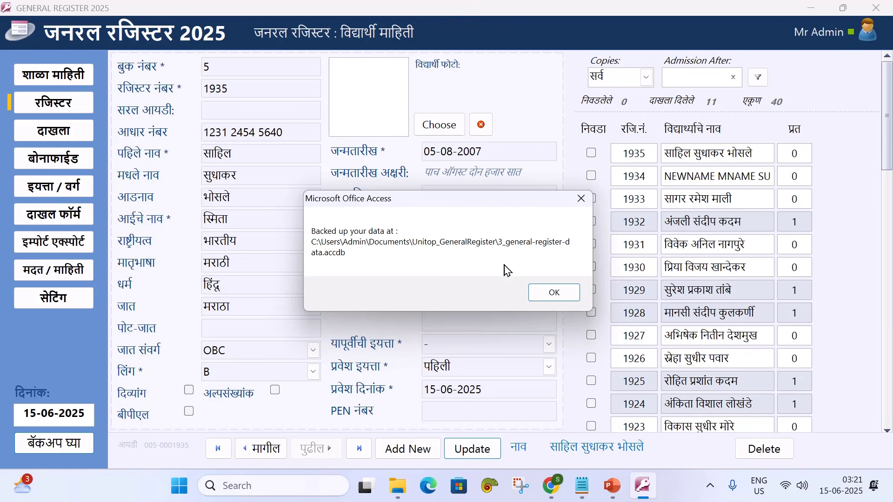
left_click(546, 295)
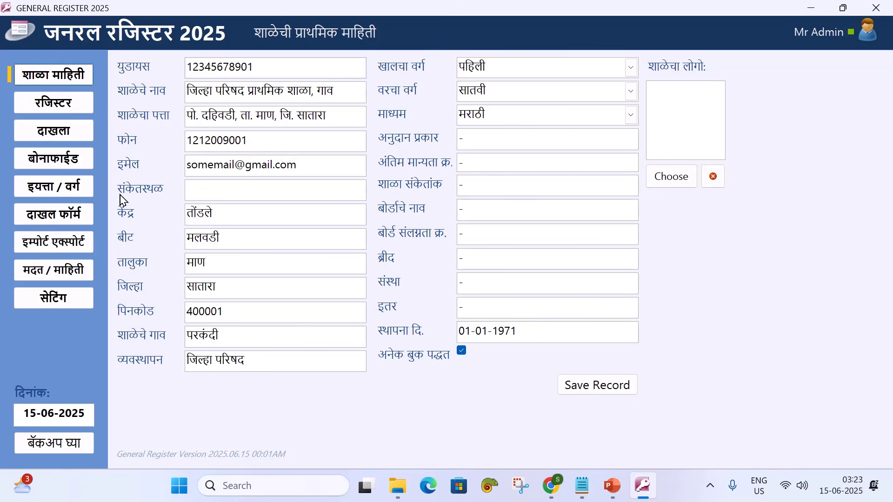
left_click(74, 104)
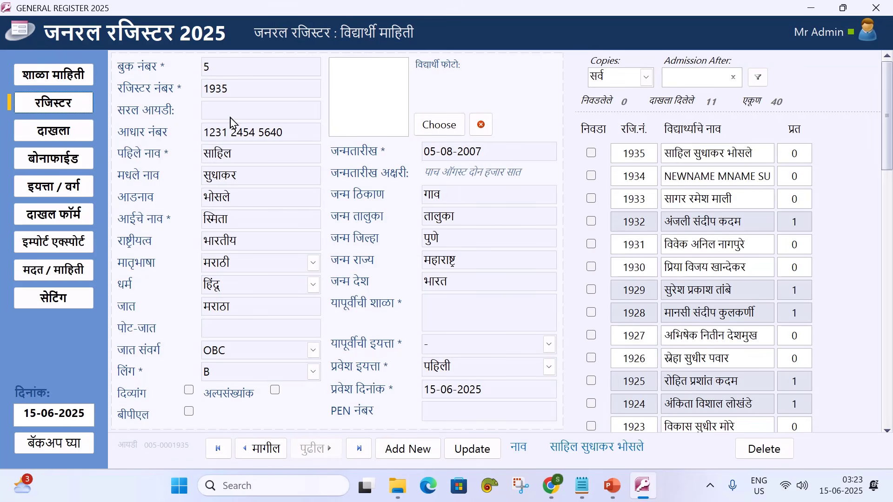
Attach the student's photo from the Pictures folder to record 1935
left_click(440, 126)
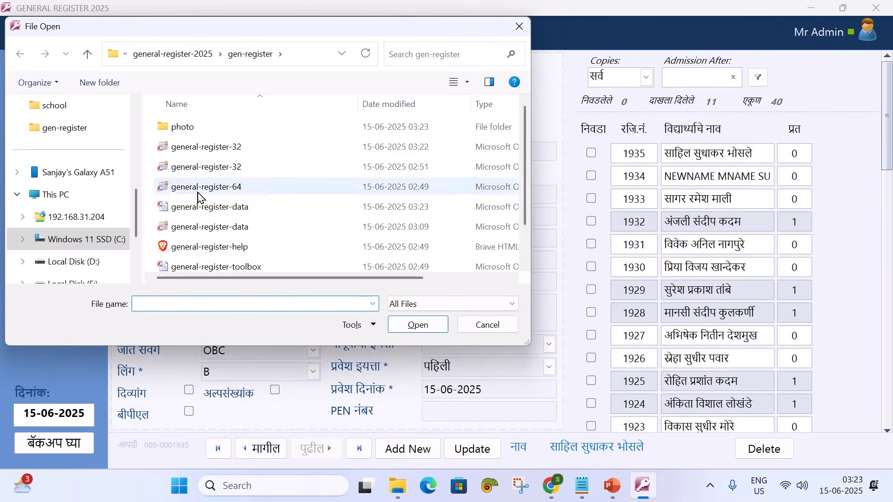
scroll(96, 228, "down", 2)
scroll(88, 199, "up", 5)
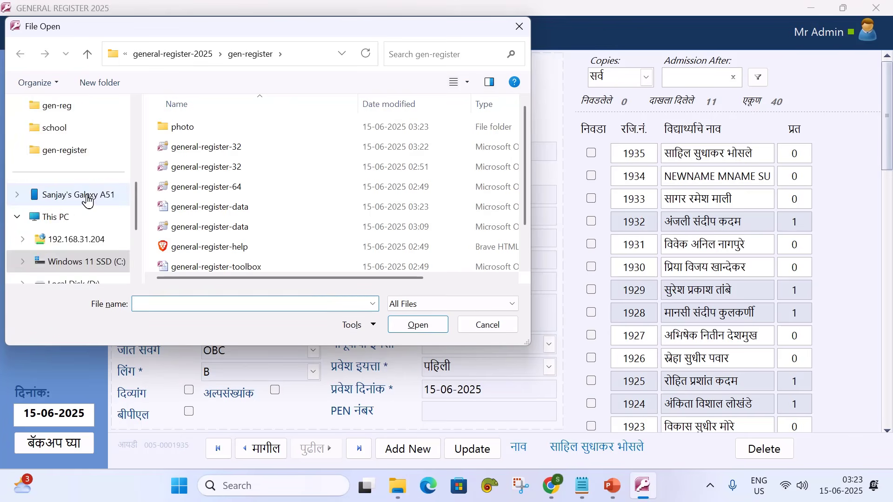
left_click(77, 222)
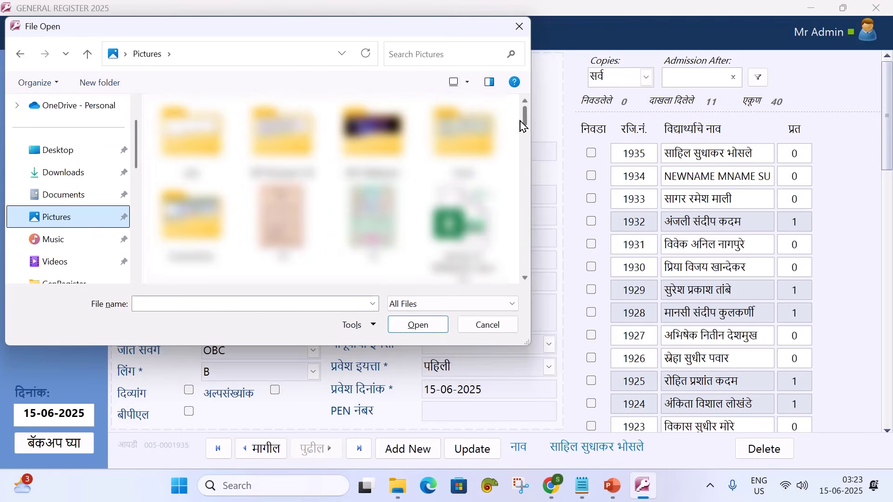
left_click_drag(524, 122, 523, 191)
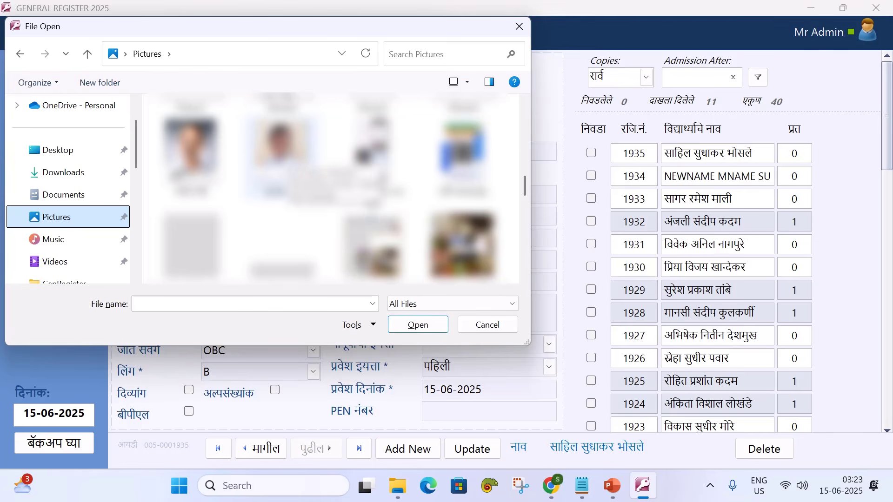
left_click(281, 149)
left_click(414, 327)
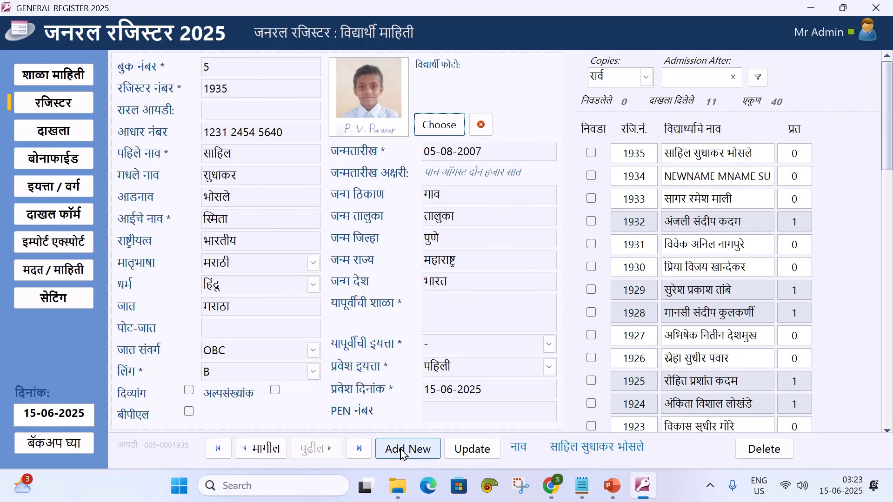
Check records 1934 and 1935, then bring up the bonafide certificate list
left_click(263, 450)
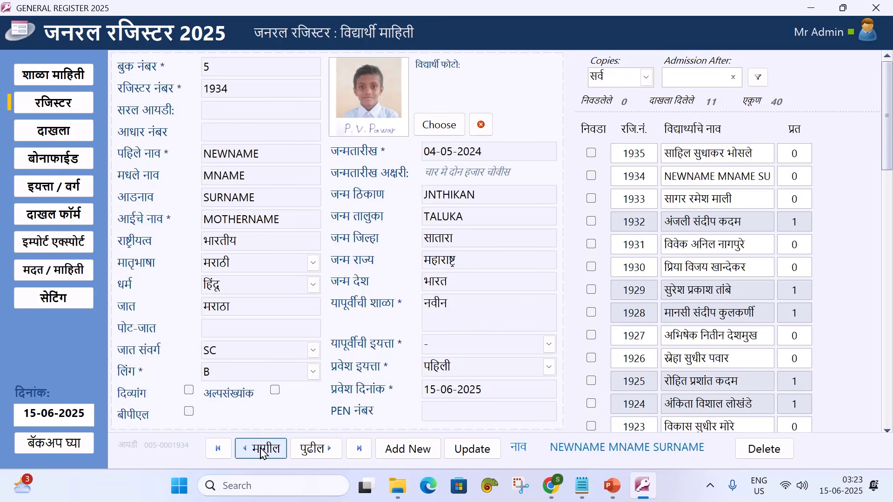
left_click(317, 450)
left_click(63, 131)
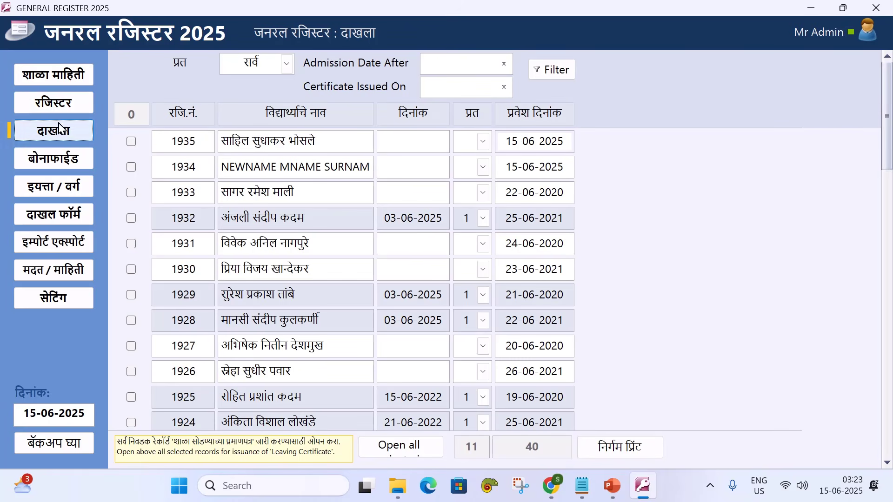
left_click(55, 104)
left_click(263, 450)
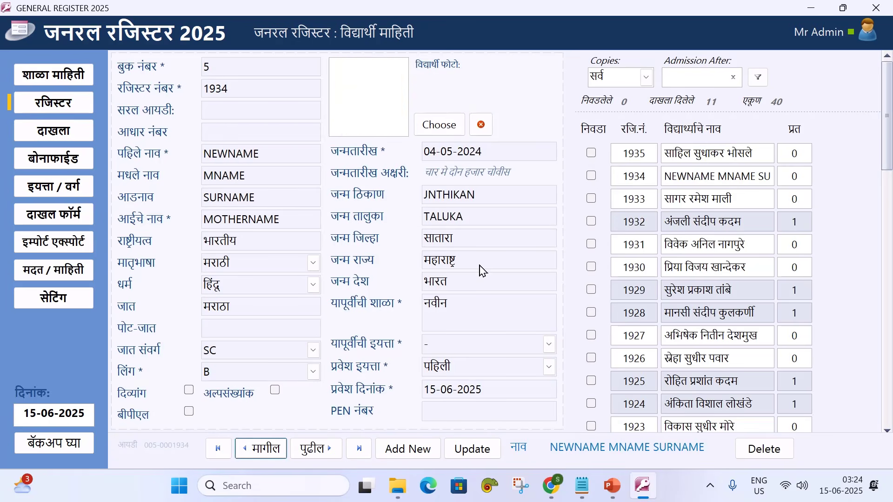
left_click(317, 450)
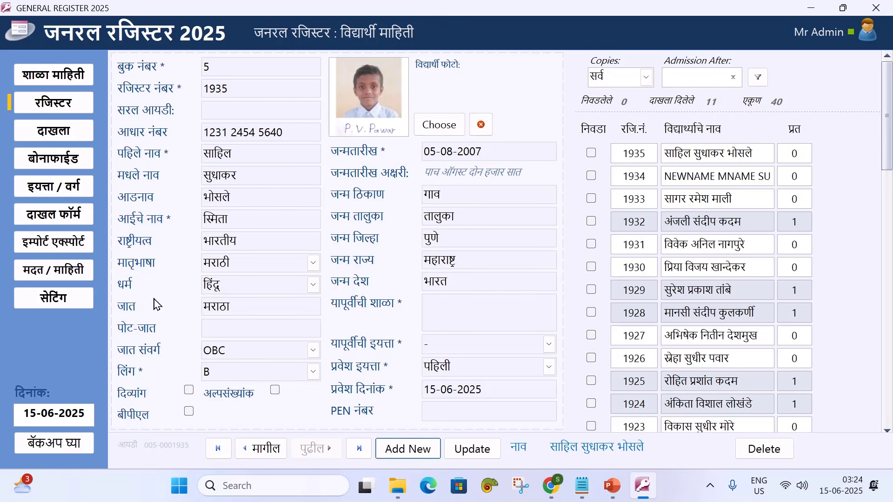
left_click(59, 161)
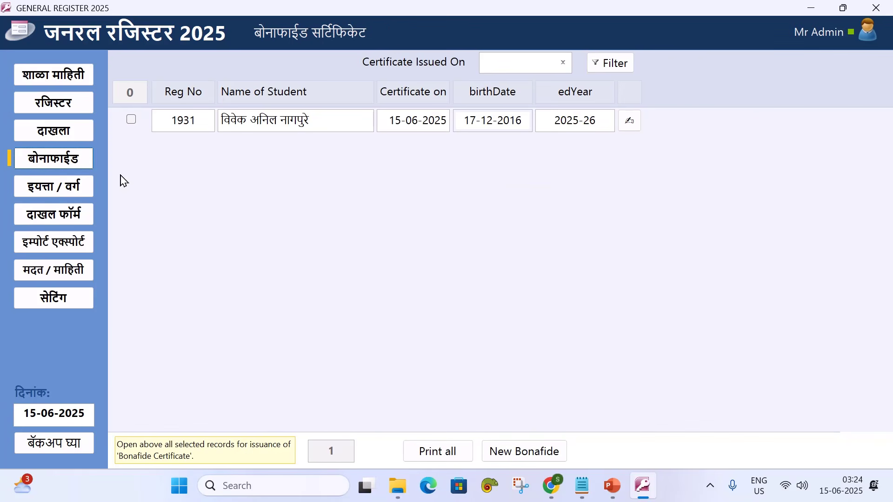
Create a bonafide for 1935: class तिसरी, division अ, status मध्ये शिकत आहे, reason Aadhaar card
left_click(524, 451)
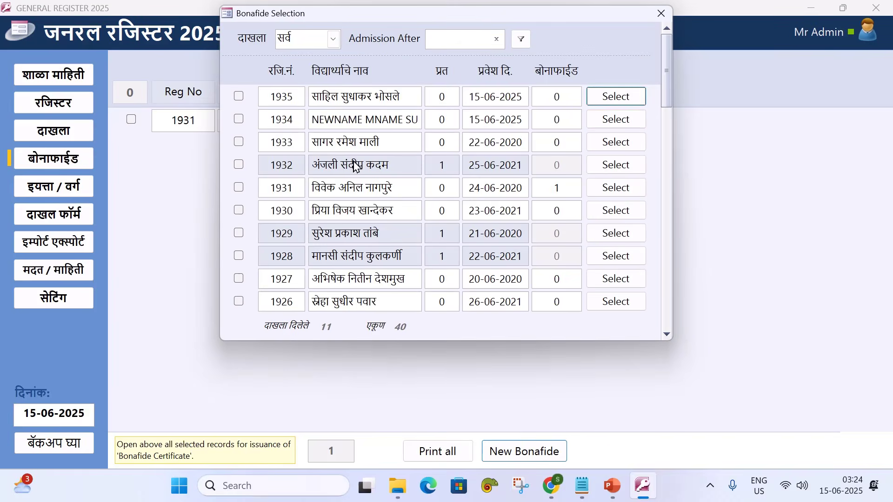
left_click(238, 94)
left_click(616, 93)
left_click(494, 264)
left_click(413, 76)
left_click(492, 289)
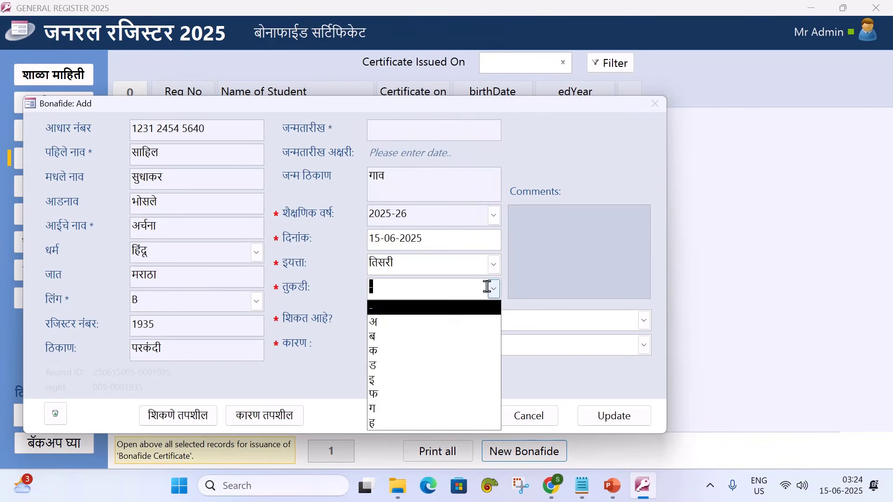
left_click(421, 322)
left_click(643, 320)
left_click(453, 339)
left_click(644, 345)
left_click(446, 365)
left_click(614, 416)
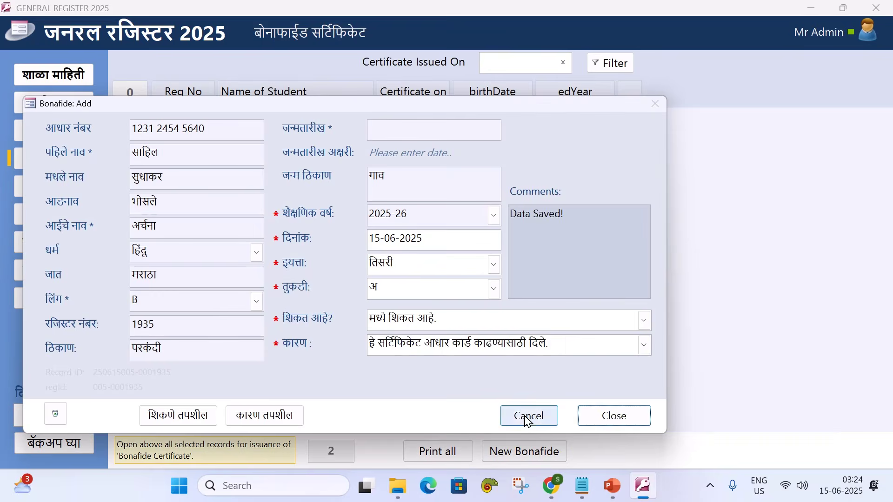
left_click(529, 417)
Print the bonafide certificate for 1935 to PDF as 0HGHFG.pdf
left_click(131, 119)
left_click(445, 459)
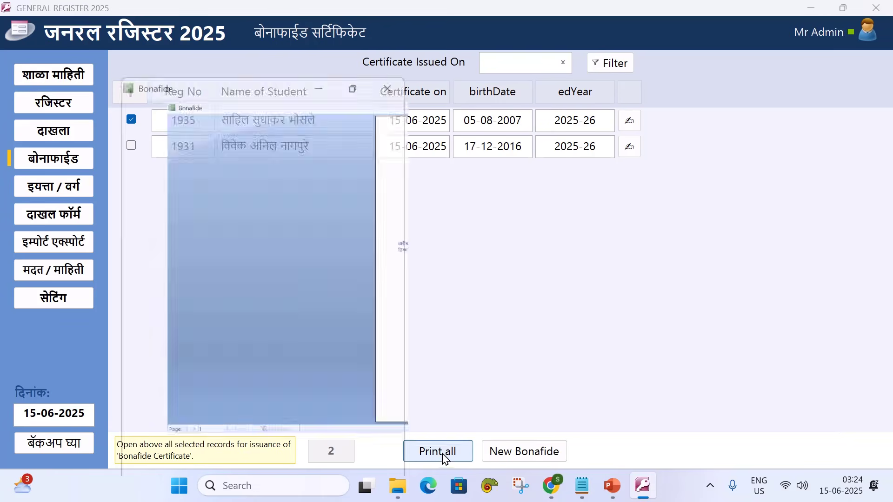
left_click(560, 100)
scroll(531, 176, "up", 2)
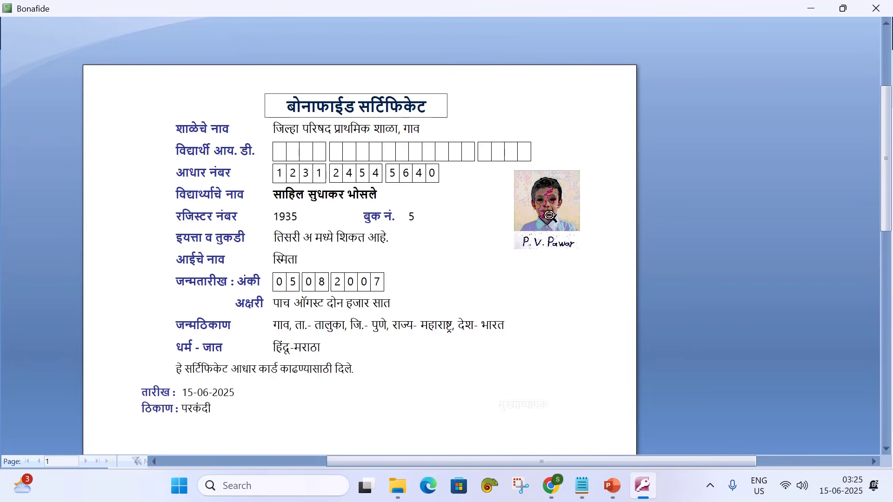
right_click(397, 224)
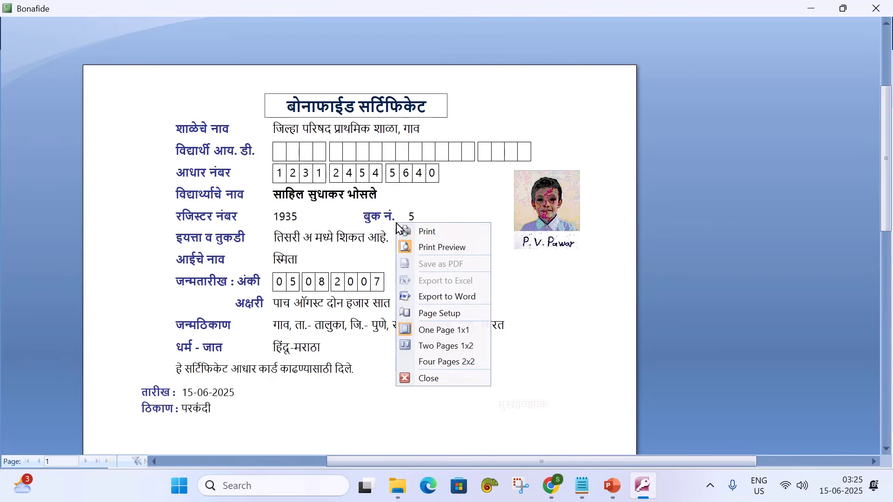
left_click(429, 238)
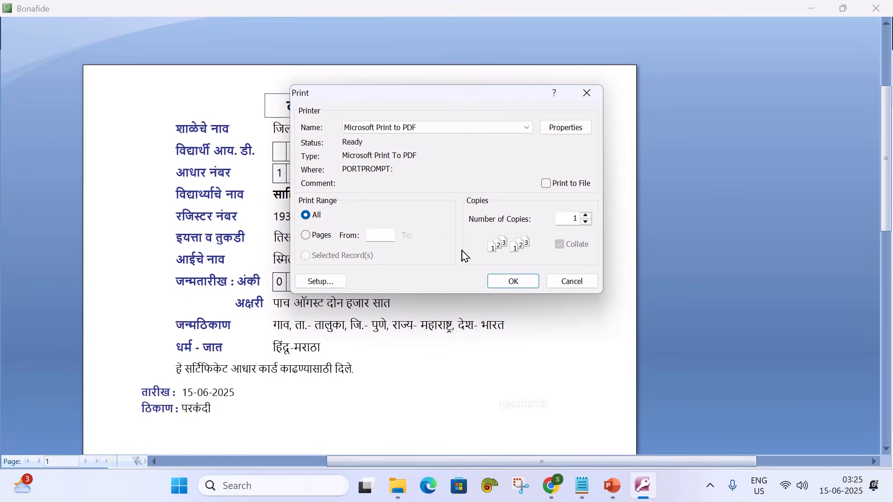
left_click(515, 282)
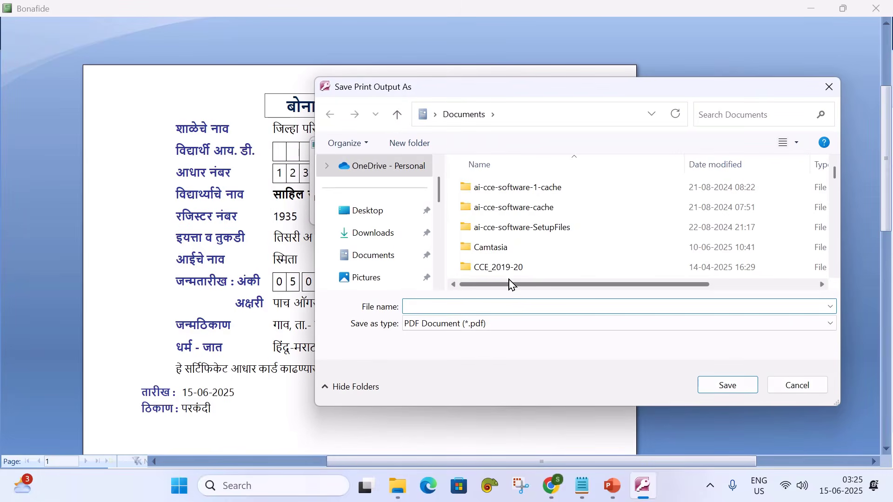
type("0HGHFG")
left_click(739, 385)
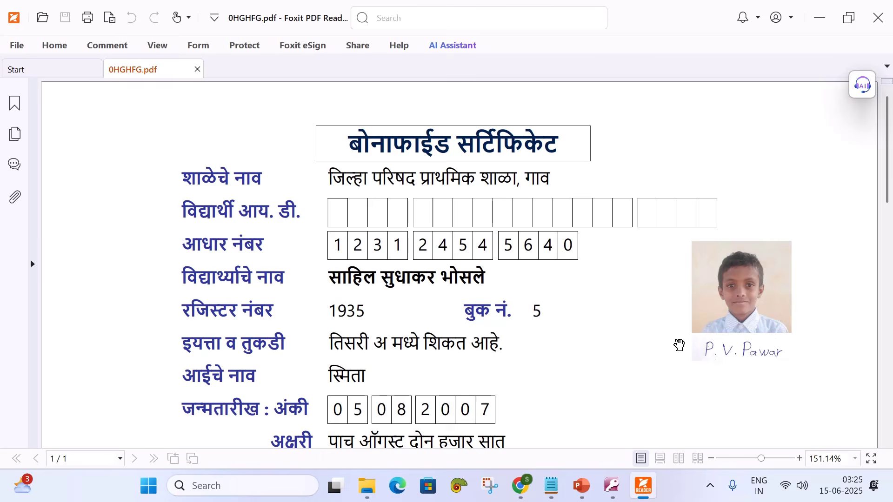
Scroll through 0HGHFG.pdf to review the certificate, then close Foxit PDF Reader
scroll(739, 284, "down", 3)
scroll(740, 284, "up", 3)
scroll(632, 209, "down", 3)
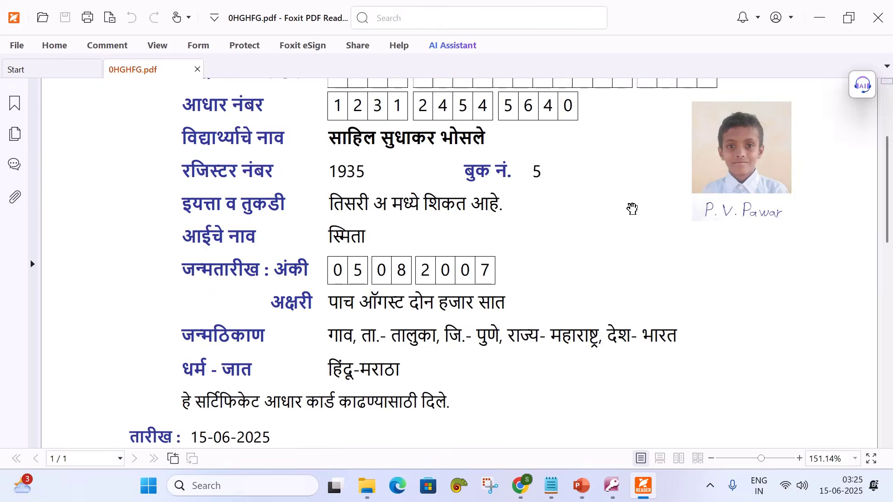
scroll(625, 223, "down", 7)
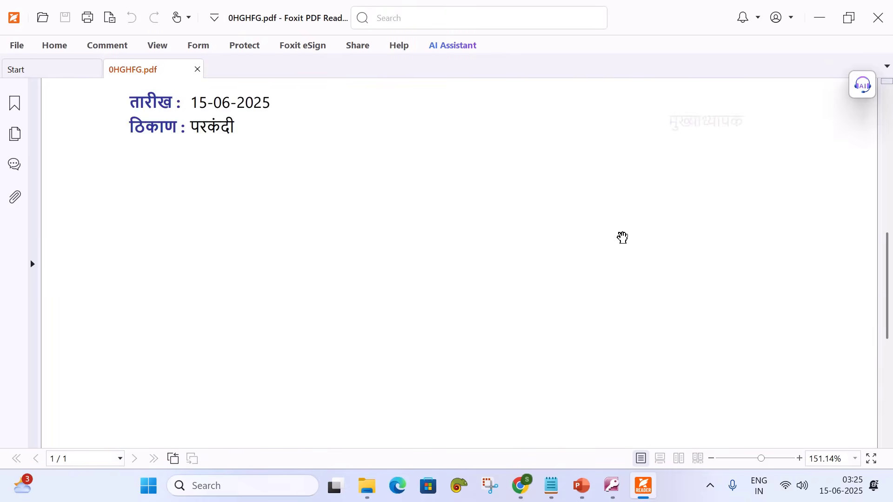
scroll(624, 238, "up", 10)
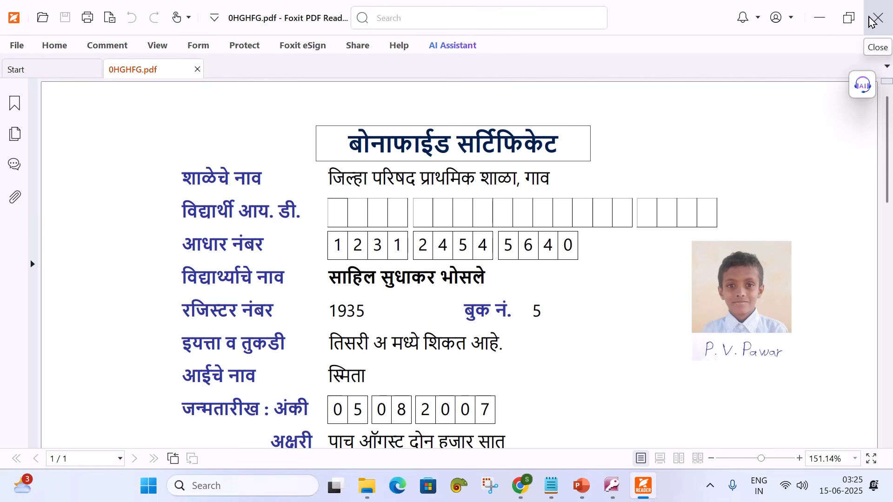
left_click(872, 23)
Preview bonafide certificates 1935 and 1931 together, then go to the school information page
left_click(640, 489)
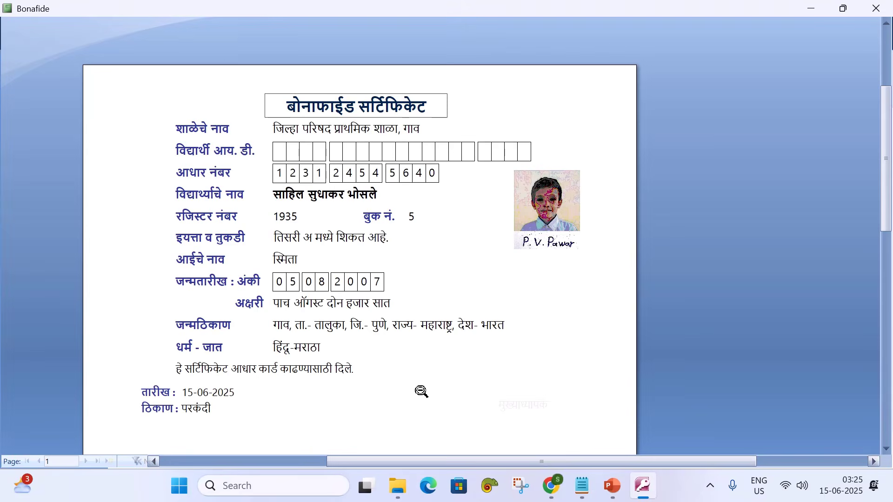
right_click(522, 199)
left_click(551, 359)
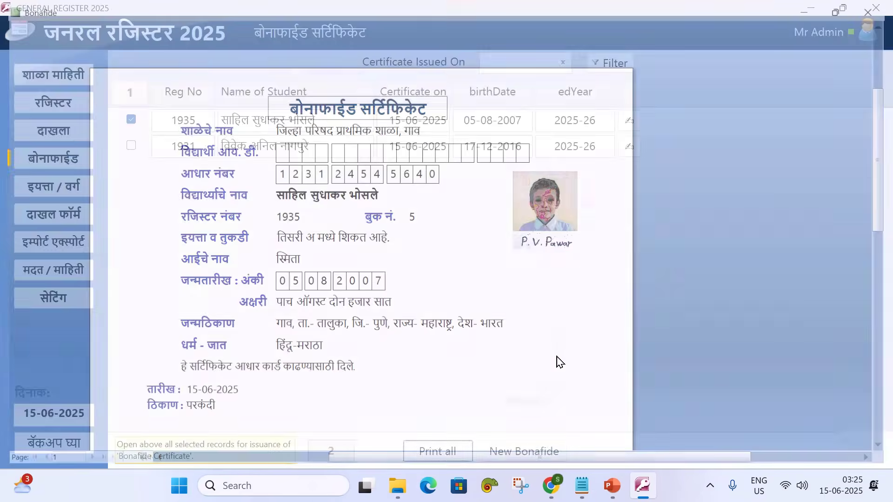
left_click(132, 146)
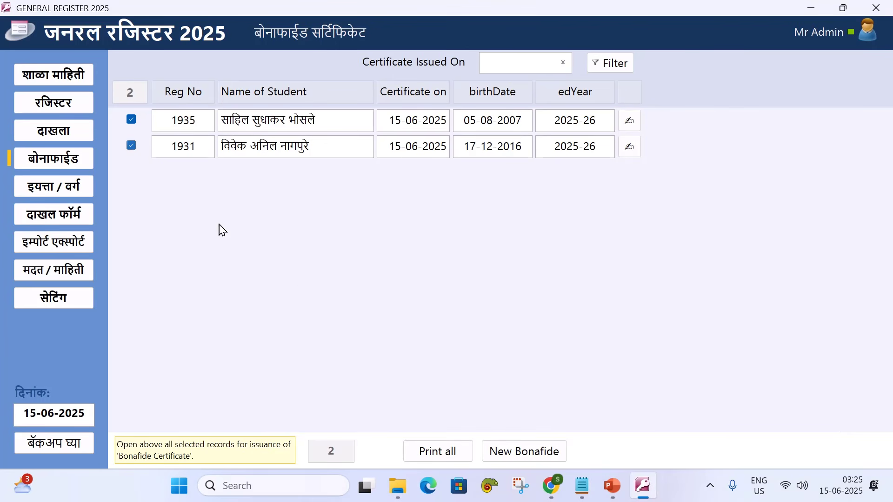
left_click(425, 449)
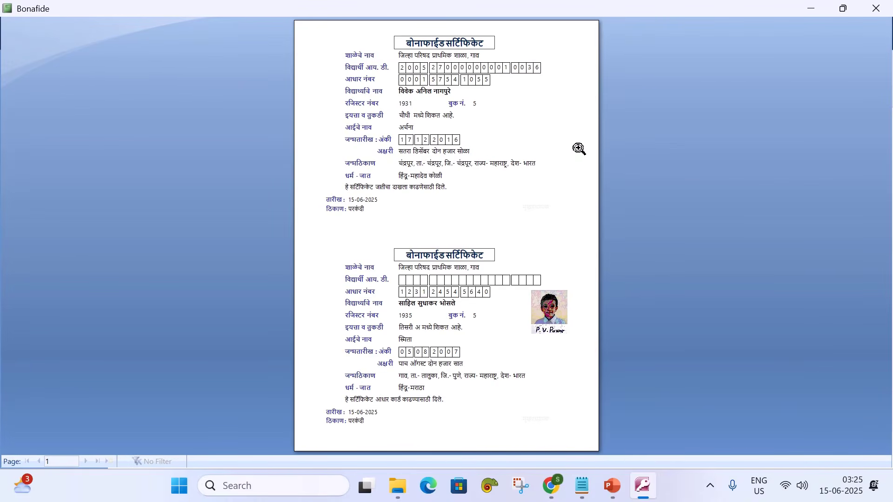
left_click(876, 8)
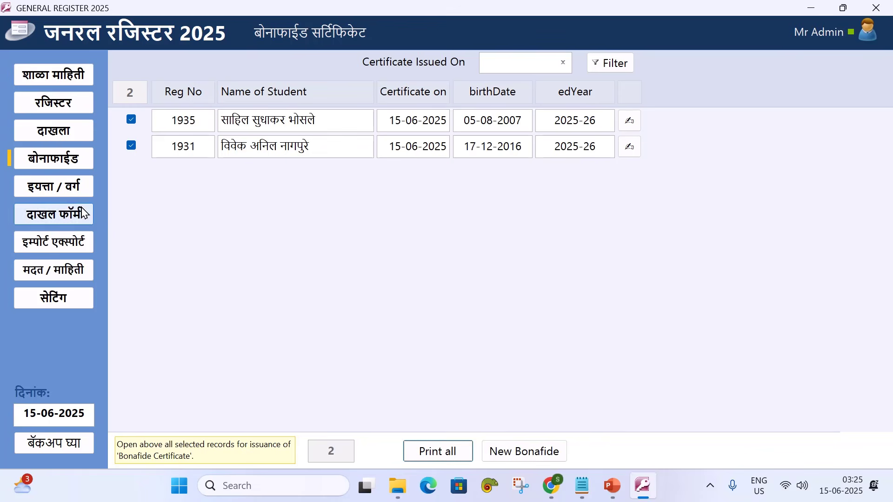
left_click(64, 107)
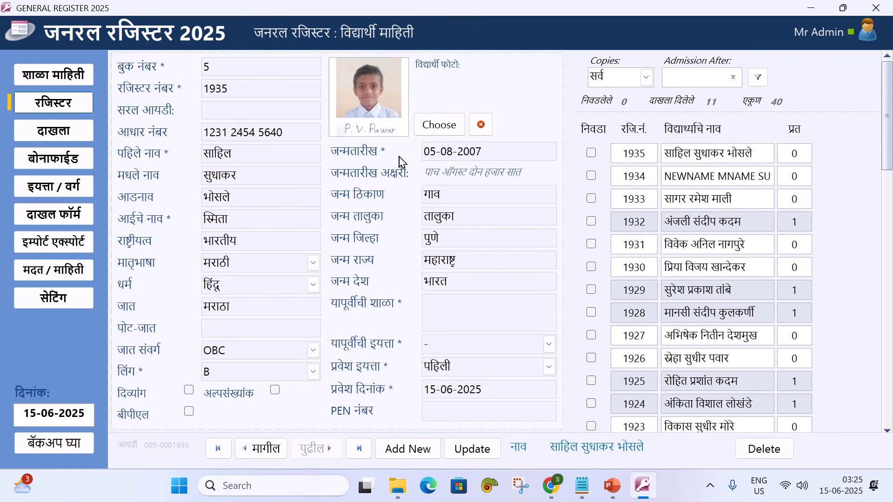
left_click(61, 84)
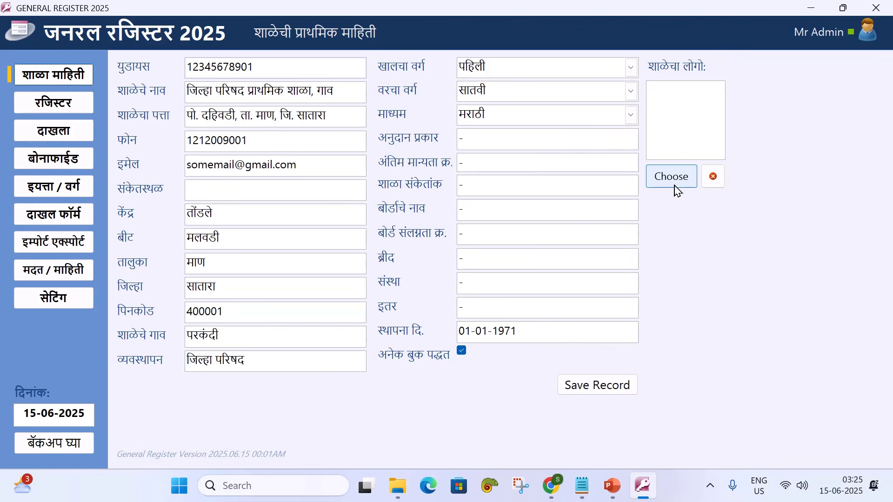